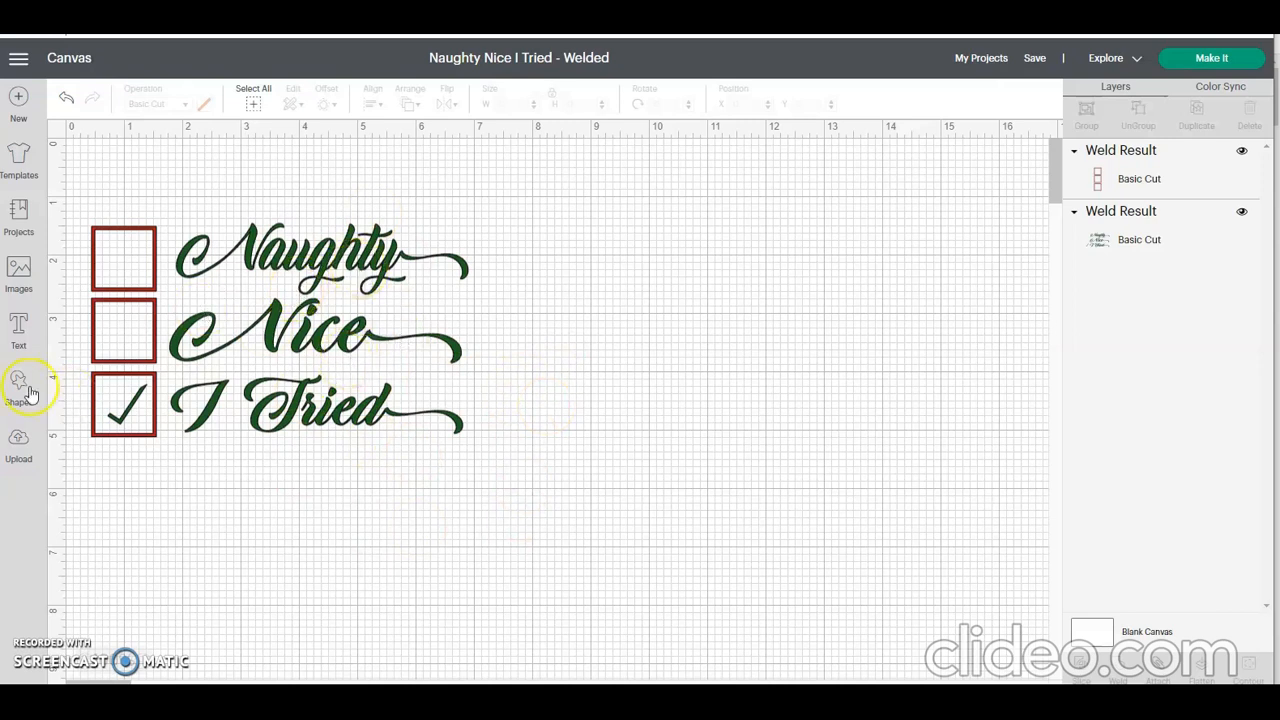
- Add the text "Naughty" beside the existing design and append ")" to it for the tail swash
{"action": "left_click", "coordinate": [18, 332]}
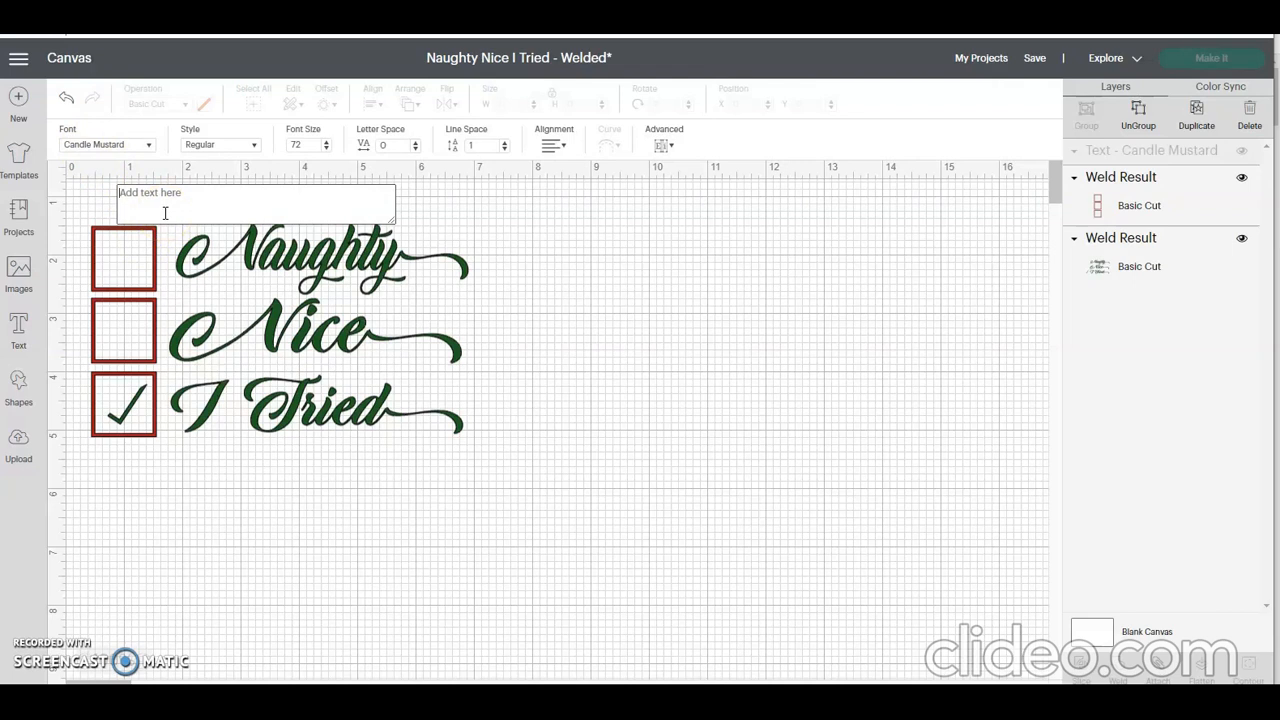
{"action": "type", "text": "Na"}
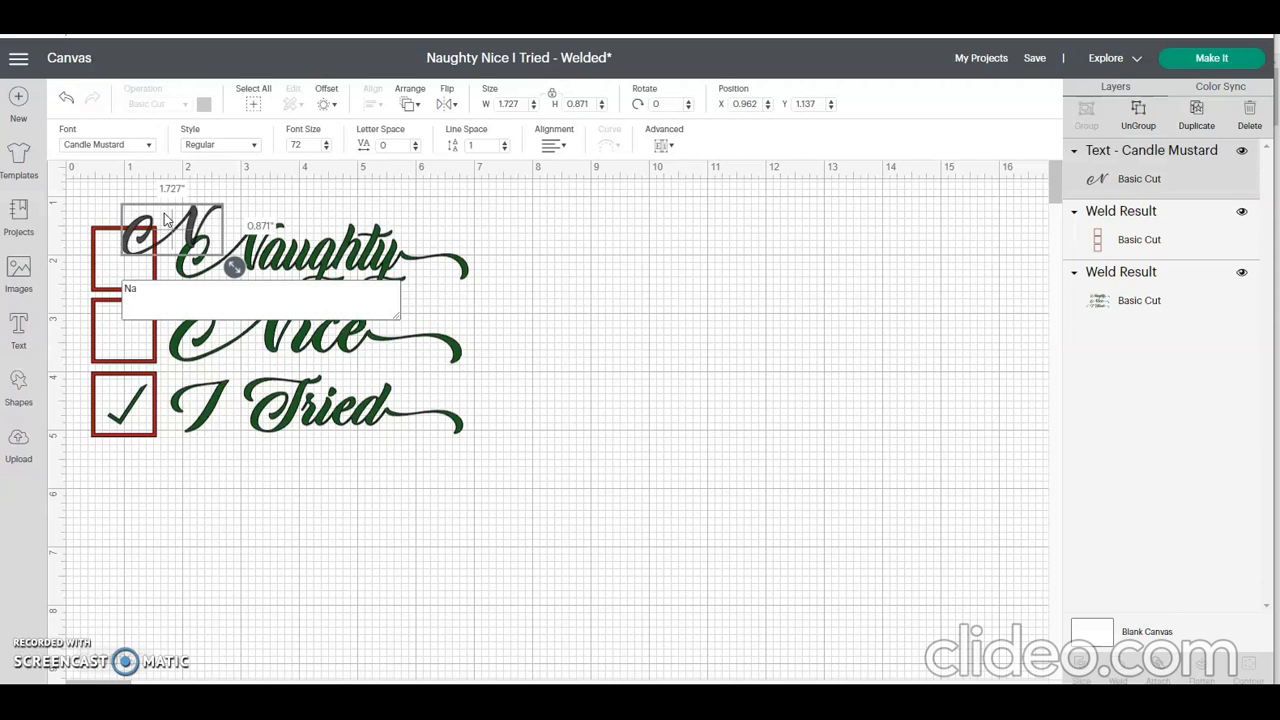
{"action": "type", "text": "ughty"}
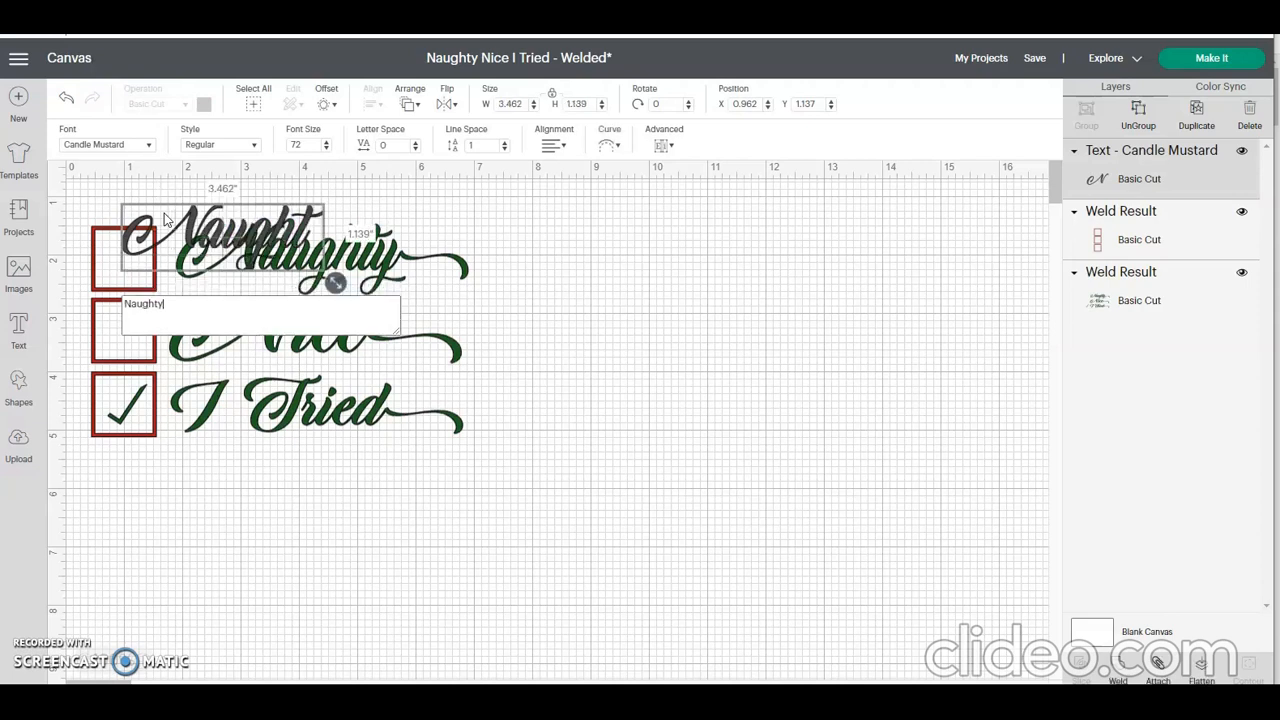
{"action": "left_click_drag", "start_coordinate": [297, 234], "coordinate": [726, 253]}
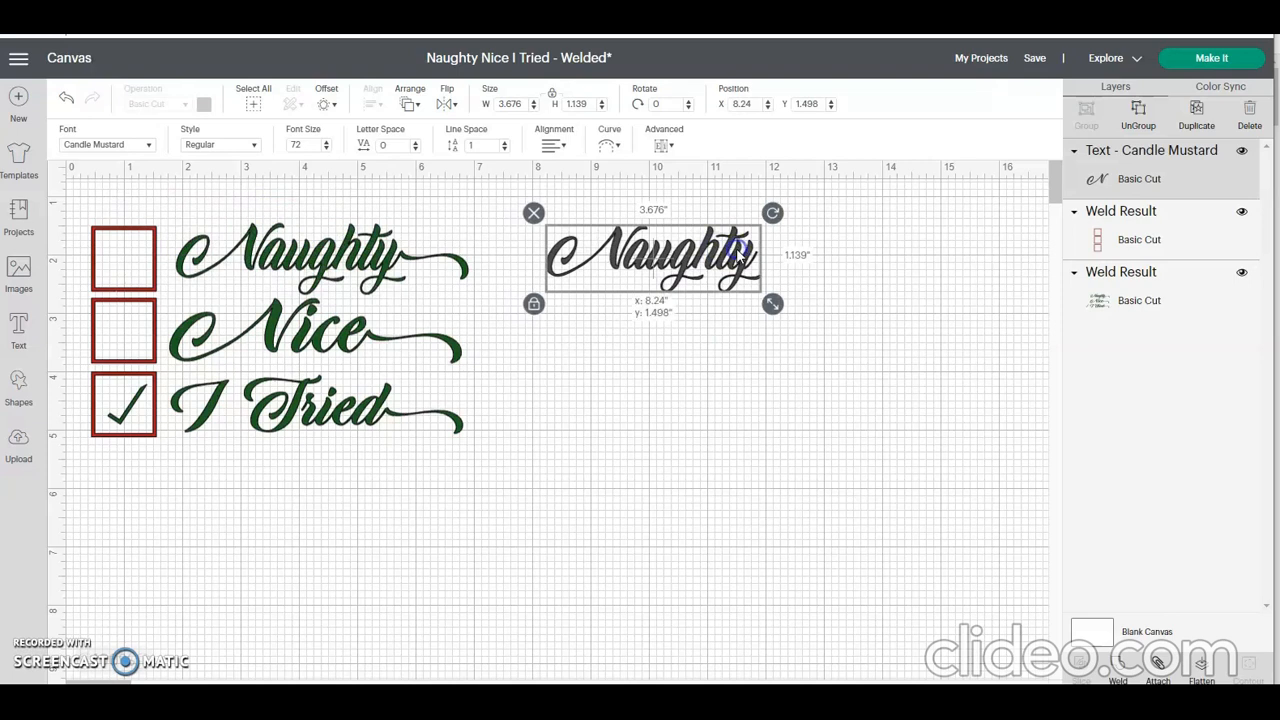
{"action": "double_click", "coordinate": [738, 252]}
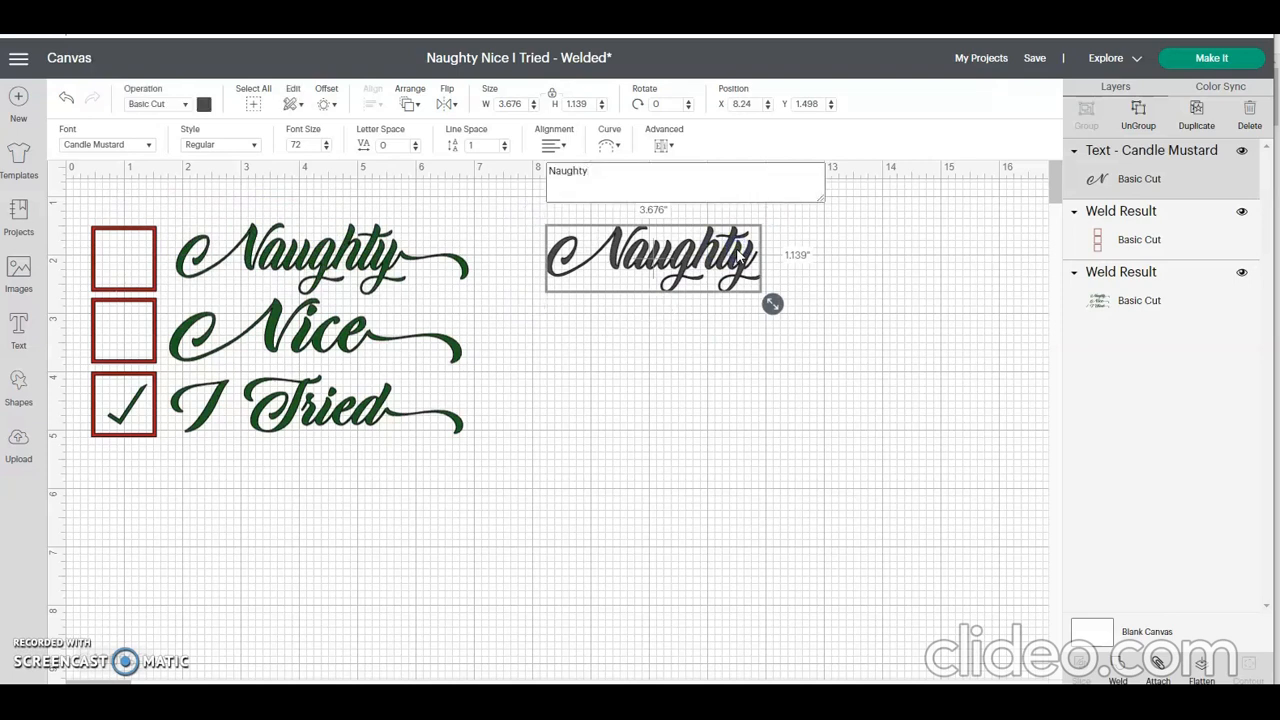
{"action": "type", "text": "]"}
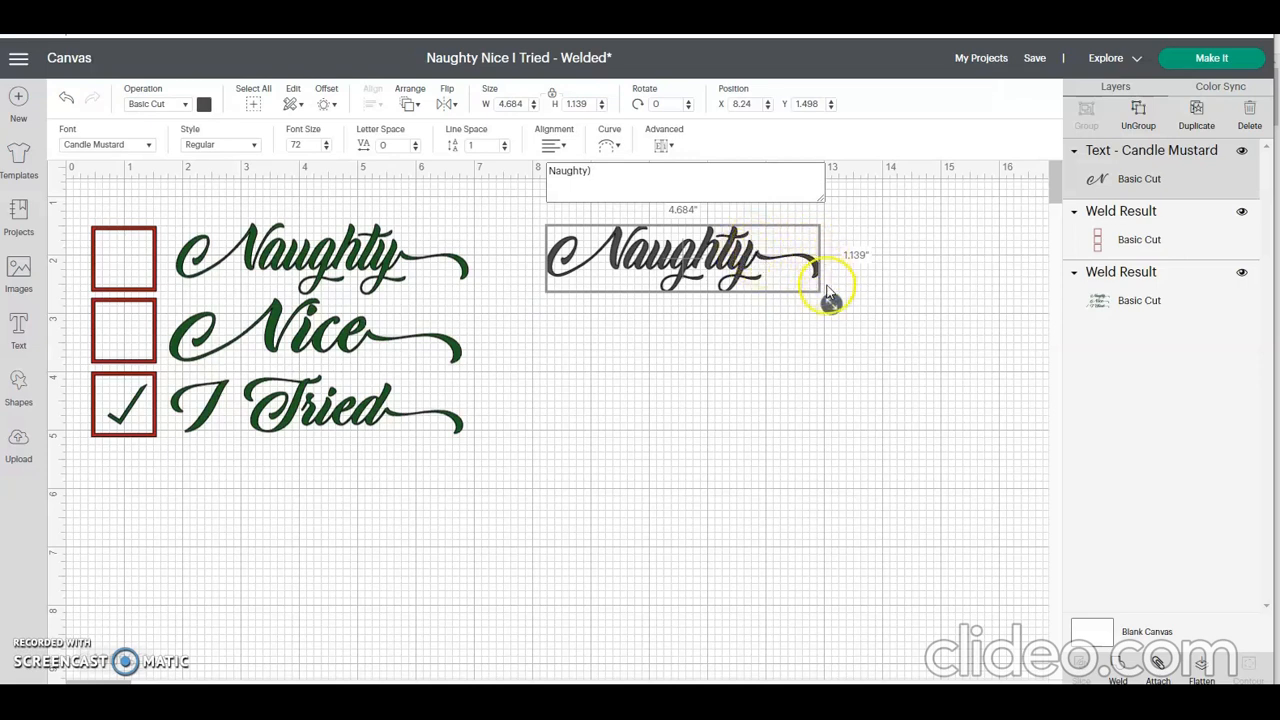
{"action": "left_click", "coordinate": [791, 355]}
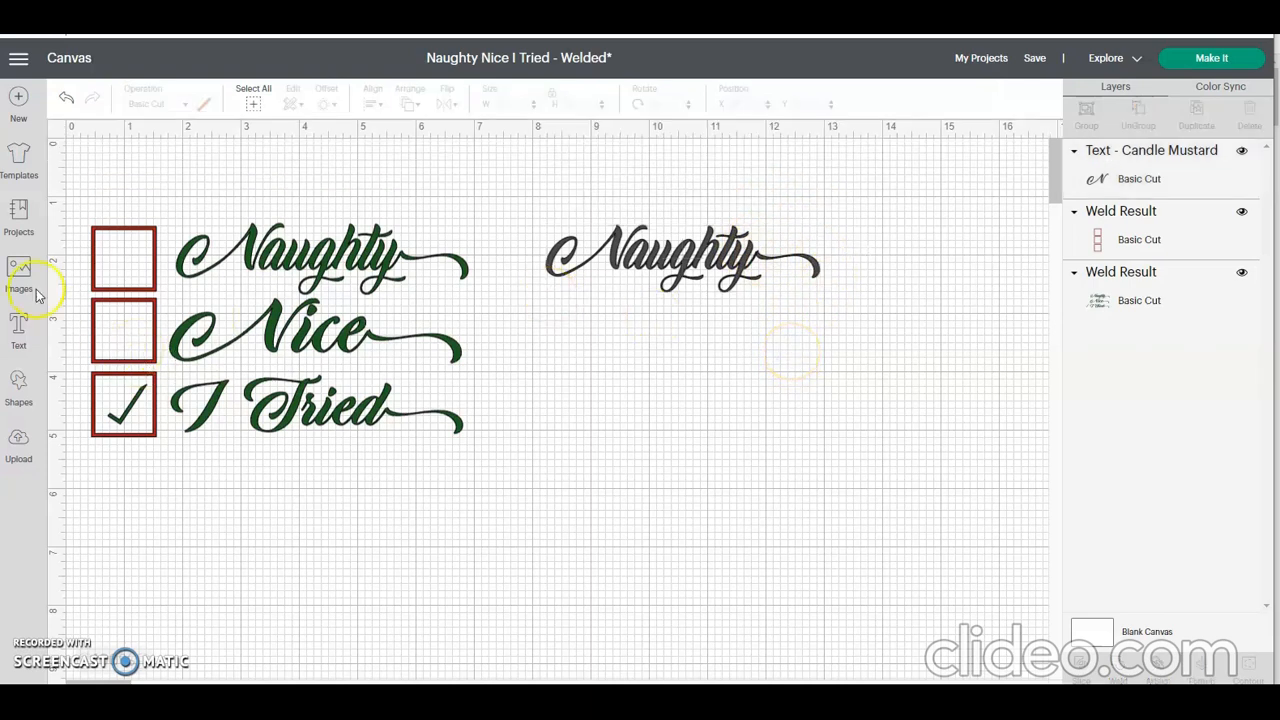
- Add the text "Nice)" and place it below the new "Naughty" text
{"action": "left_click", "coordinate": [19, 326]}
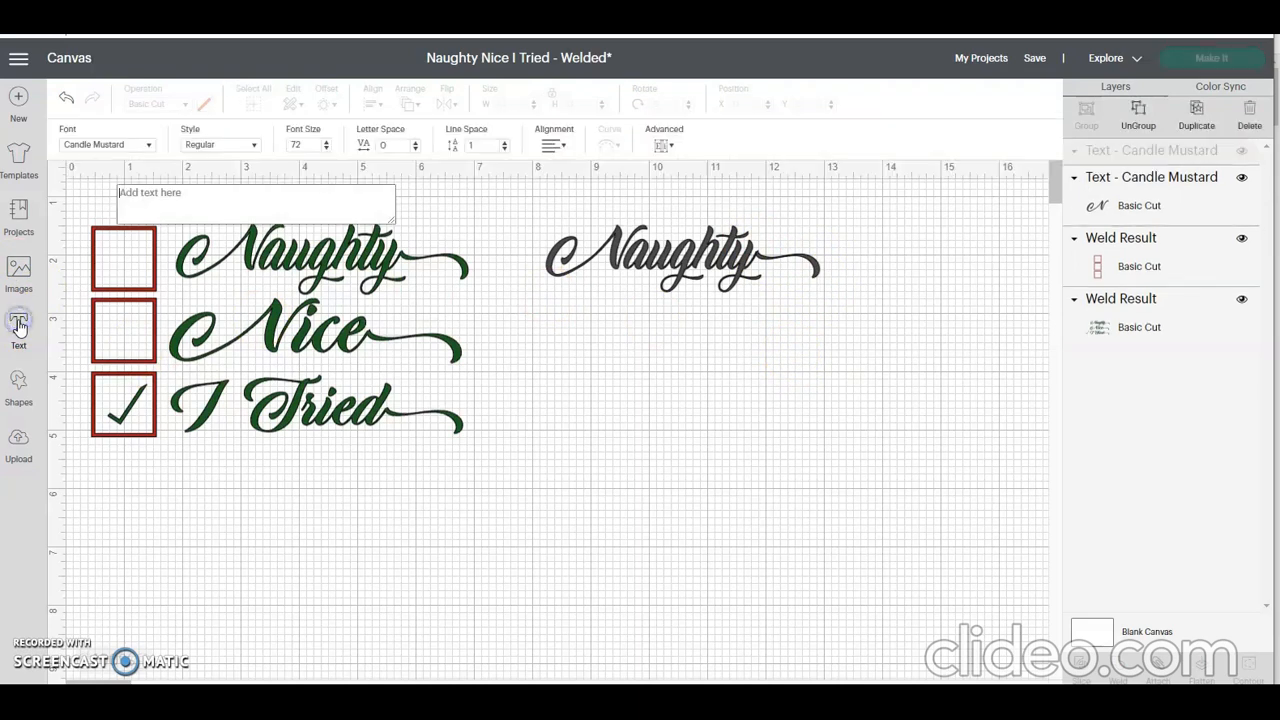
{"action": "type", "text": "Nic"}
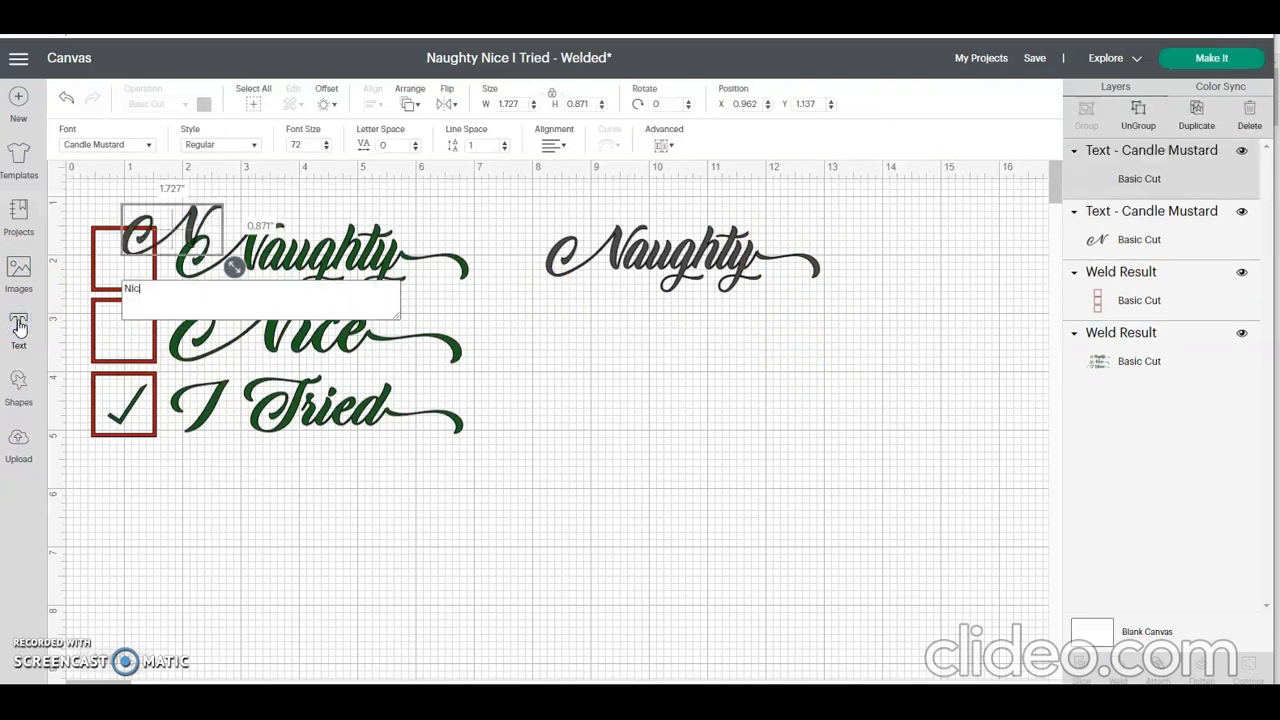
{"action": "type", "text": "e)"}
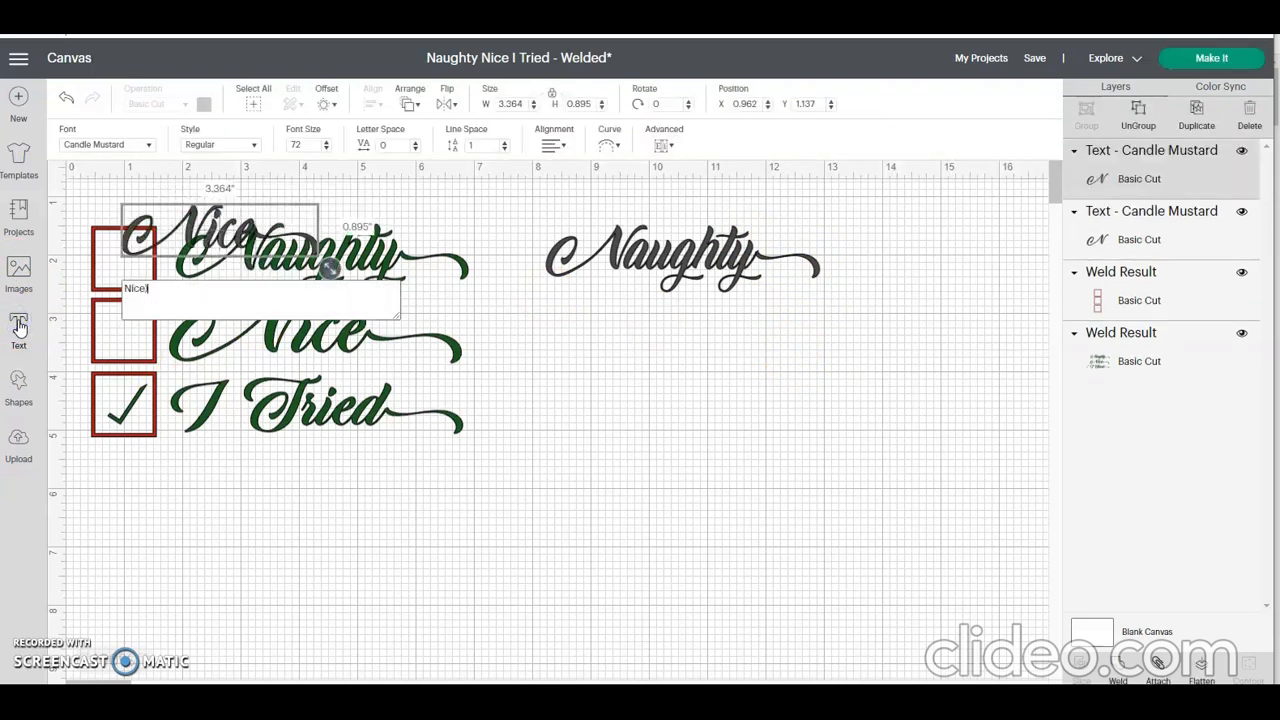
{"action": "left_click", "coordinate": [130, 290]}
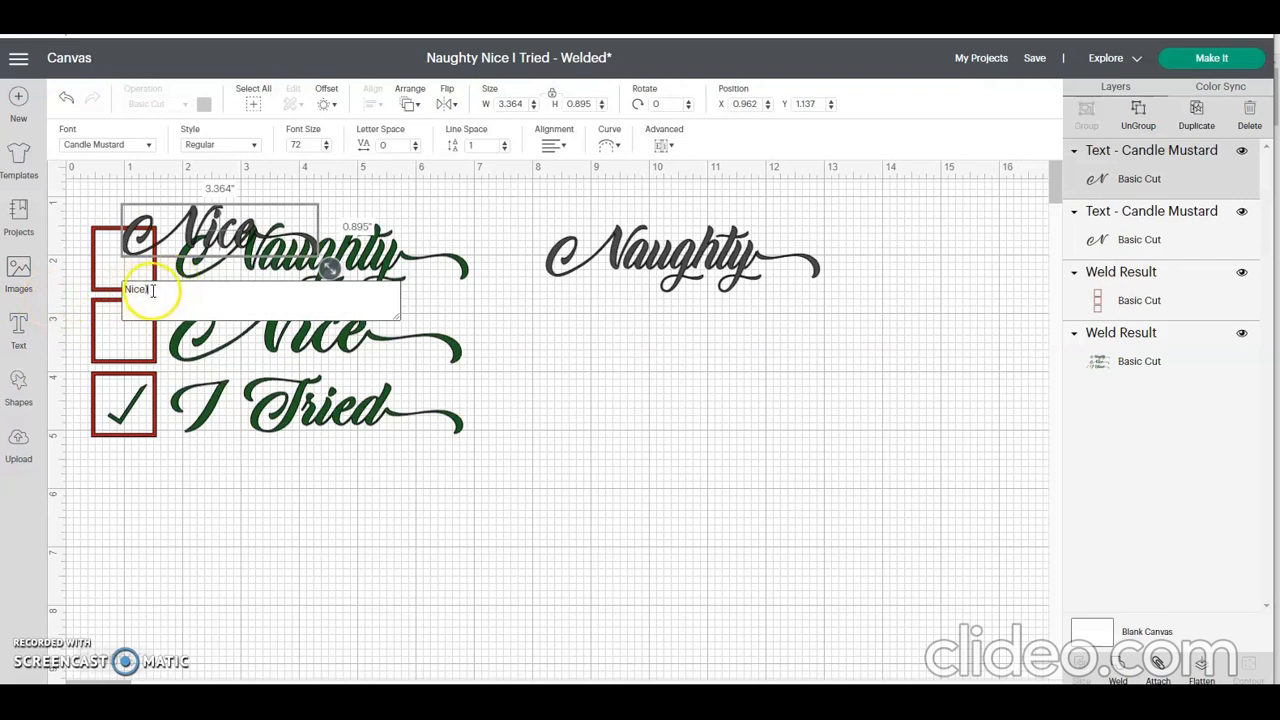
{"action": "left_click_drag", "start_coordinate": [213, 245], "coordinate": [653, 347]}
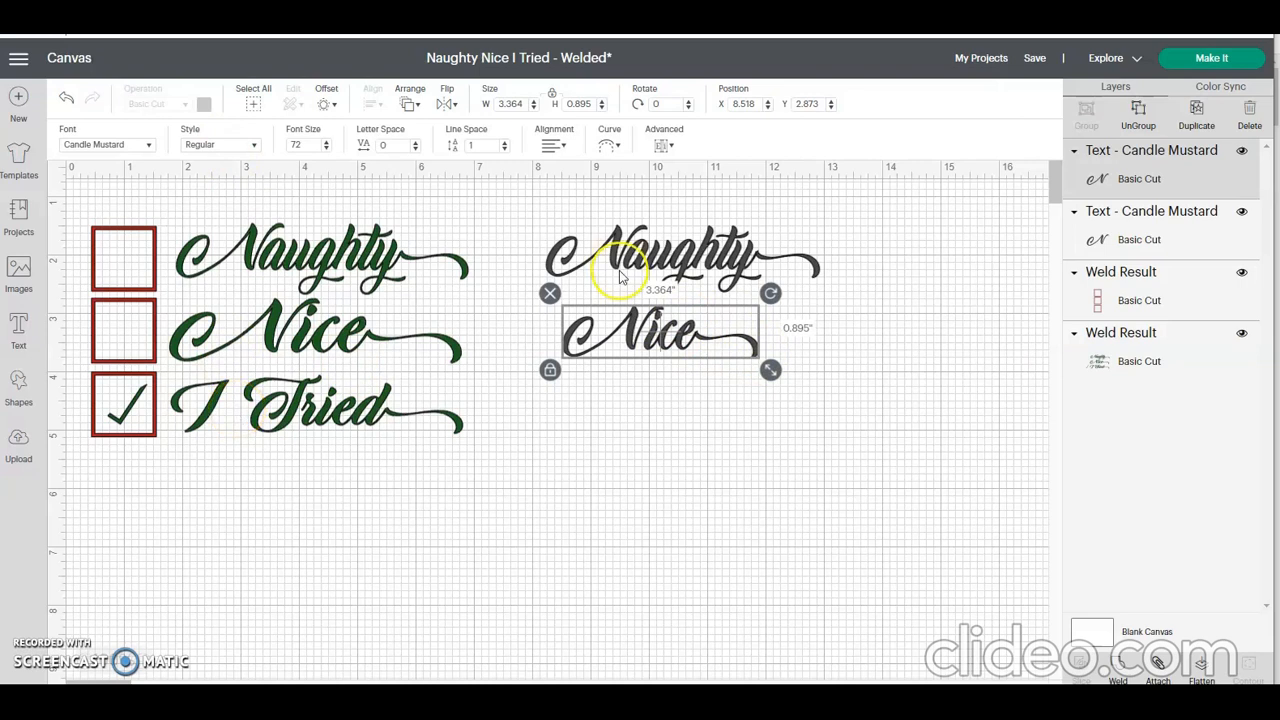
- Add the text "I Tried" with the same tail swash and place it below the new "Nice" text
{"action": "left_click", "coordinate": [19, 328]}
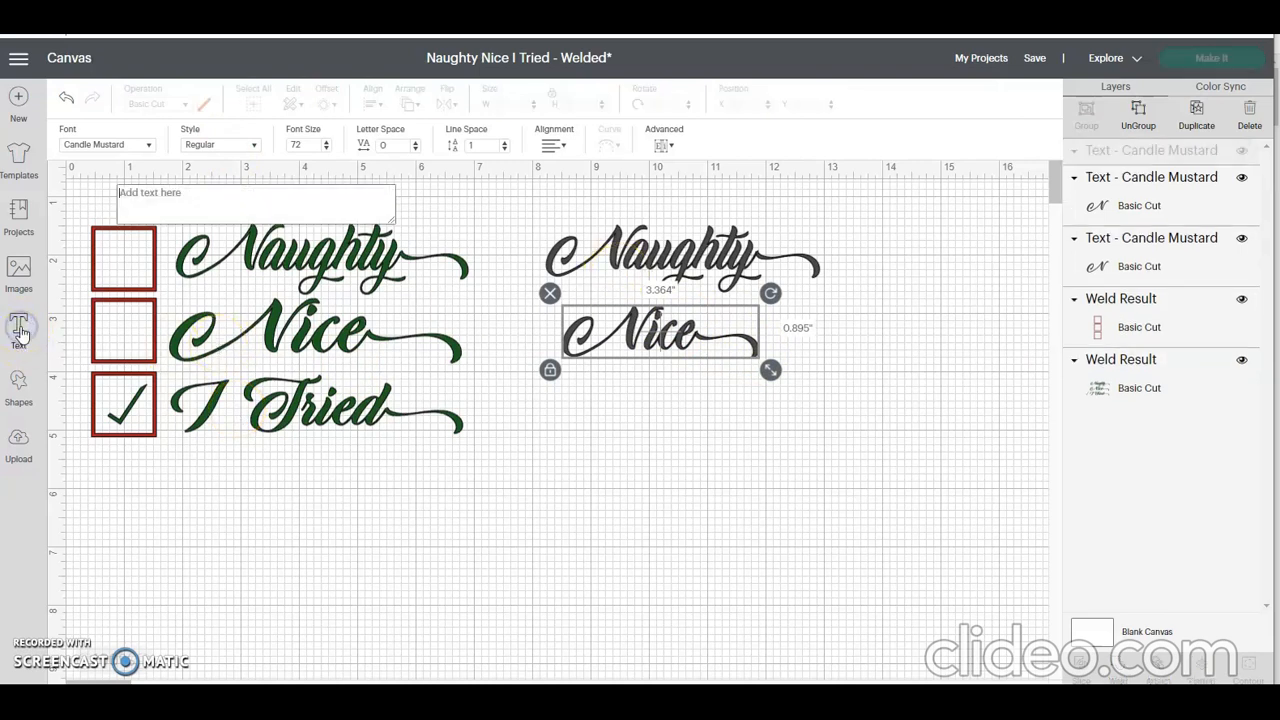
{"action": "type", "text": "I"}
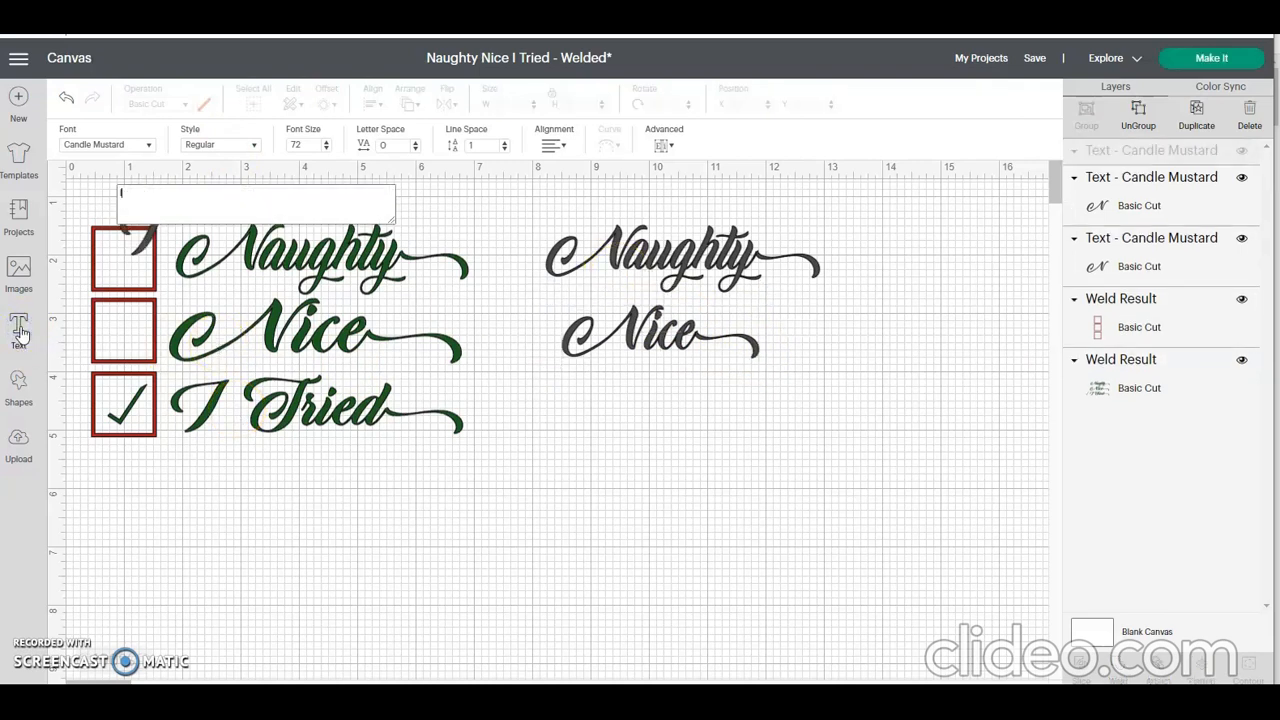
{"action": "type", "text": " Tried"}
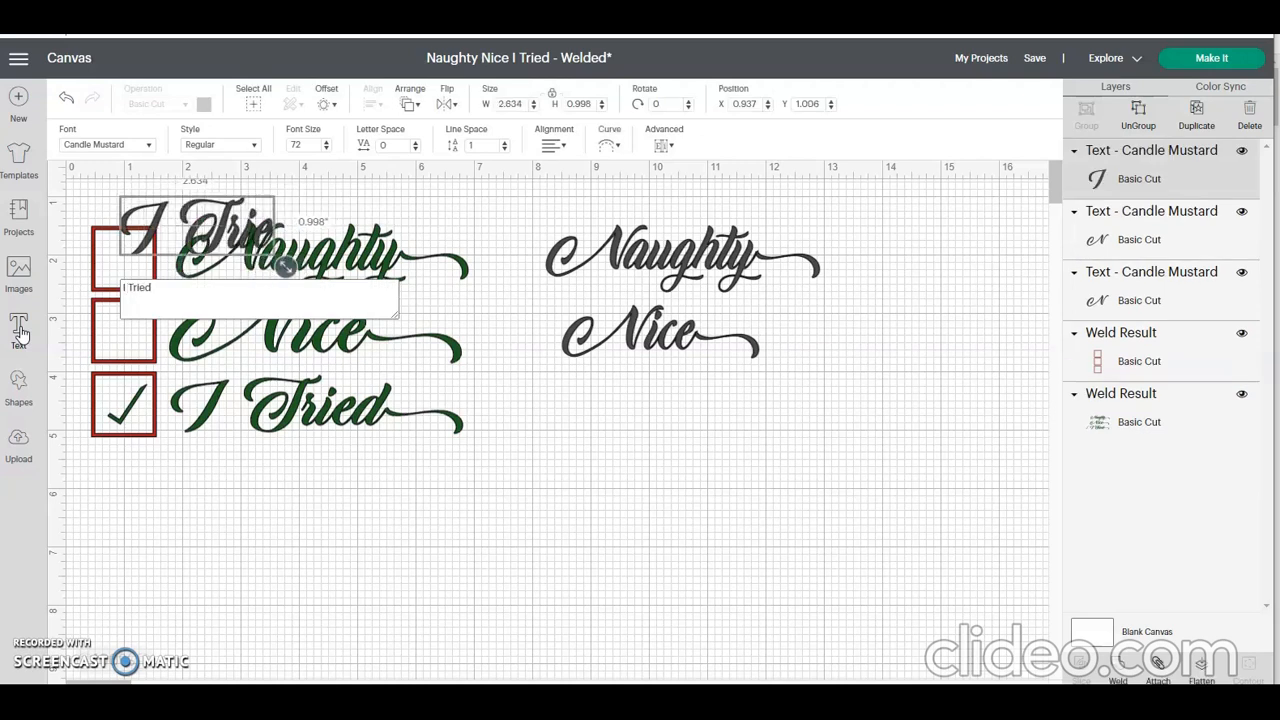
{"action": "left_click", "coordinate": [221, 246]}
{"action": "left_click_drag", "start_coordinate": [221, 246], "coordinate": [644, 418]}
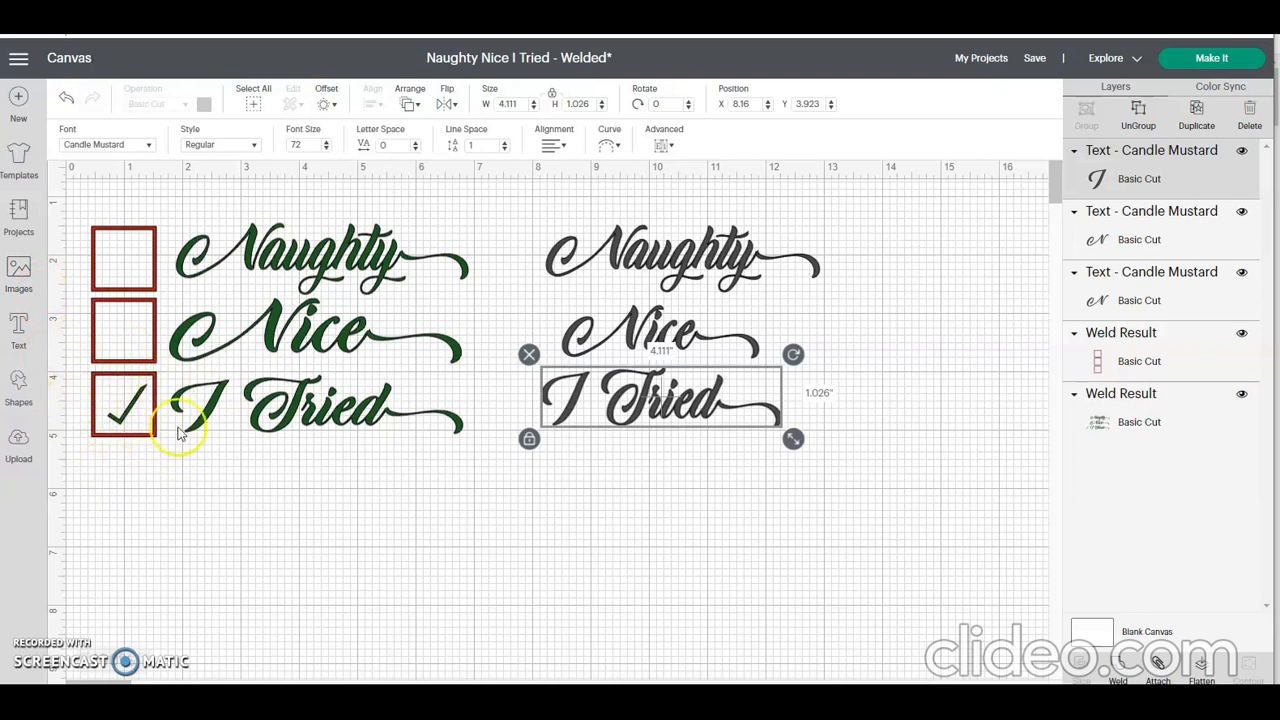
- Insert a 3.111-inch square below the new words and center a duplicate, shrunk to about 2.82 inches, on it
{"action": "left_click", "coordinate": [21, 381]}
{"action": "left_click", "coordinate": [83, 234]}
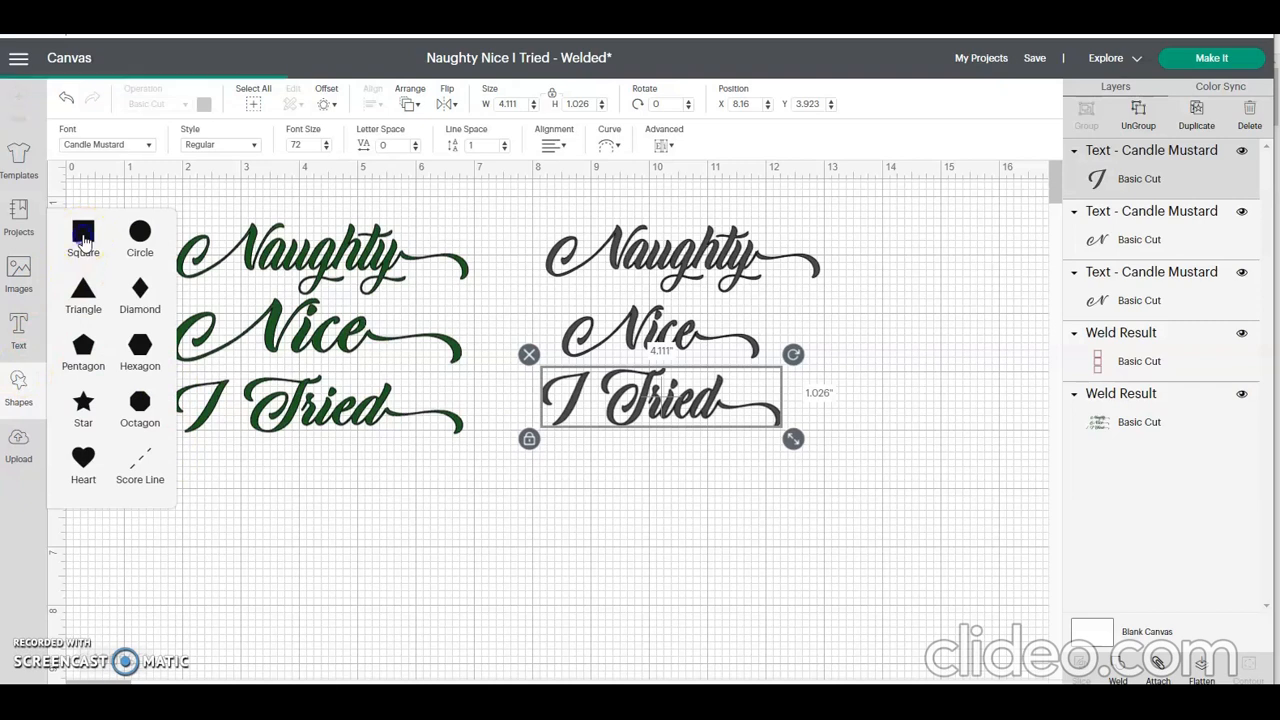
{"action": "left_click_drag", "start_coordinate": [210, 232], "coordinate": [587, 518]}
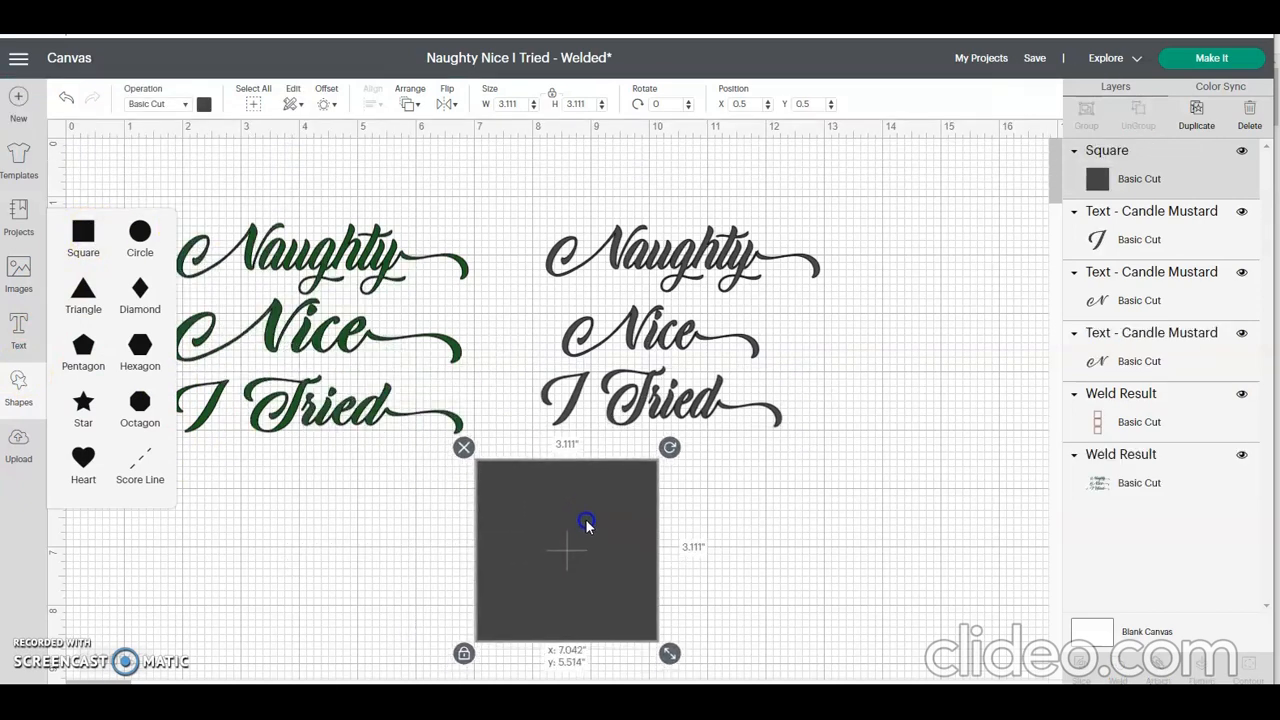
{"action": "left_click", "coordinate": [1200, 113]}
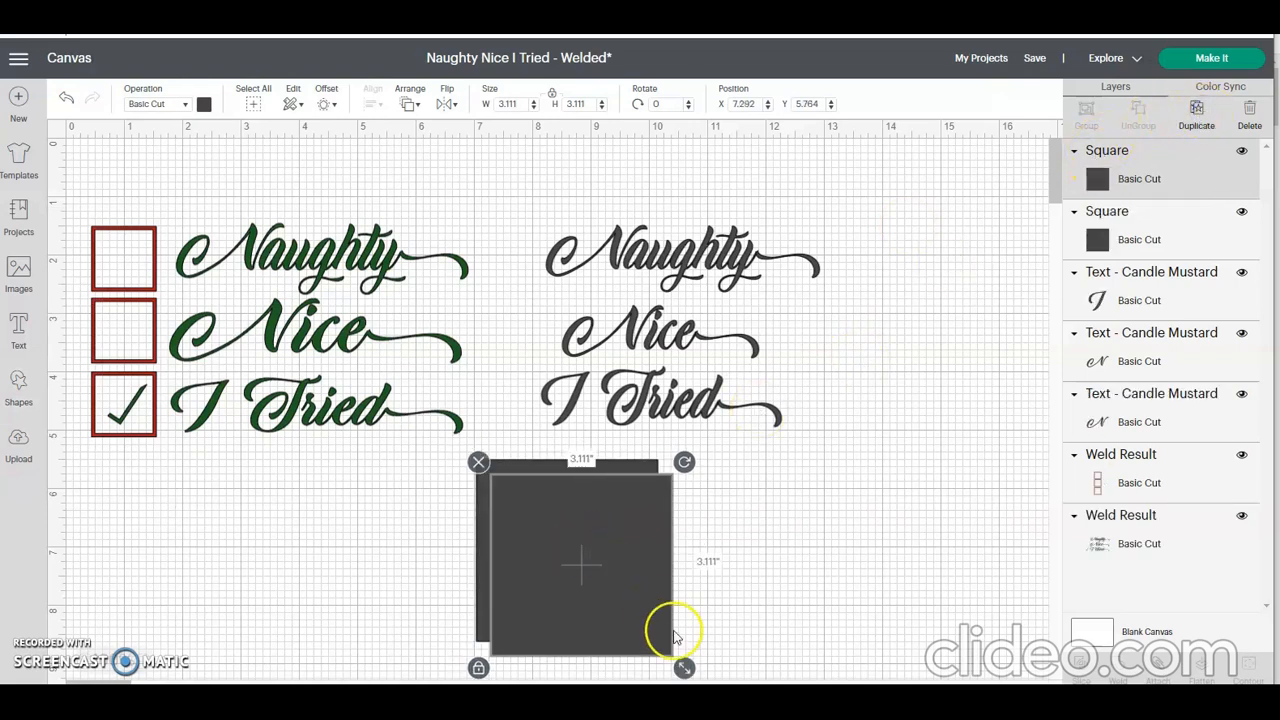
{"action": "left_click_drag", "start_coordinate": [685, 666], "coordinate": [663, 651]}
{"action": "left_click_drag", "start_coordinate": [615, 604], "coordinate": [612, 600]}
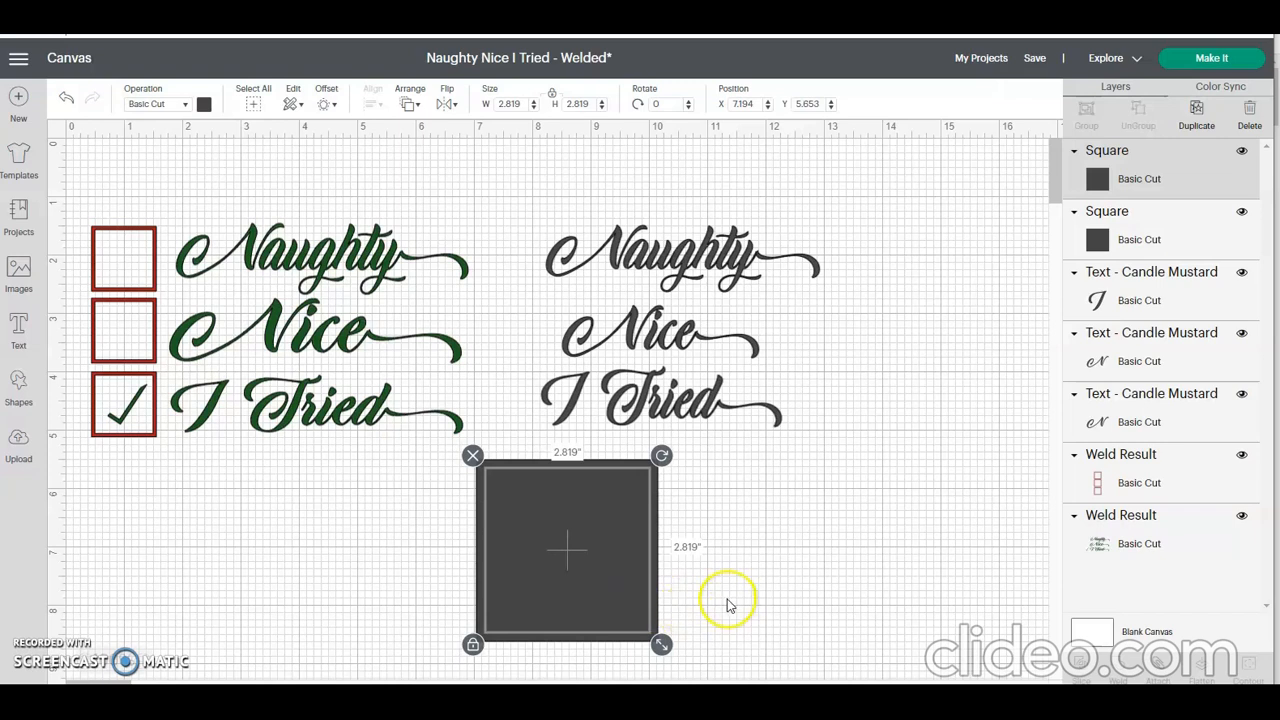
- Slice the two overlapping squares and move the resulting pieces apart
{"action": "left_click_drag", "start_coordinate": [720, 600], "coordinate": [433, 524]}
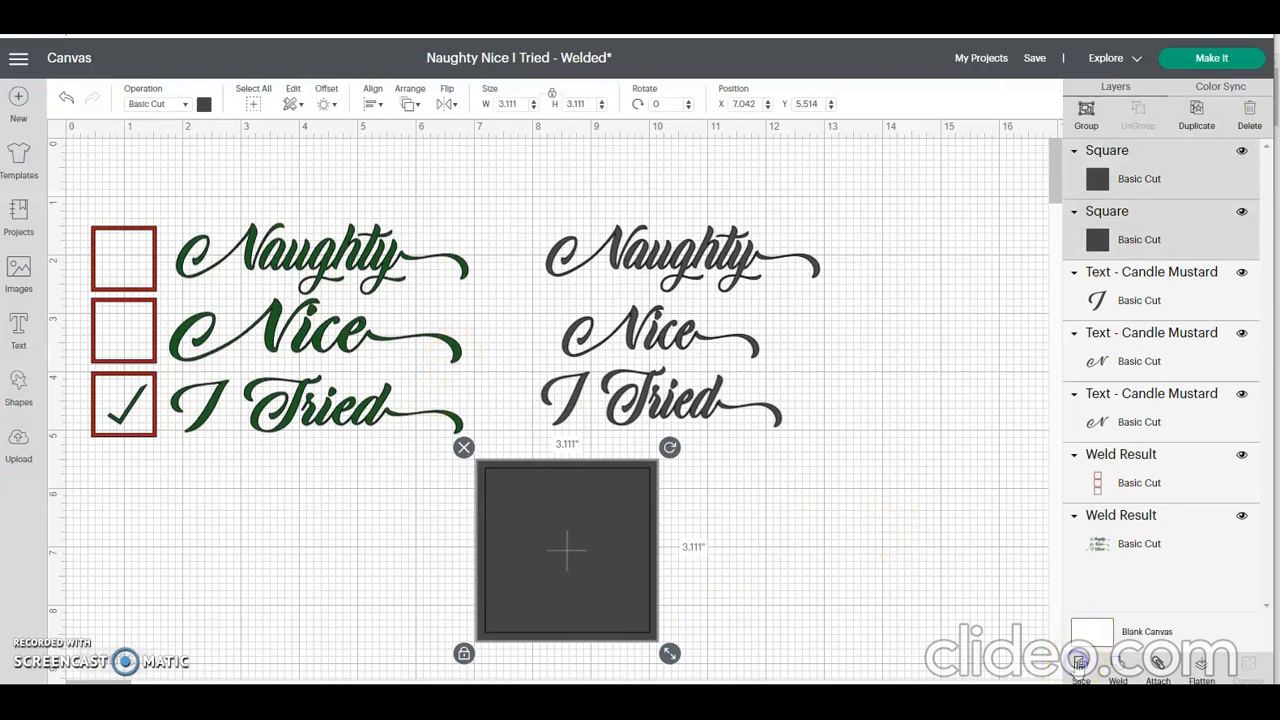
{"action": "left_click", "coordinate": [1080, 663]}
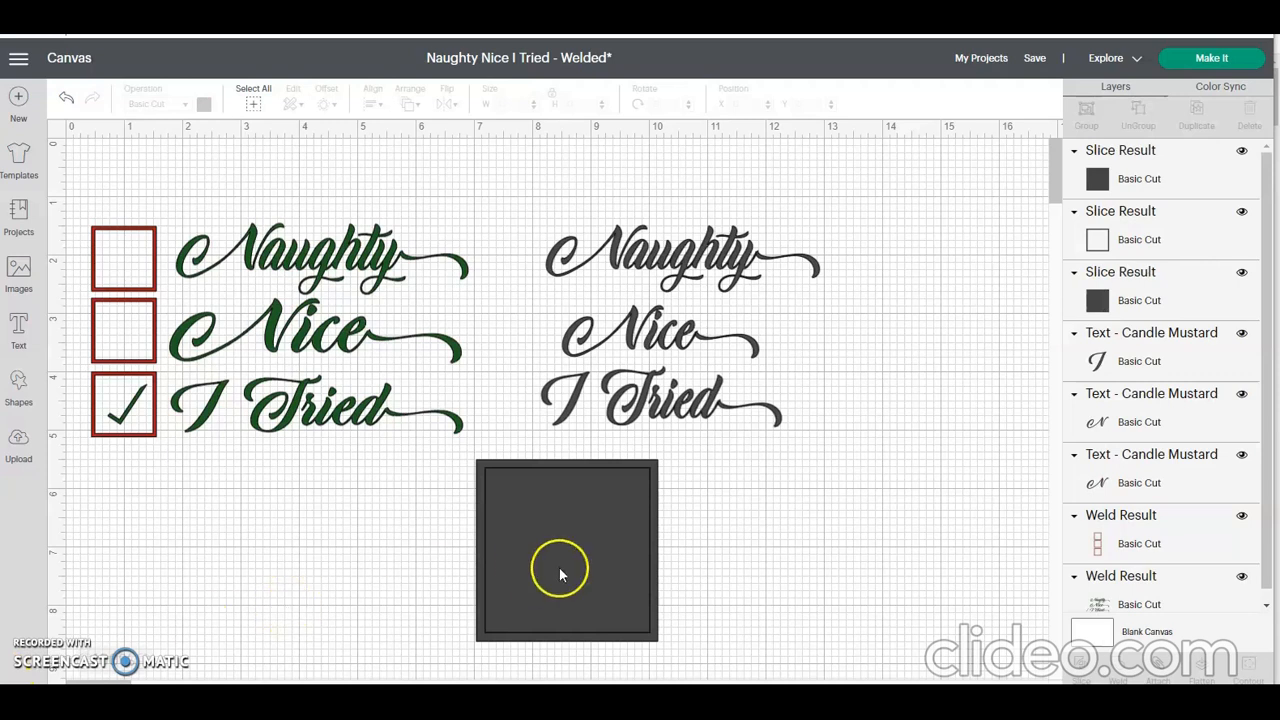
{"action": "left_click", "coordinate": [559, 572]}
{"action": "left_click_drag", "start_coordinate": [559, 572], "coordinate": [882, 515]}
{"action": "left_click_drag", "start_coordinate": [577, 577], "coordinate": [240, 592]}
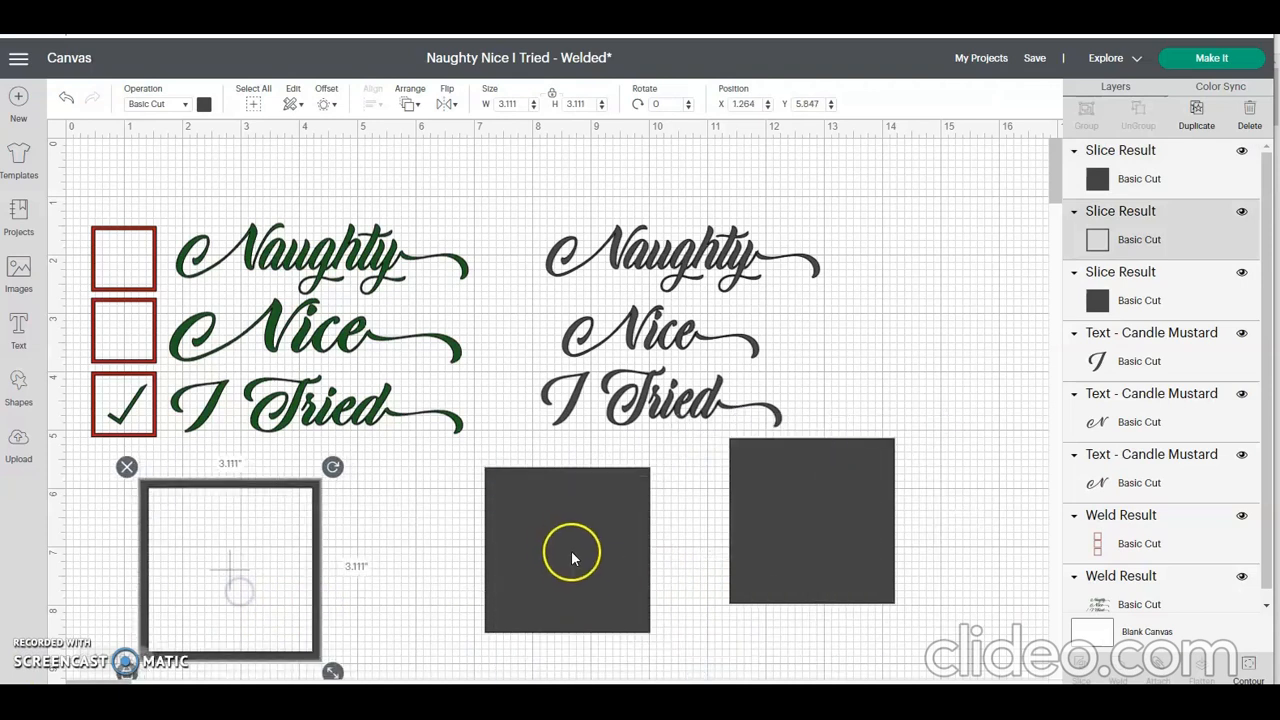
- Delete the two solid square pieces, keeping only the square outline frame
{"action": "left_click", "coordinate": [566, 552]}
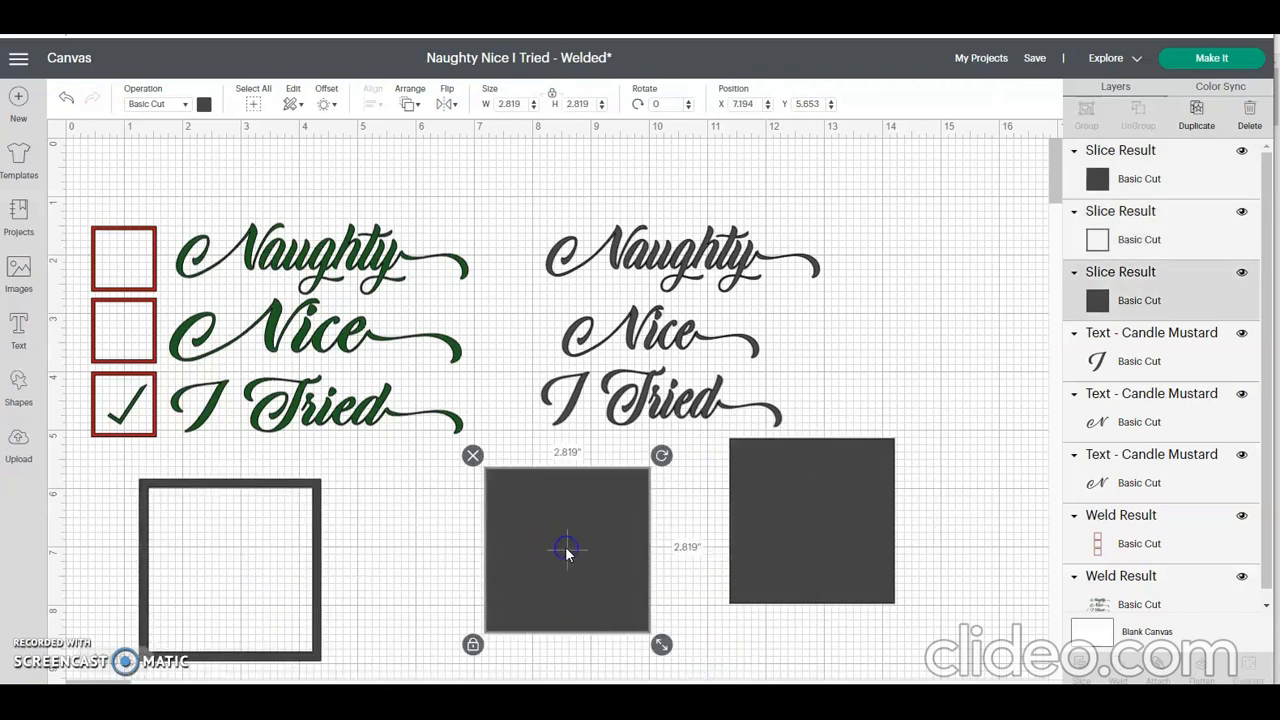
{"action": "left_click", "coordinate": [472, 458]}
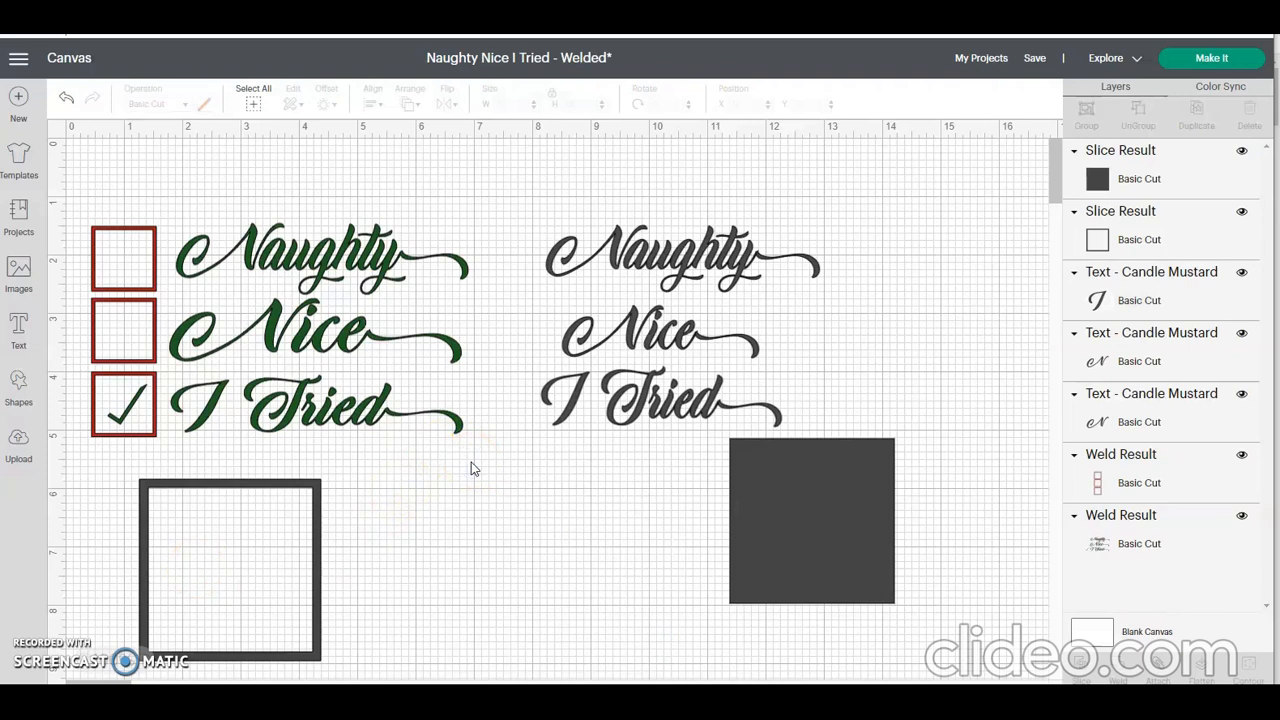
{"action": "left_click", "coordinate": [780, 504]}
{"action": "left_click", "coordinate": [716, 428]}
- Shrink the frame to about 1.32 inches, stack three copies beside the new words and lower "I Tried" to the bottom box
{"action": "left_click", "coordinate": [297, 612]}
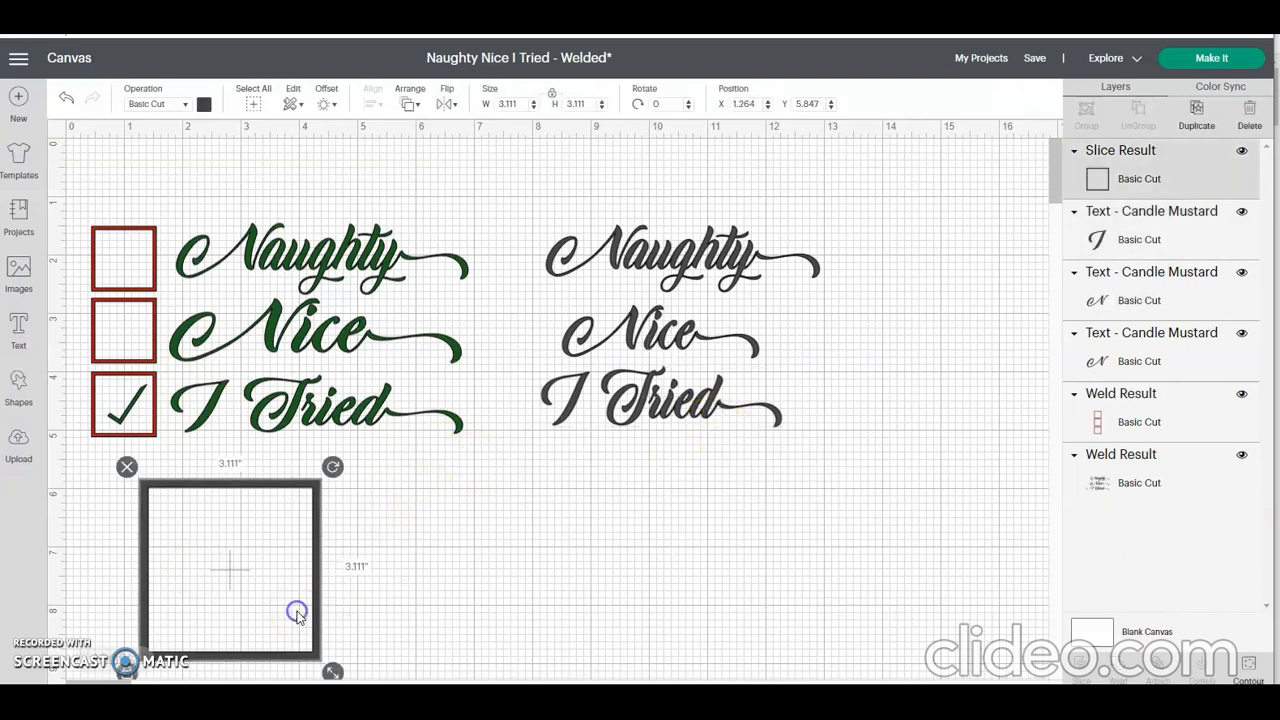
{"action": "left_click_drag", "start_coordinate": [332, 672], "coordinate": [498, 537]}
{"action": "left_click", "coordinate": [195, 535]}
{"action": "left_click_drag", "start_coordinate": [648, 403], "coordinate": [686, 521]}
{"action": "left_click_drag", "start_coordinate": [494, 543], "coordinate": [537, 546]}
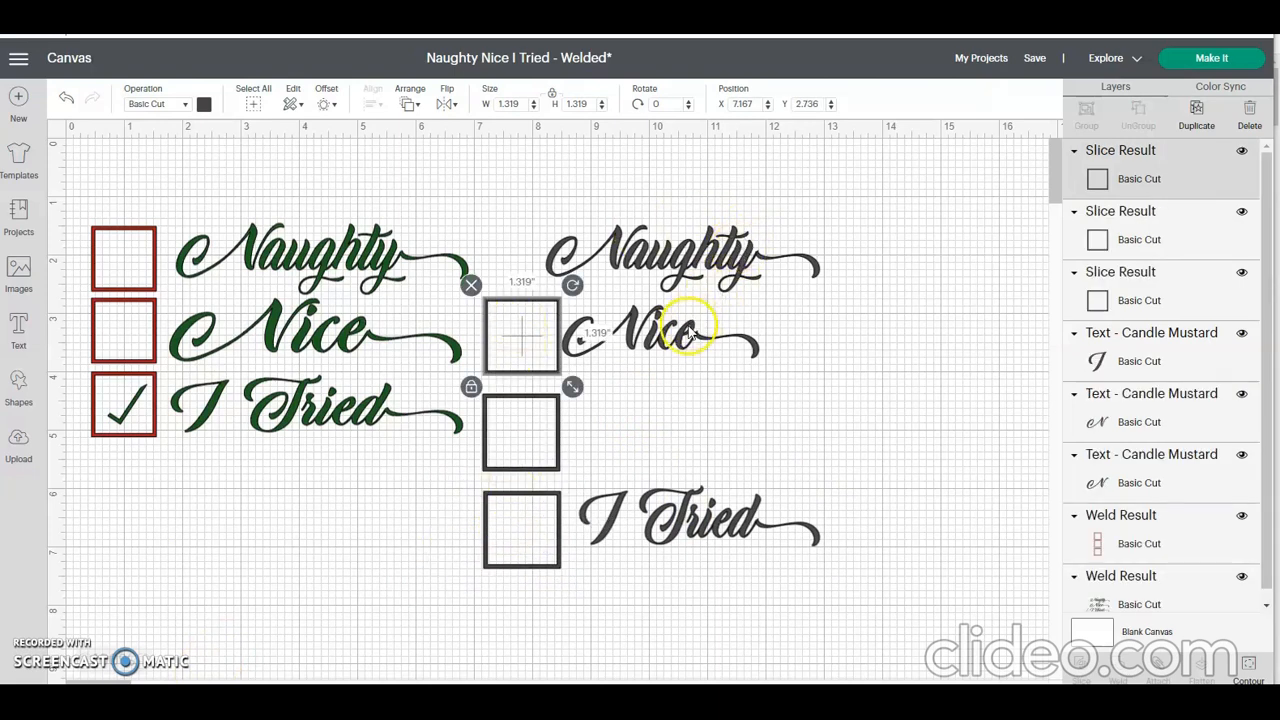
- Move "Nice", "Naughty" and "I Tried" farther away from the three boxes to clear space between them
{"action": "left_click_drag", "start_coordinate": [564, 345], "coordinate": [742, 345]}
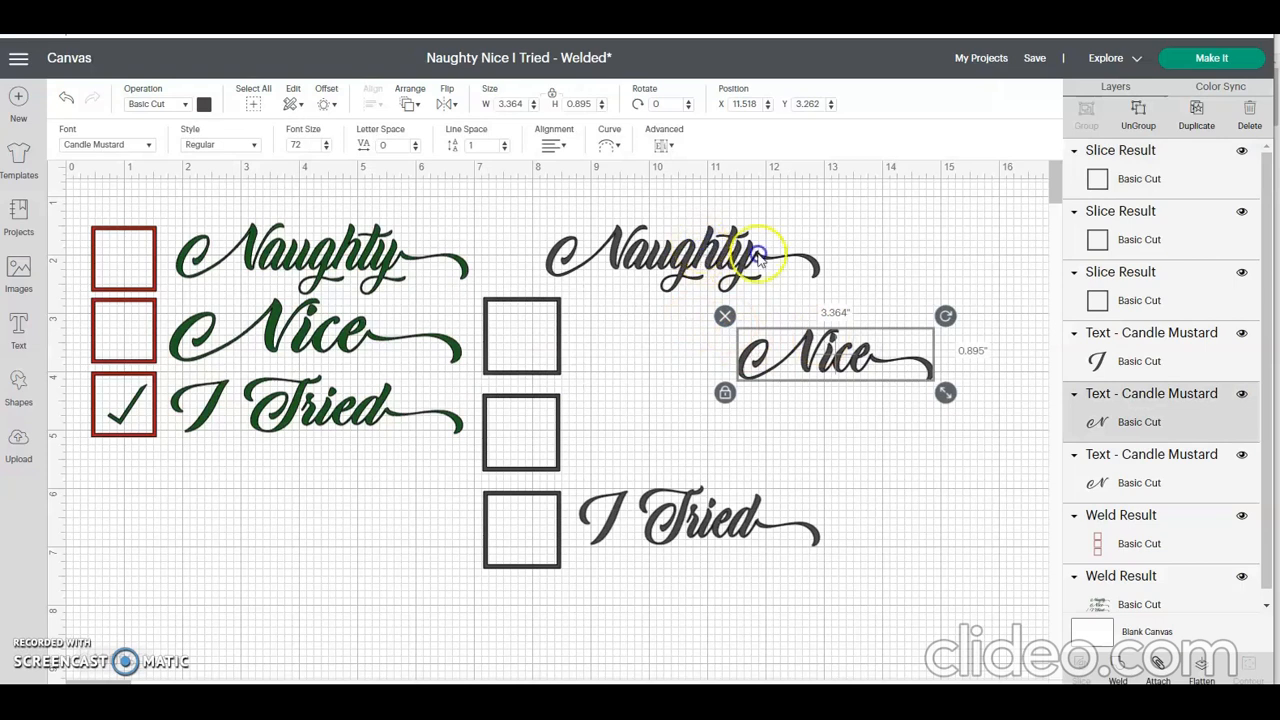
{"action": "left_click_drag", "start_coordinate": [708, 243], "coordinate": [898, 271]}
{"action": "left_click_drag", "start_coordinate": [848, 492], "coordinate": [984, 465]}
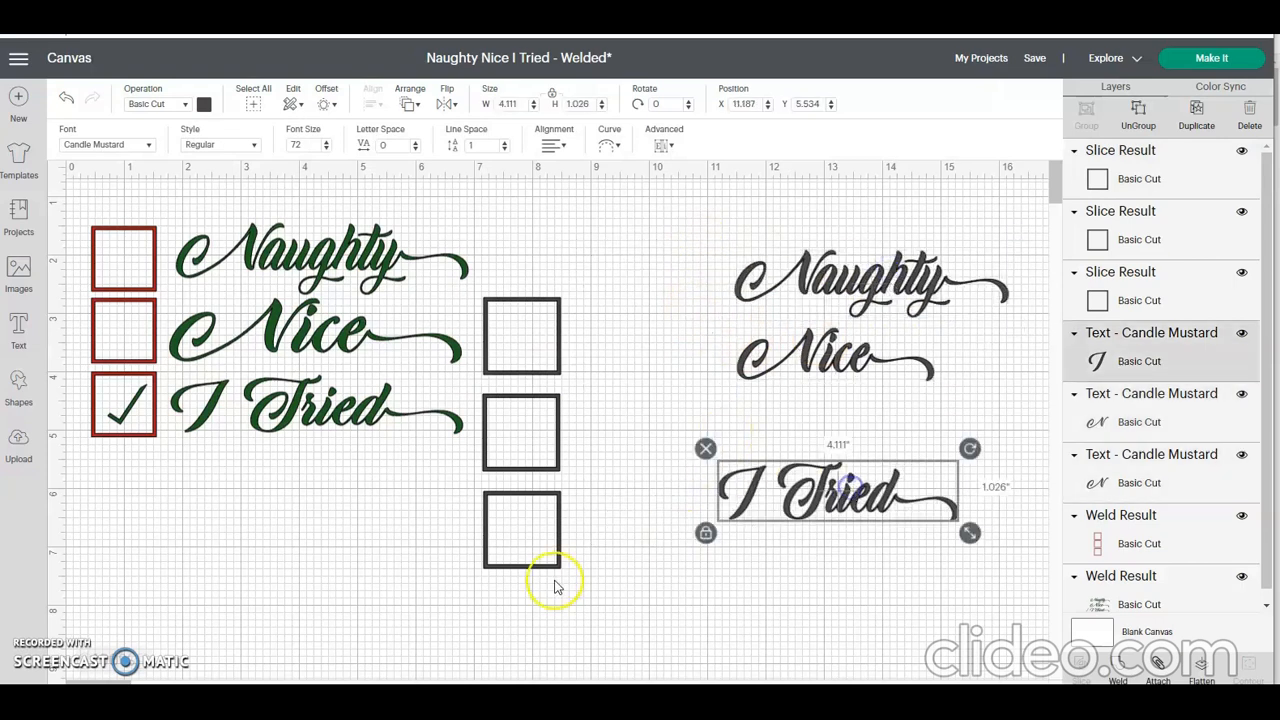
- Align the three stacked boxes with Center Horizontally and move them together up and closer to the words
{"action": "left_click_drag", "start_coordinate": [552, 582], "coordinate": [517, 278]}
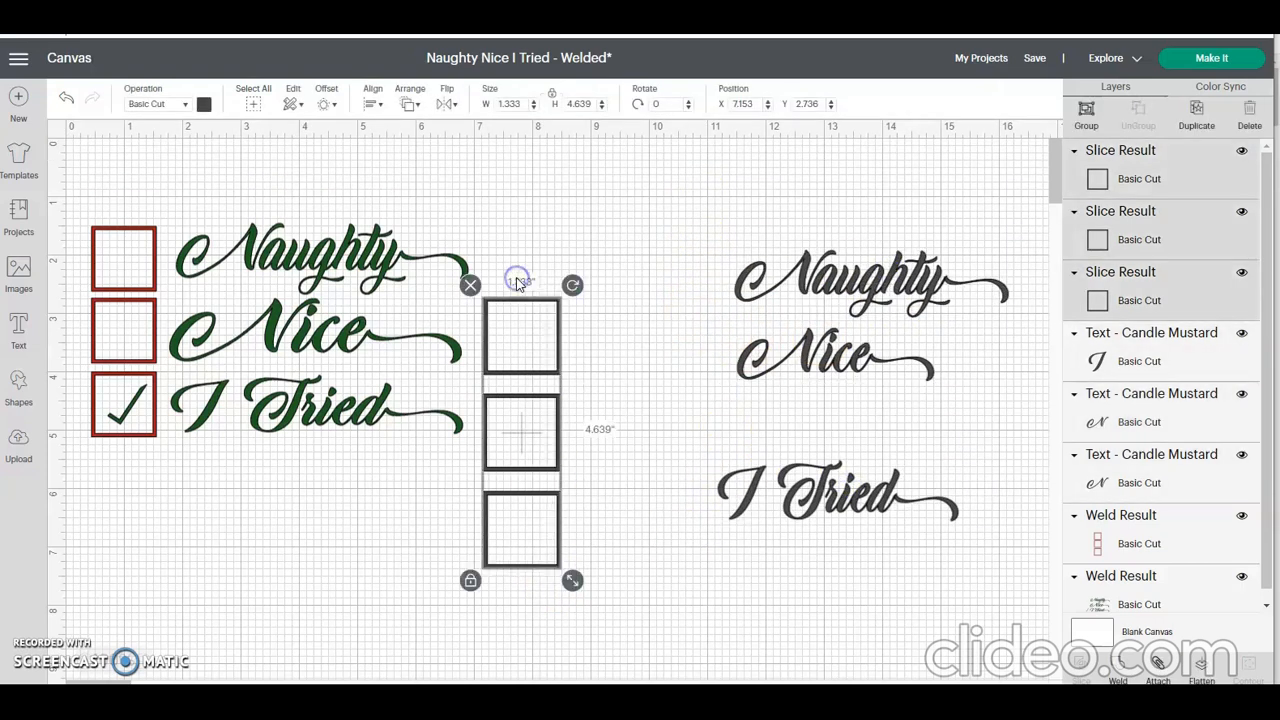
{"action": "left_click", "coordinate": [371, 106]}
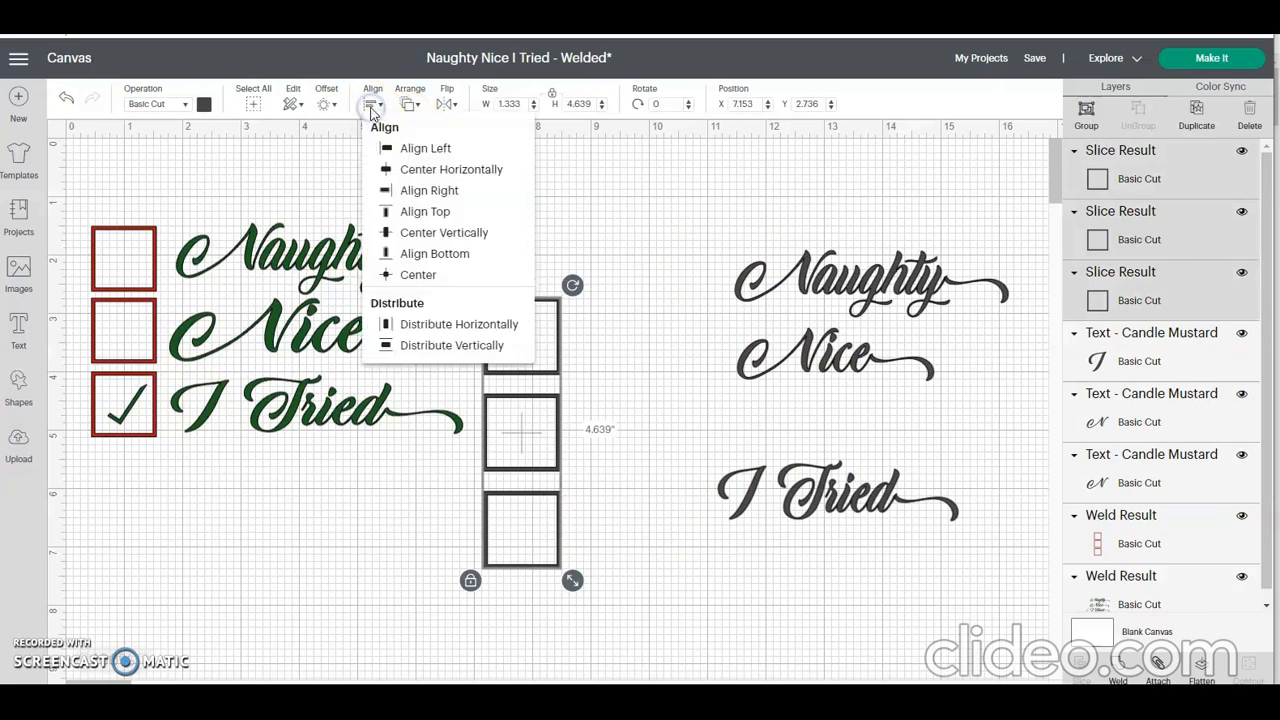
{"action": "left_click", "coordinate": [433, 170]}
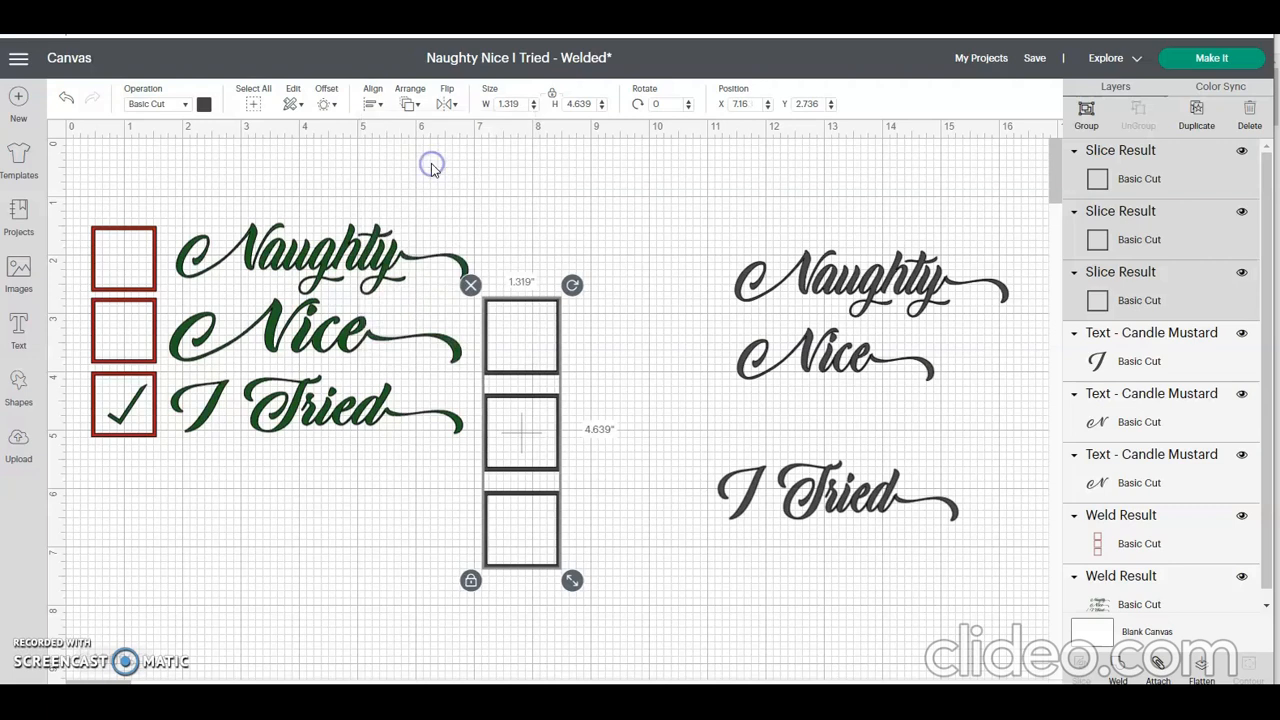
{"action": "left_click_drag", "start_coordinate": [522, 405], "coordinate": [622, 341]}
- Move "Naughty" closer to the top box and align the two with Center Vertically
{"action": "left_click_drag", "start_coordinate": [853, 273], "coordinate": [791, 260]}
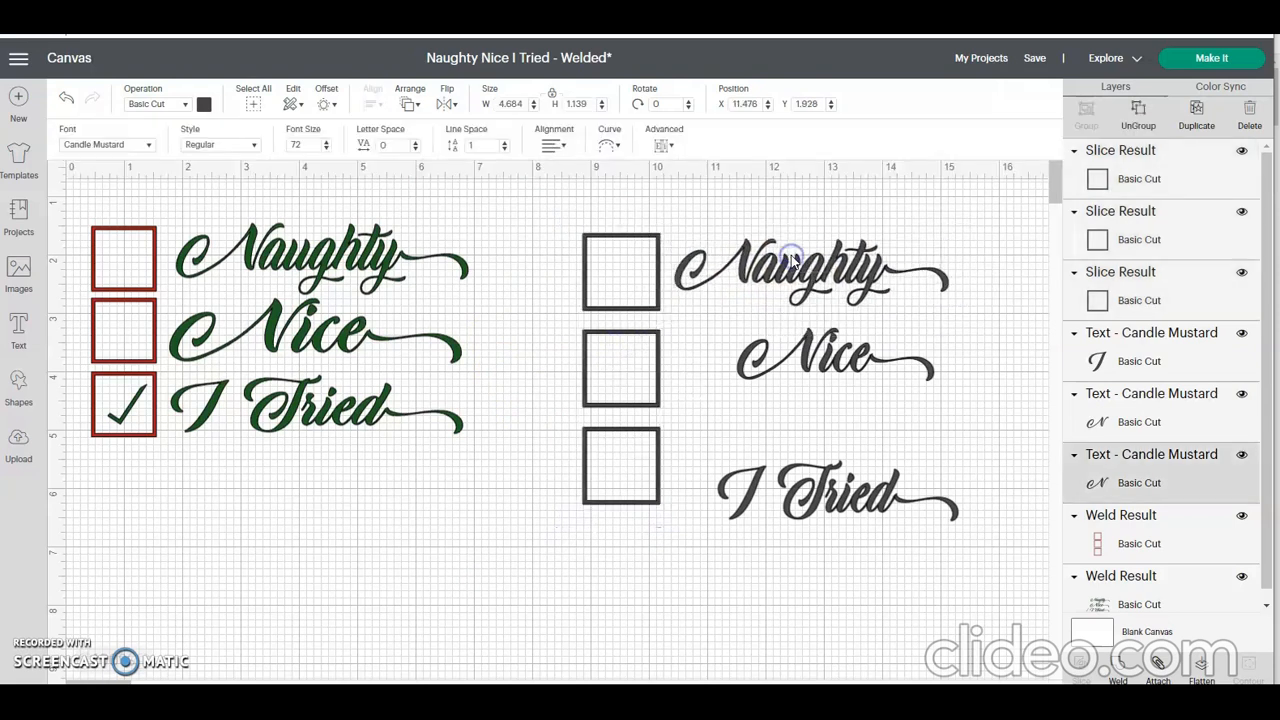
{"action": "left_click", "coordinate": [529, 290]}
{"action": "left_click_drag", "start_coordinate": [535, 276], "coordinate": [1010, 258]}
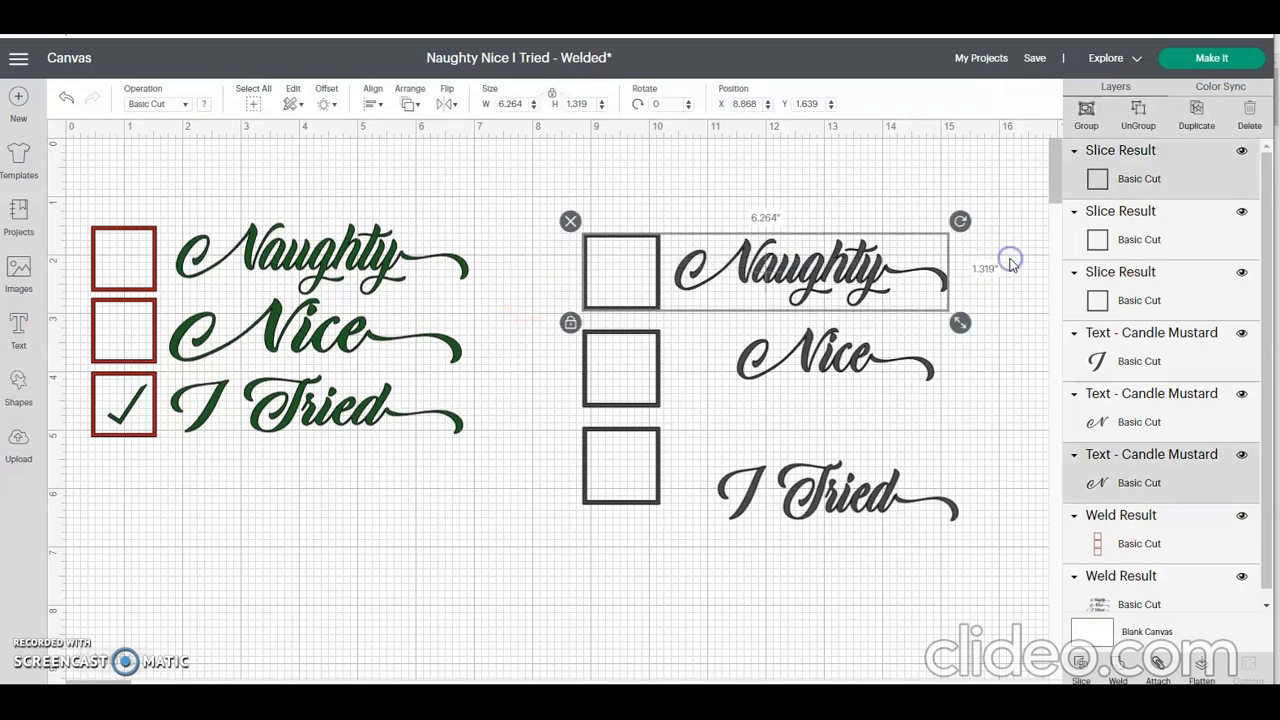
{"action": "left_click", "coordinate": [376, 105]}
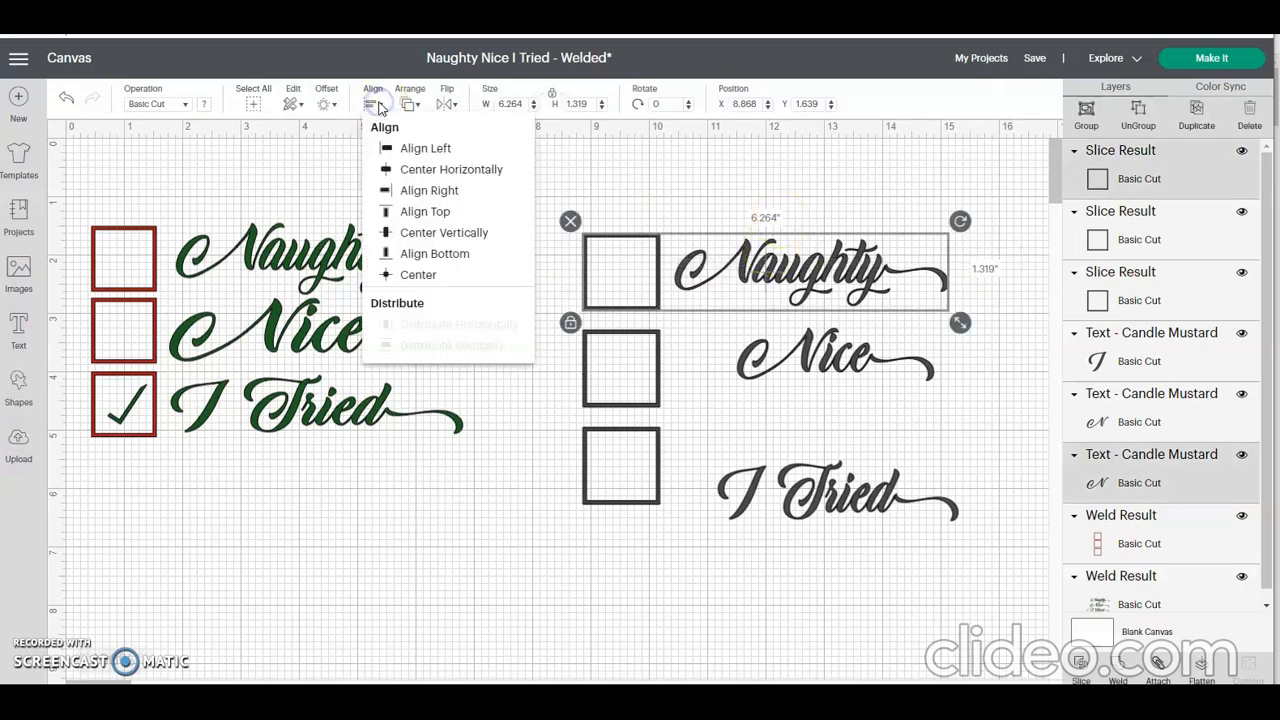
{"action": "left_click", "coordinate": [399, 233]}
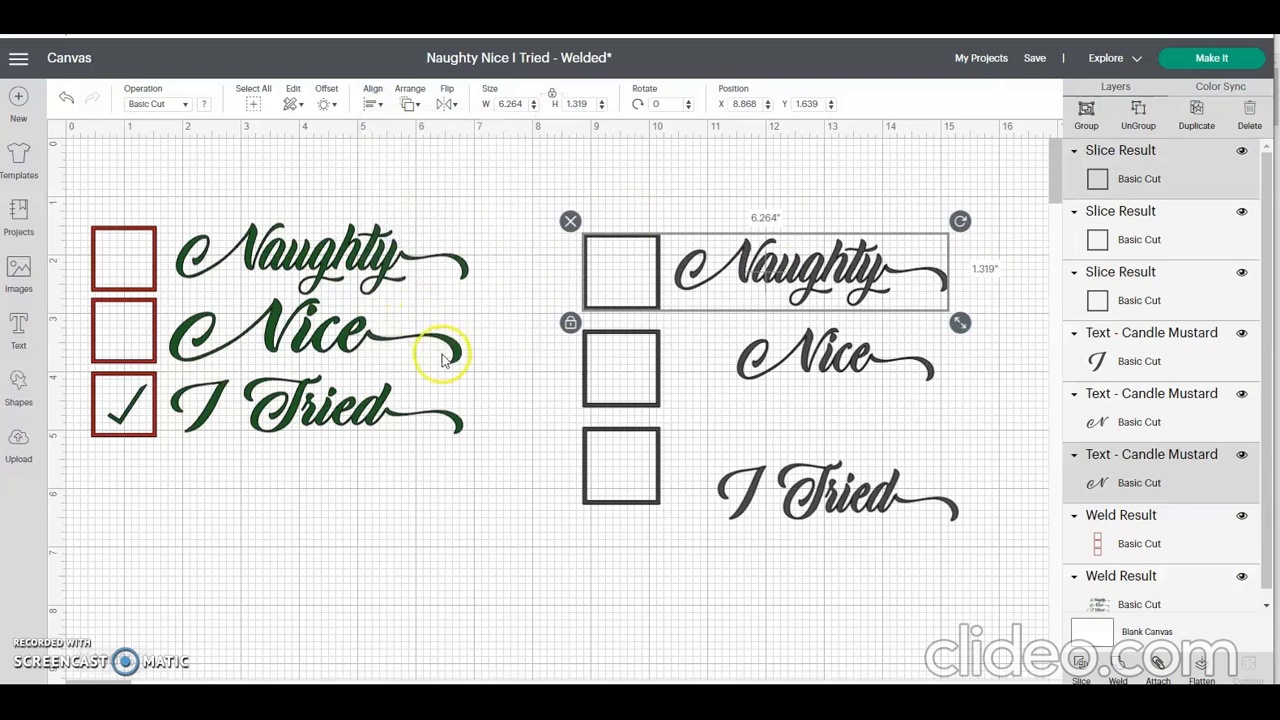
- Use Center Vertically to align "Nice" with the middle box and "I Tried" with the bottom box
{"action": "left_click_drag", "start_coordinate": [565, 367], "coordinate": [960, 362]}
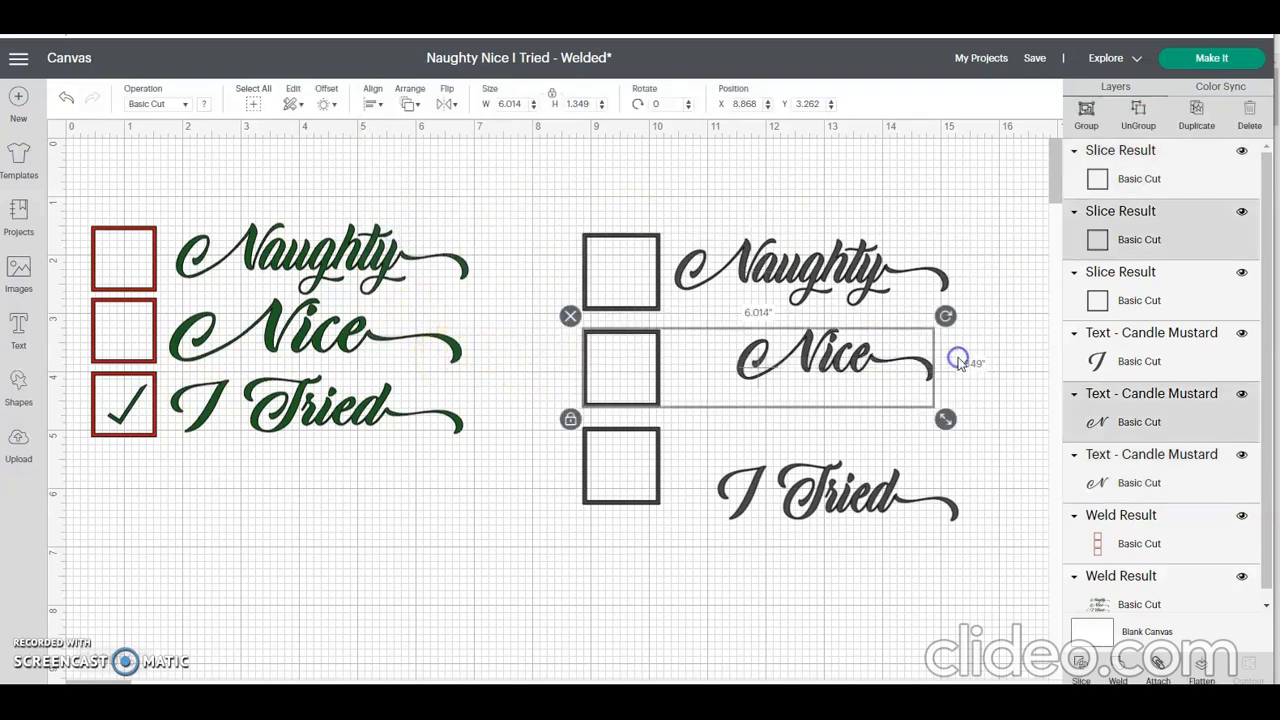
{"action": "left_click", "coordinate": [372, 104]}
{"action": "left_click", "coordinate": [420, 234]}
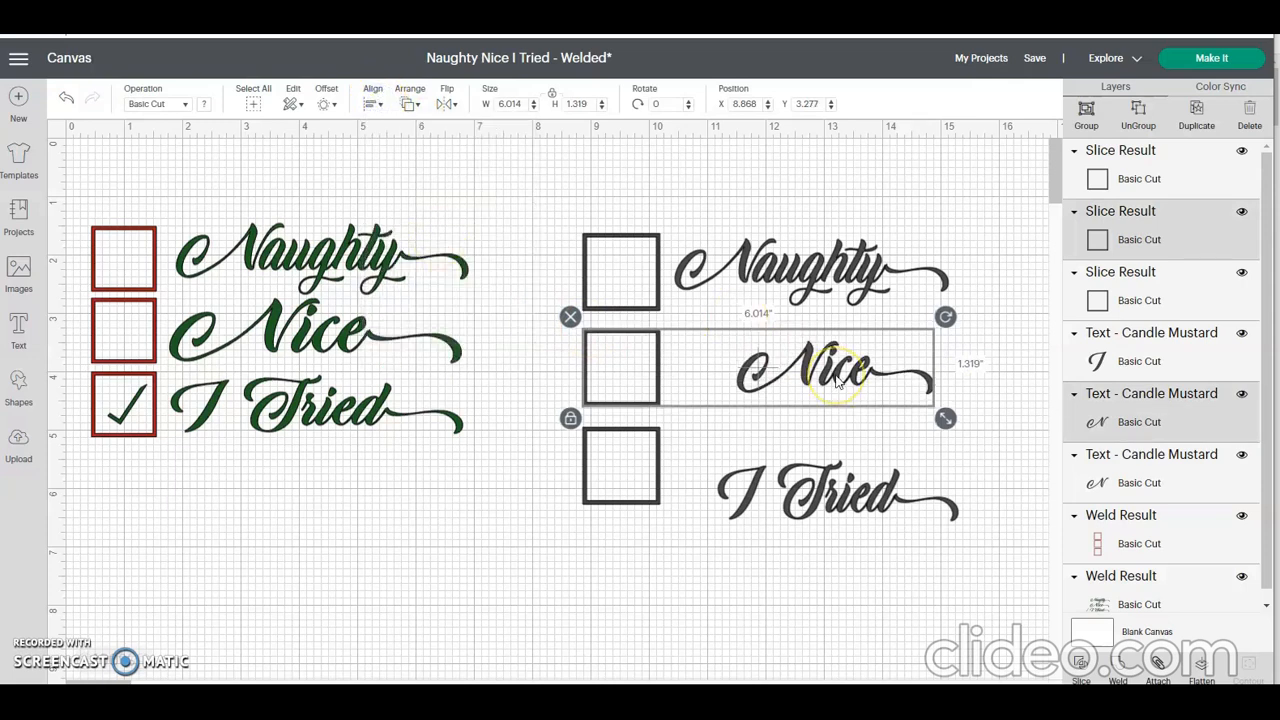
{"action": "left_click_drag", "start_coordinate": [948, 562], "coordinate": [593, 456]}
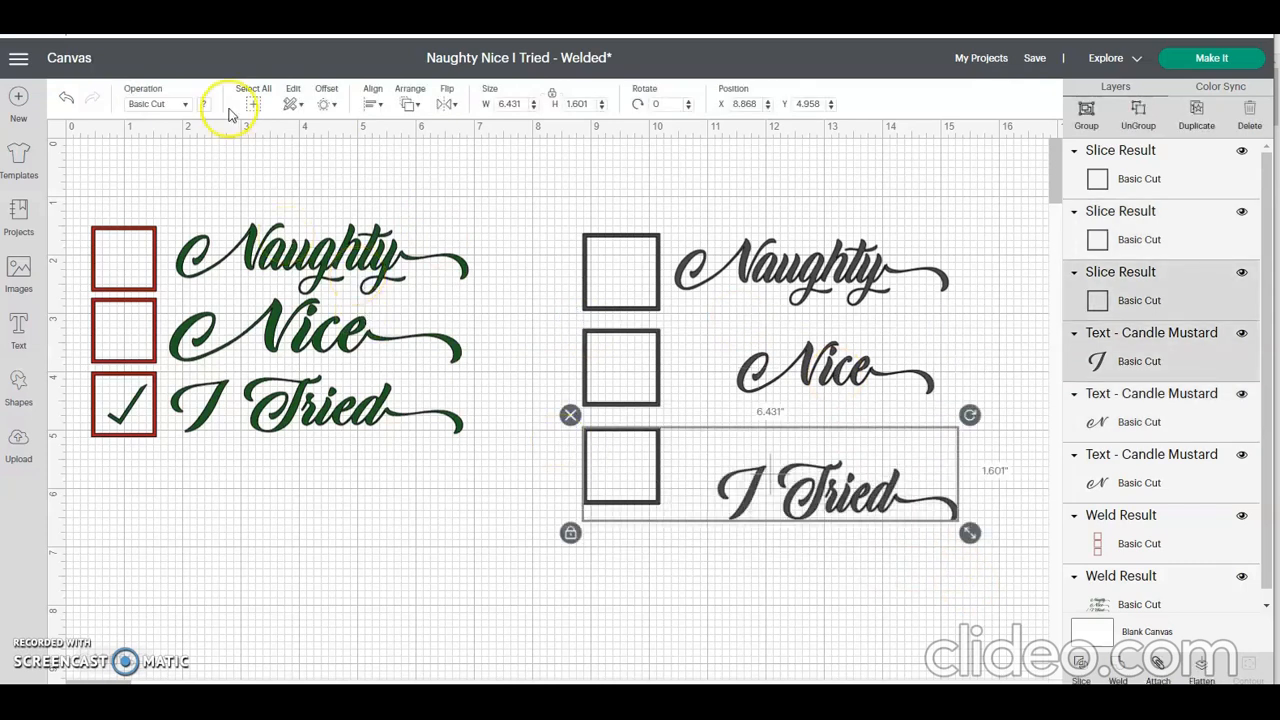
{"action": "left_click", "coordinate": [373, 106]}
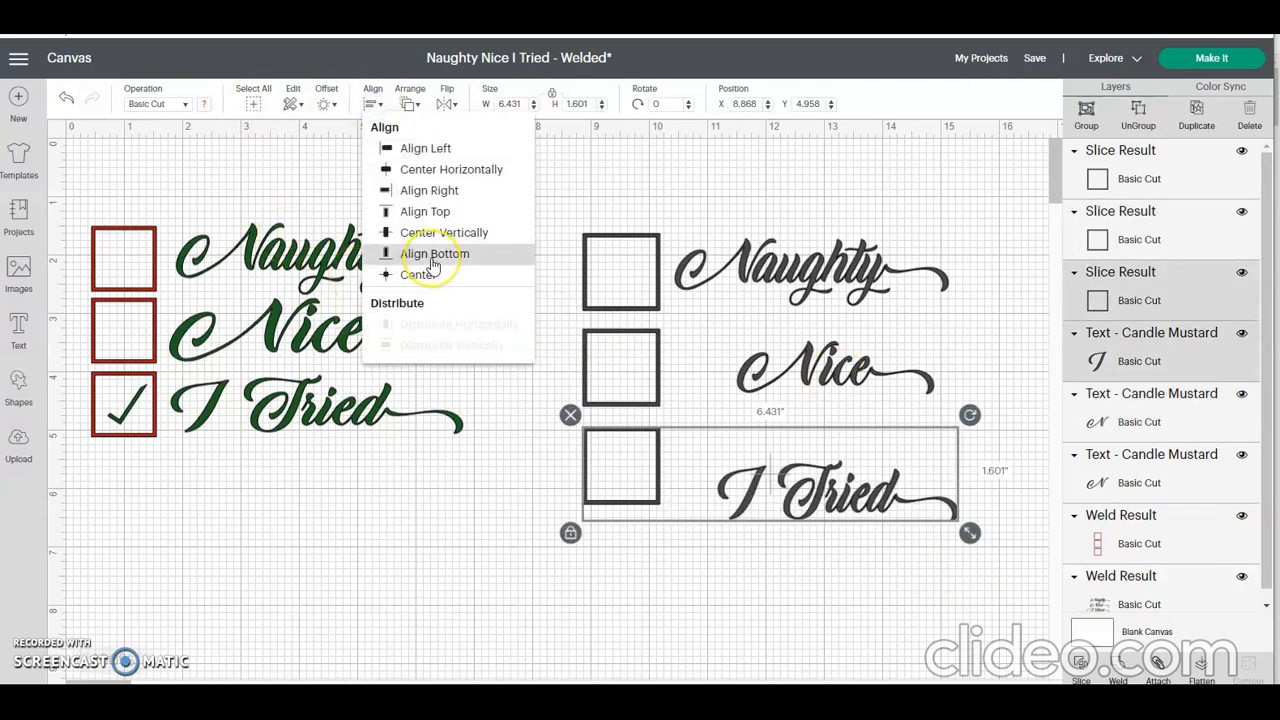
{"action": "left_click", "coordinate": [452, 232]}
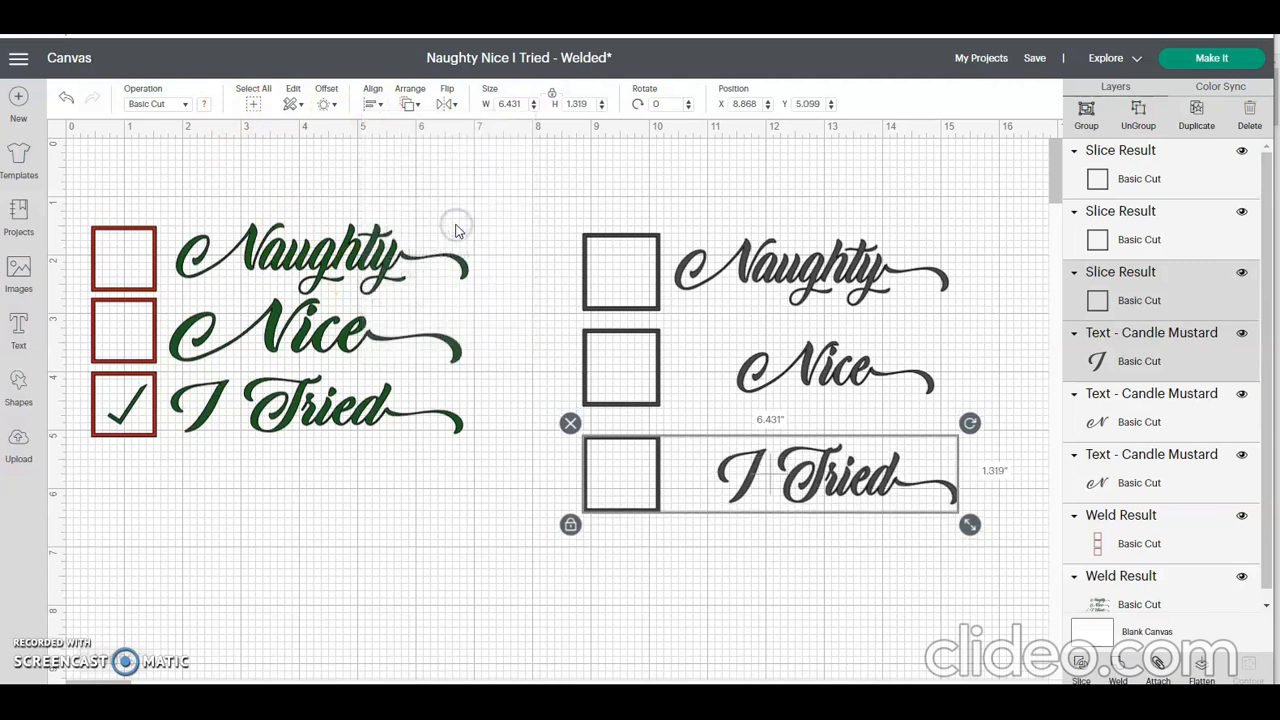
- Set the width of the new "Naughty" text to 5 inches
{"action": "left_click", "coordinate": [794, 383]}
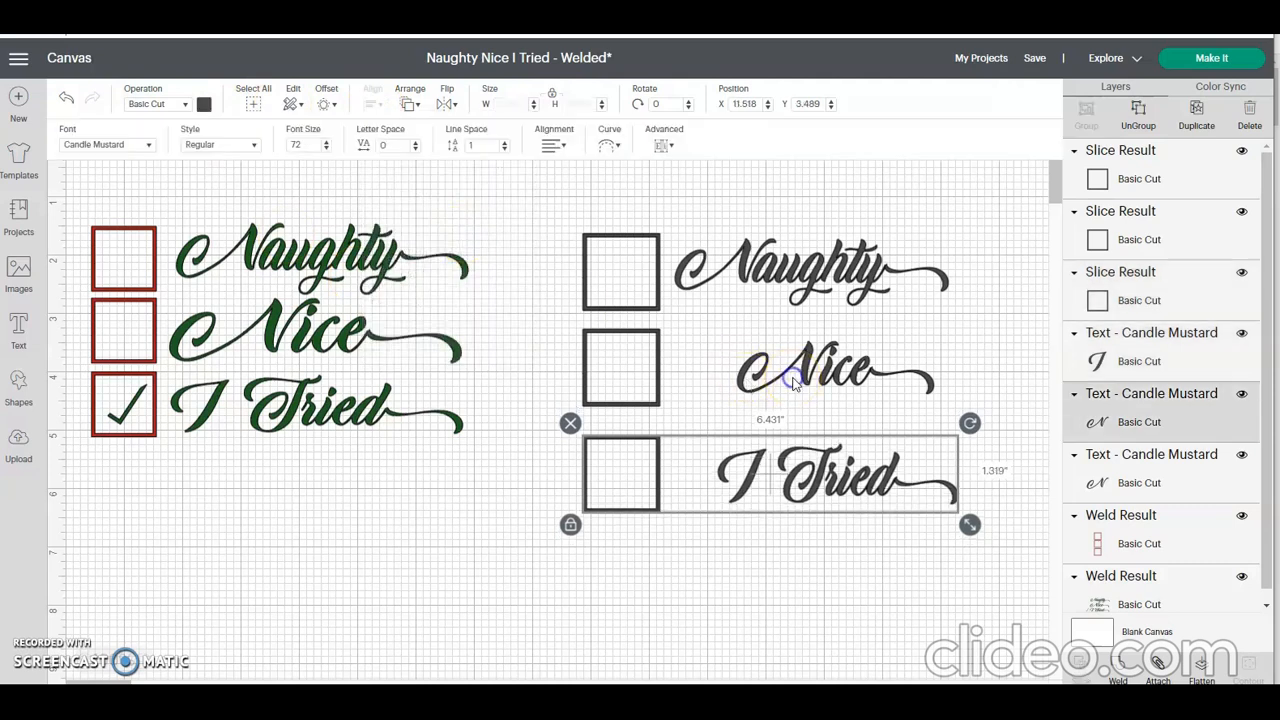
{"action": "left_click", "coordinate": [829, 263]}
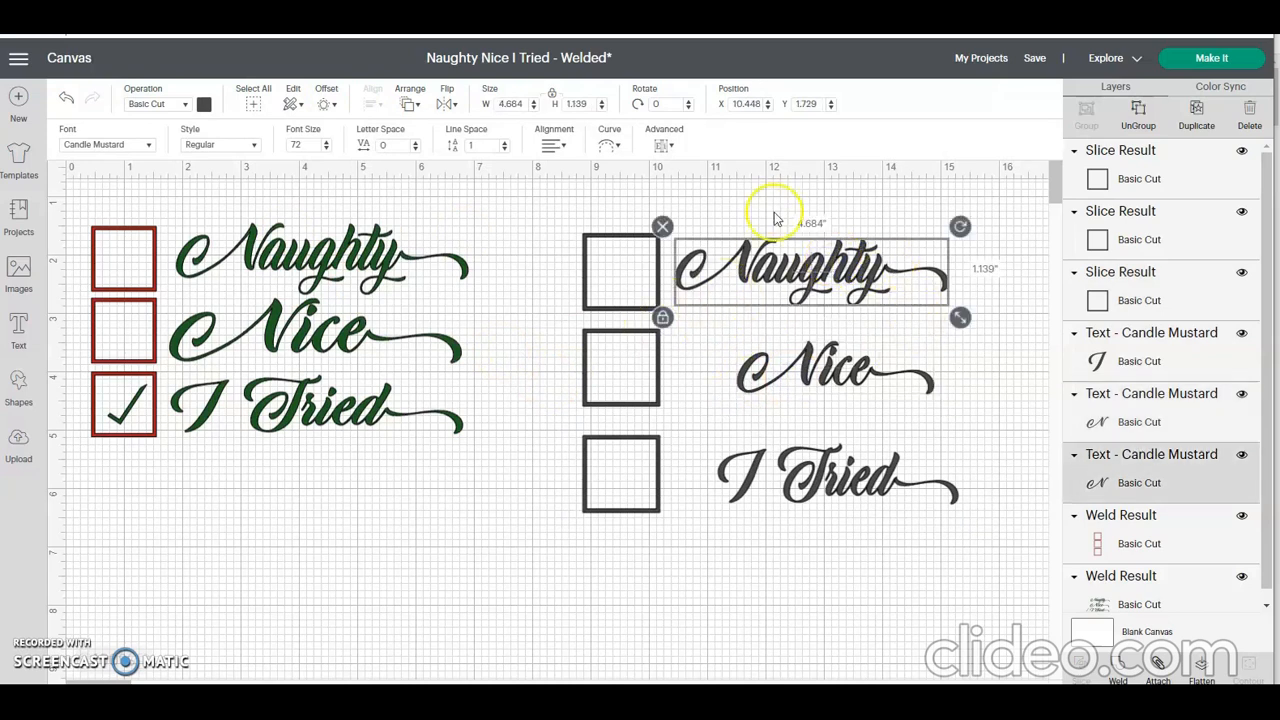
{"action": "left_click", "coordinate": [522, 104]}
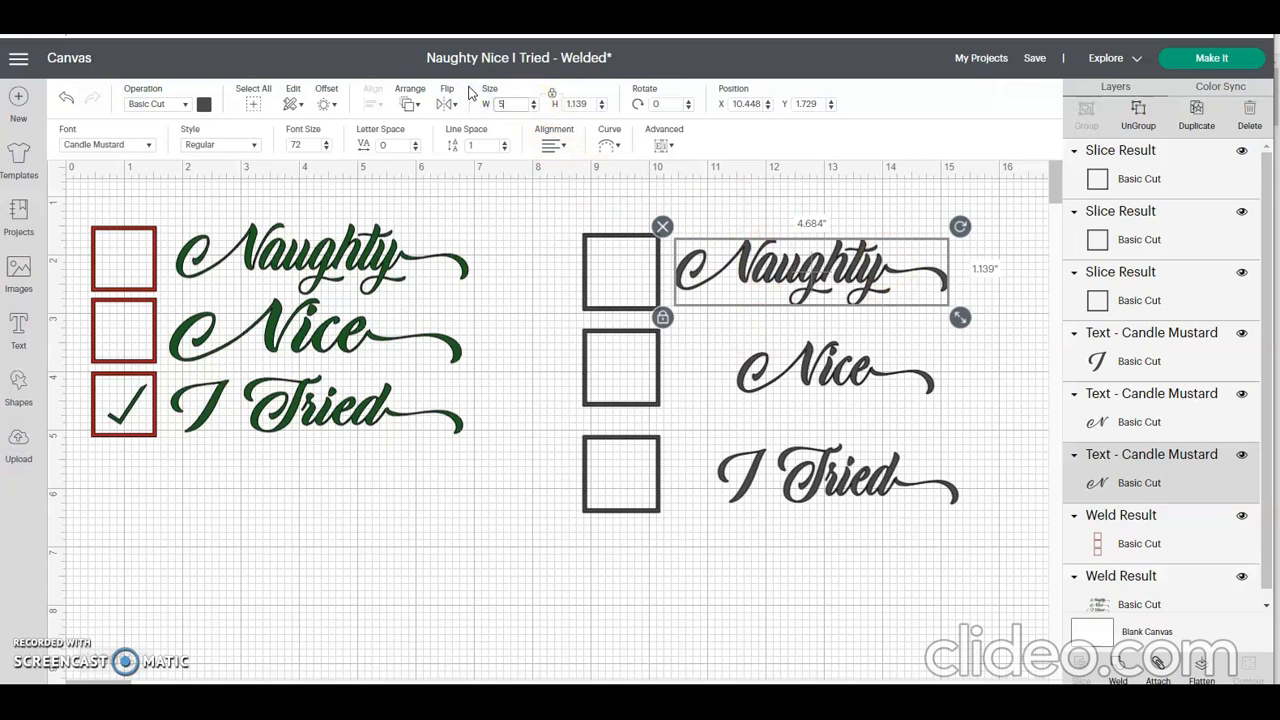
{"action": "type", "text": "5"}
{"action": "key", "text": "Return"}
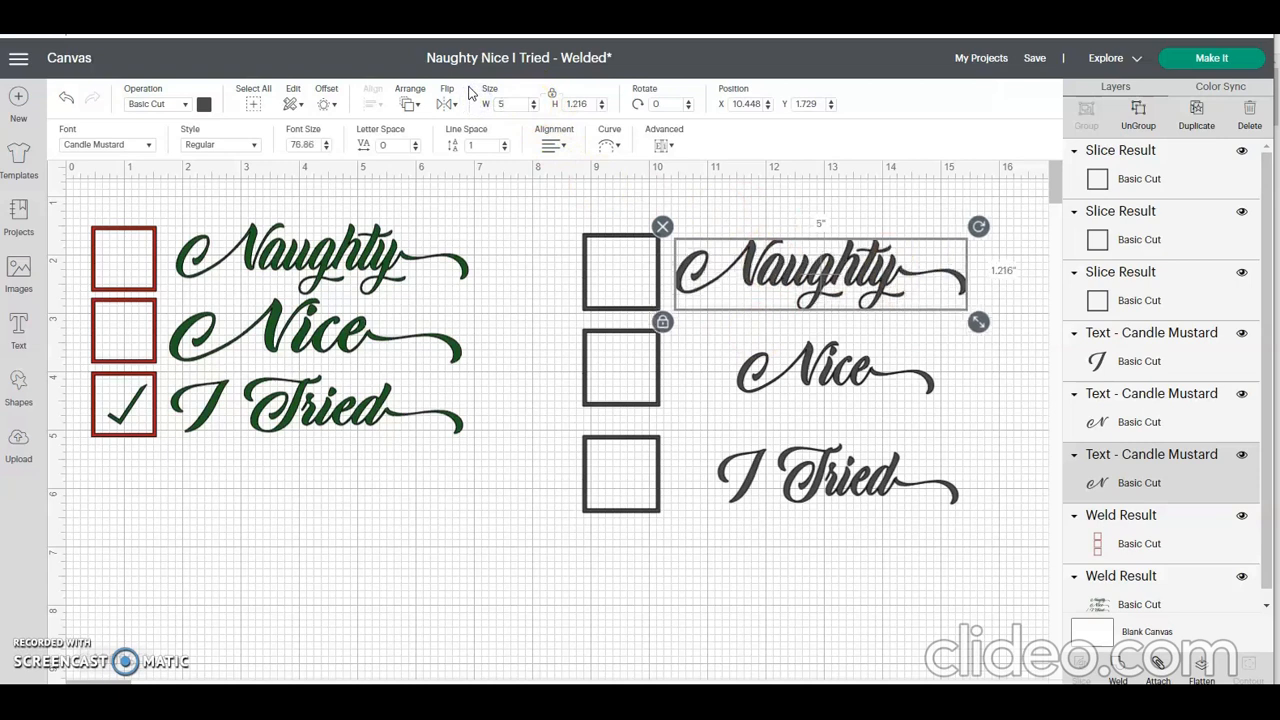
- Set the width of "Nice" to 5 inches and move it closer to the middle box
{"action": "left_click", "coordinate": [823, 368]}
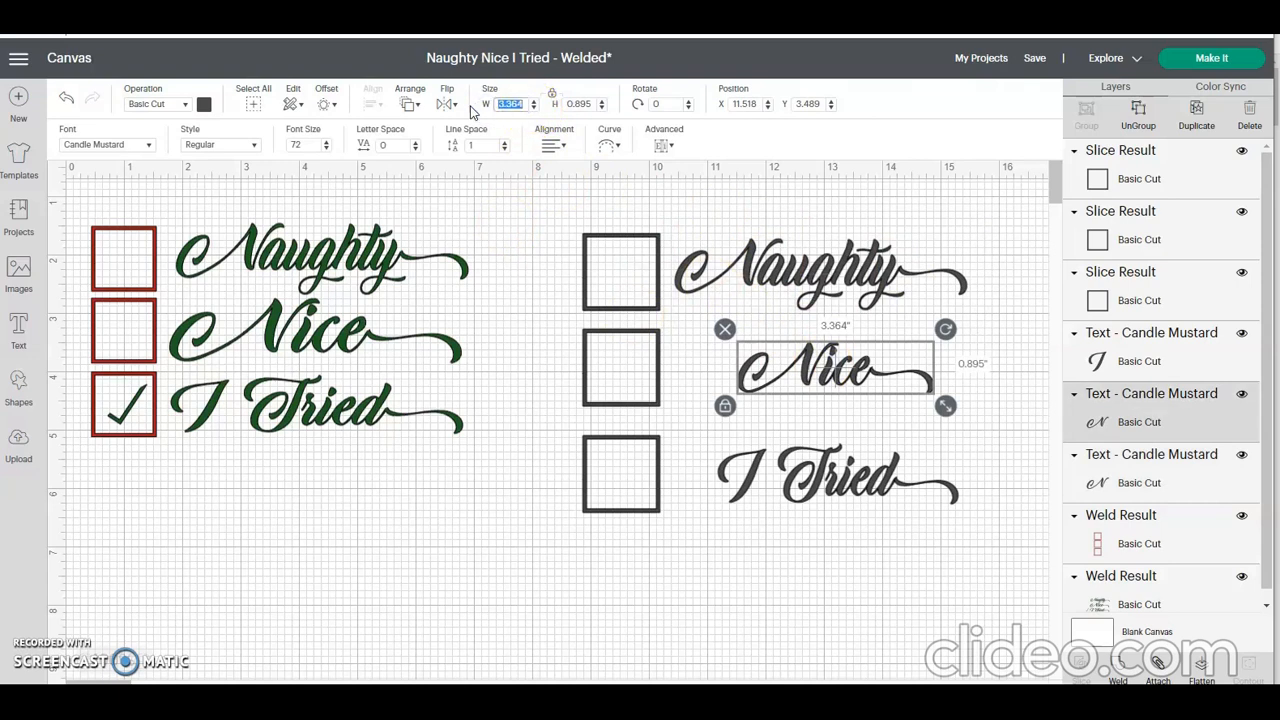
{"action": "type", "text": "5"}
{"action": "key", "text": "Return"}
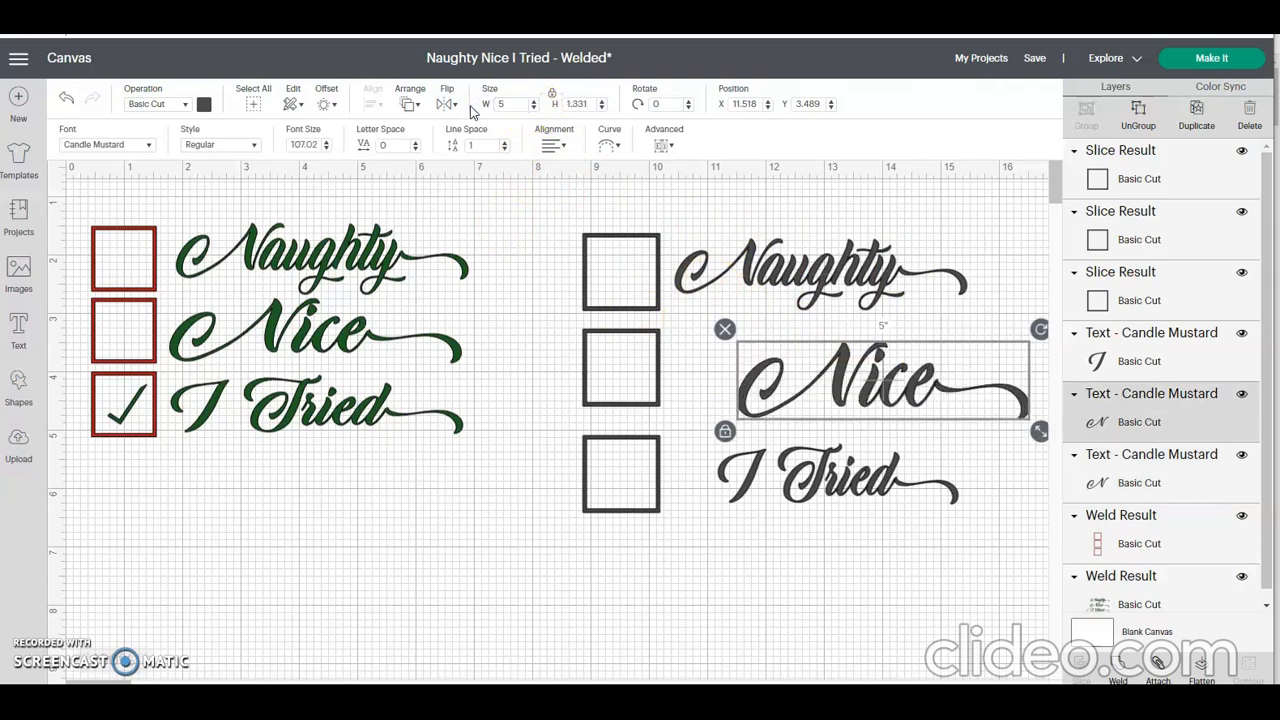
{"action": "left_click_drag", "start_coordinate": [889, 393], "coordinate": [818, 378]}
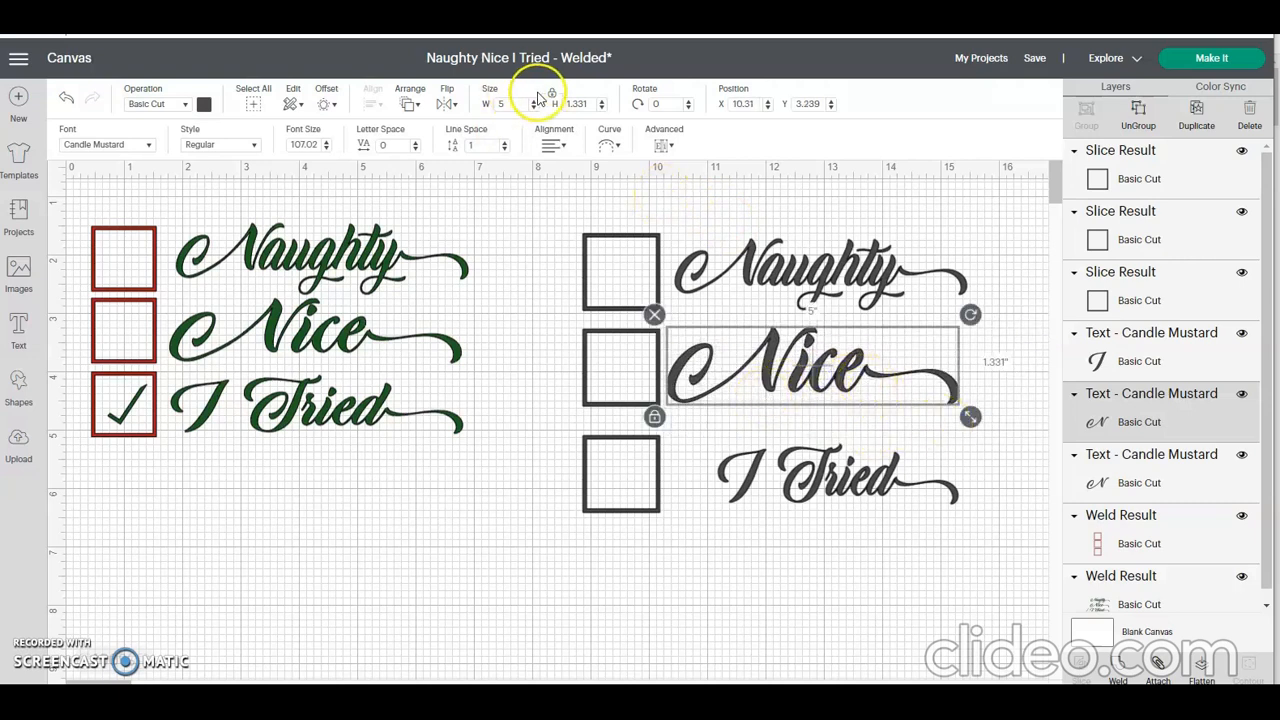
- Reduce only the height of "Nice" to 1.1 inches with proportions unlocked and line it up under "Naughty"
{"action": "left_click", "coordinate": [601, 109]}
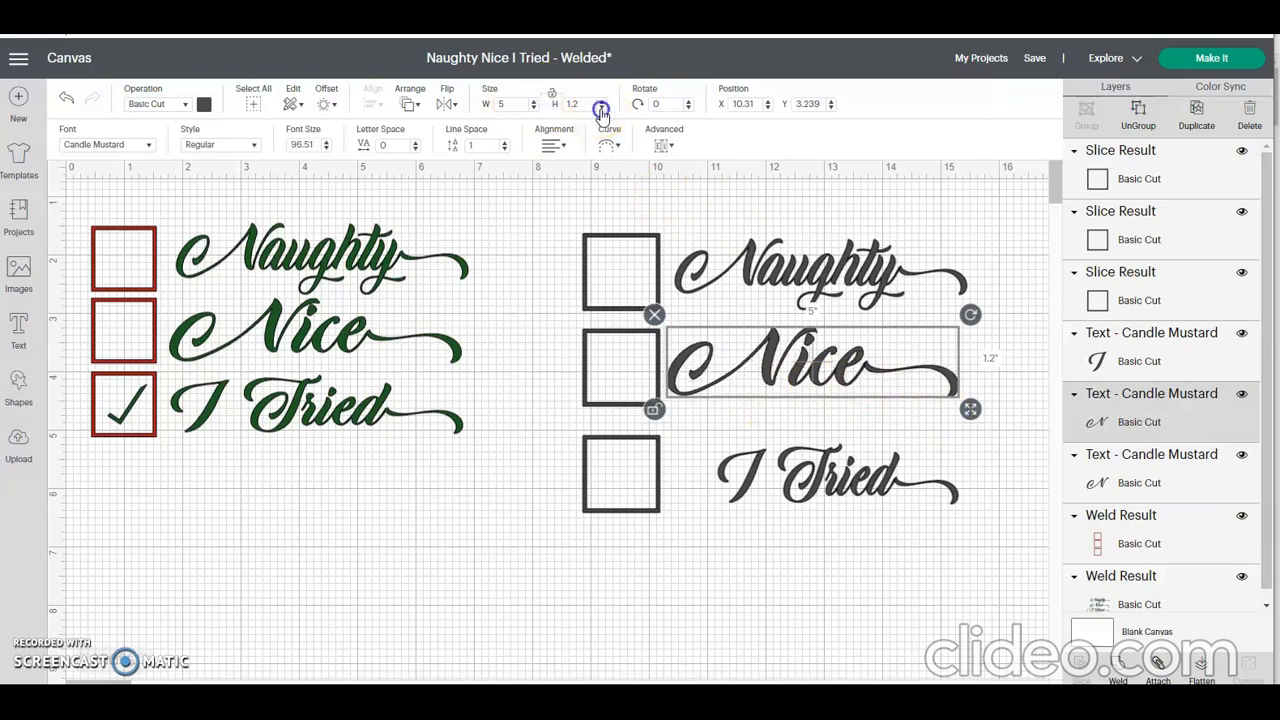
{"action": "left_click", "coordinate": [601, 109]}
{"action": "left_click_drag", "start_coordinate": [796, 356], "coordinate": [805, 366]}
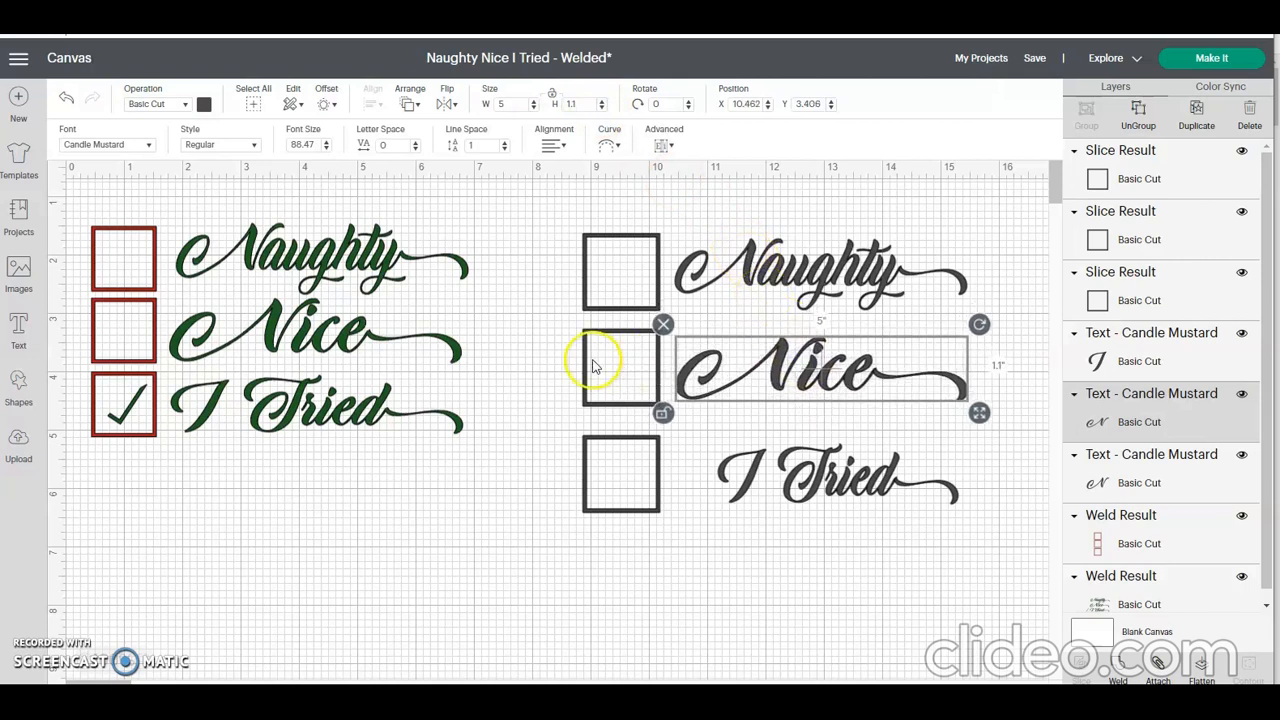
- Realign "Nice" with the middle box and "Naughty" with the top box using Center Vertically
{"action": "left_click", "coordinate": [565, 375]}
{"action": "left_click_drag", "start_coordinate": [565, 375], "coordinate": [985, 363]}
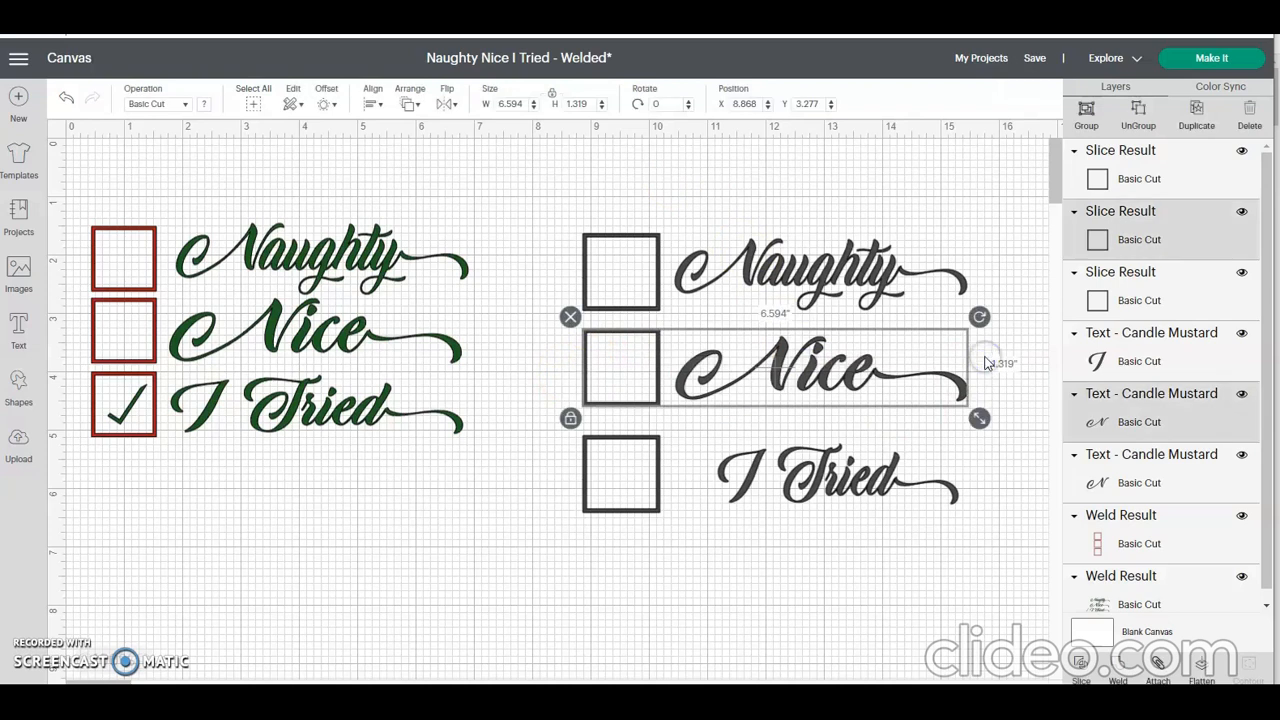
{"action": "left_click", "coordinate": [371, 106]}
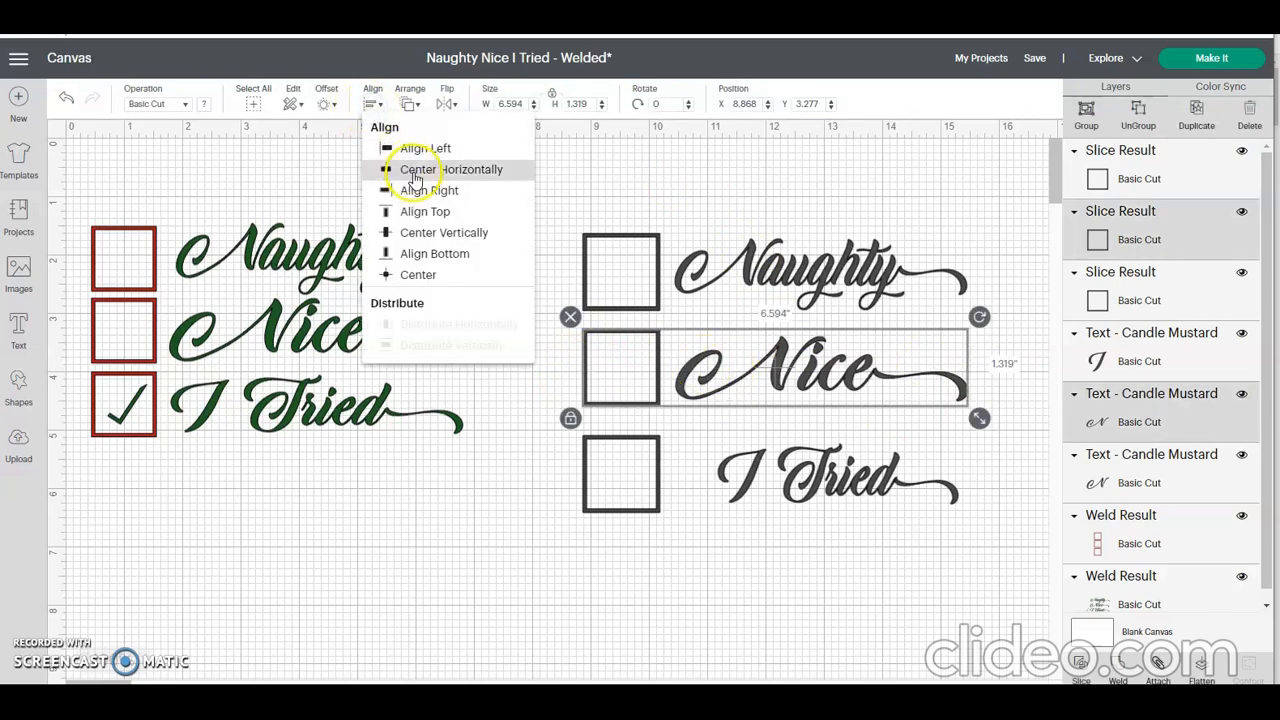
{"action": "left_click", "coordinate": [445, 235]}
{"action": "left_click_drag", "start_coordinate": [554, 271], "coordinate": [1028, 264]}
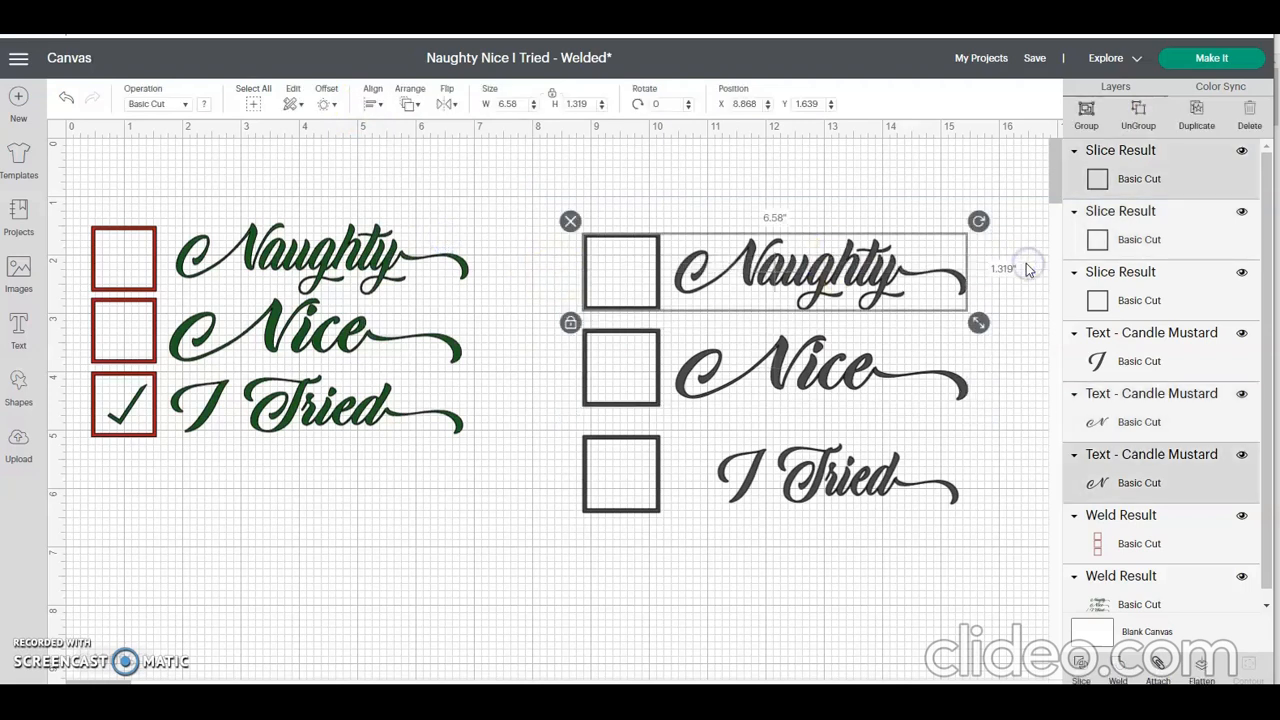
{"action": "left_click", "coordinate": [378, 107]}
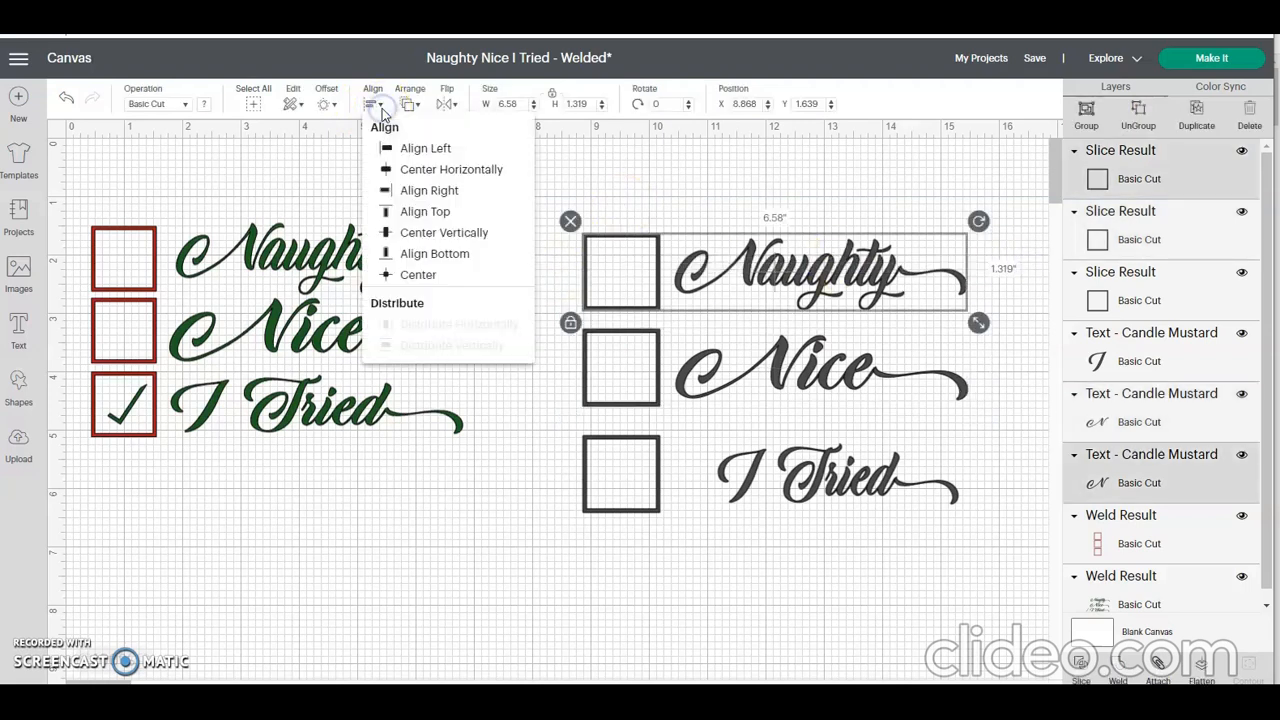
{"action": "left_click", "coordinate": [440, 240]}
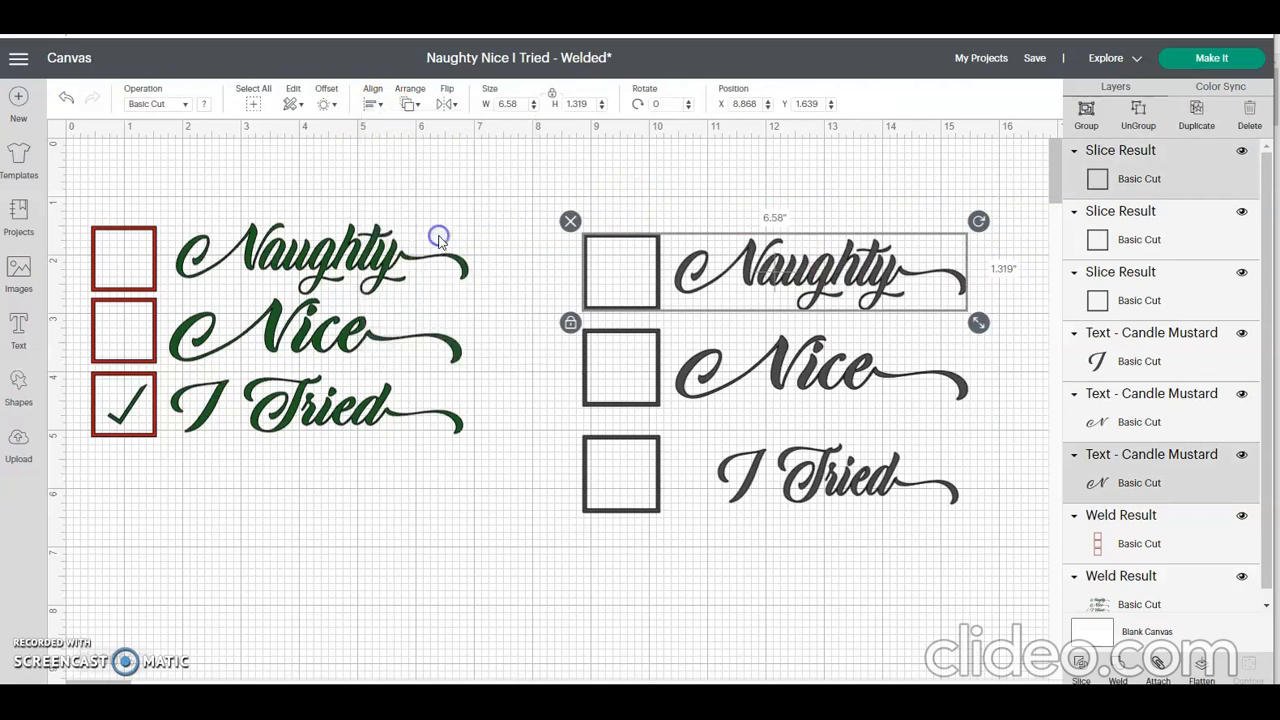
- Set the width of "I Tried" to 5 inches and move it beside the bottom box, lined up under "Nice"
{"action": "left_click", "coordinate": [768, 480]}
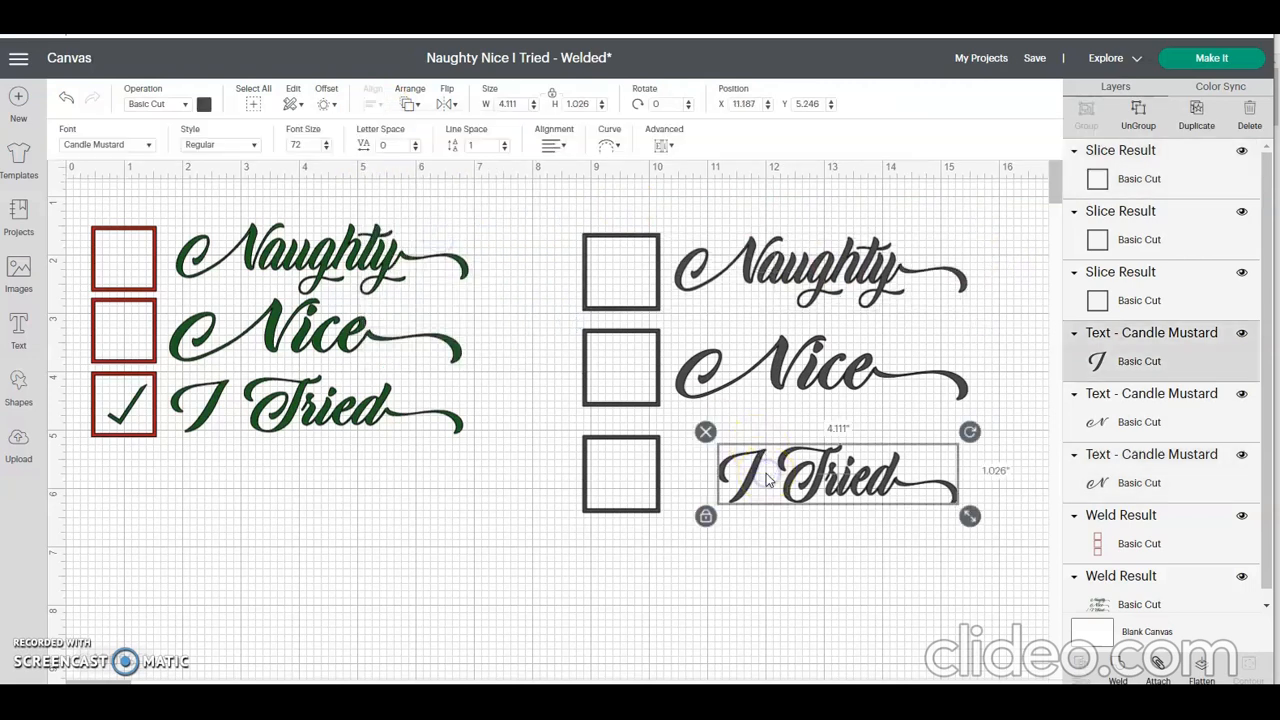
{"action": "left_click_drag", "start_coordinate": [515, 104], "coordinate": [436, 106]}
{"action": "type", "text": "5"}
{"action": "key", "text": "Return"}
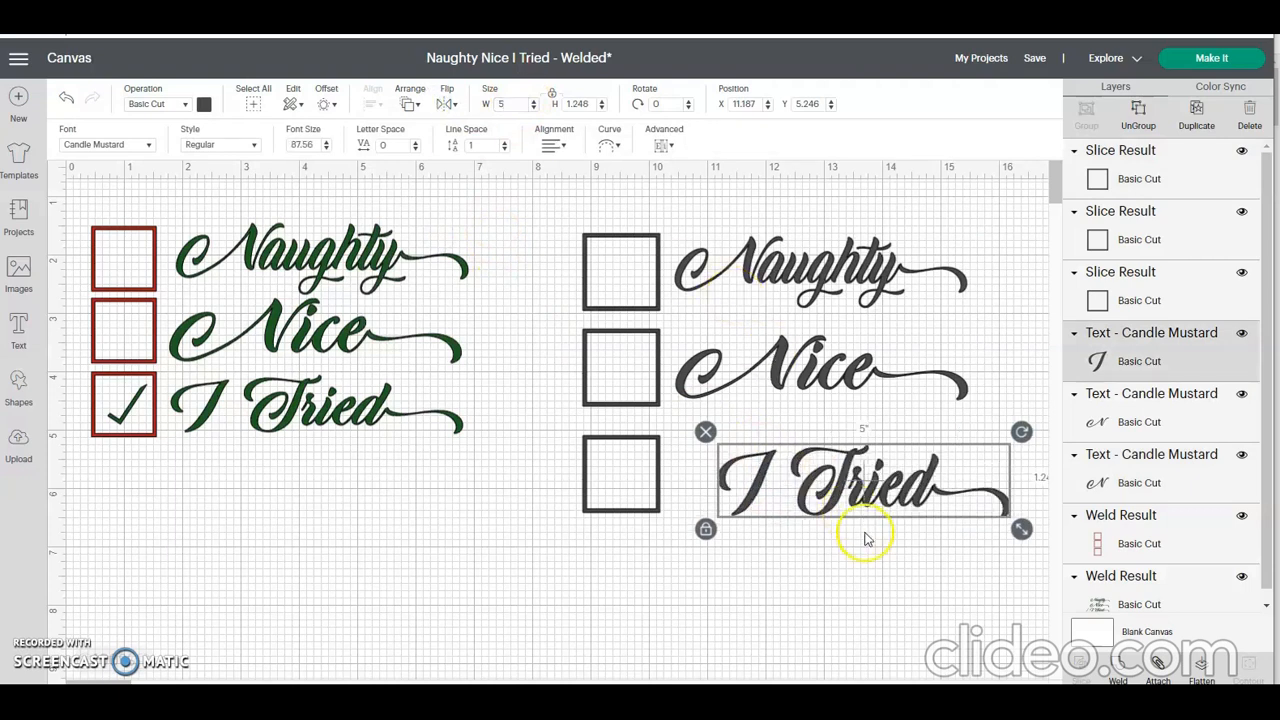
{"action": "left_click_drag", "start_coordinate": [835, 460], "coordinate": [797, 452]}
- Set only the height of "I Tried" to 1.1 inches with proportions unlocked, and align it with the bottom box using Center Vertically
{"action": "left_click", "coordinate": [753, 468]}
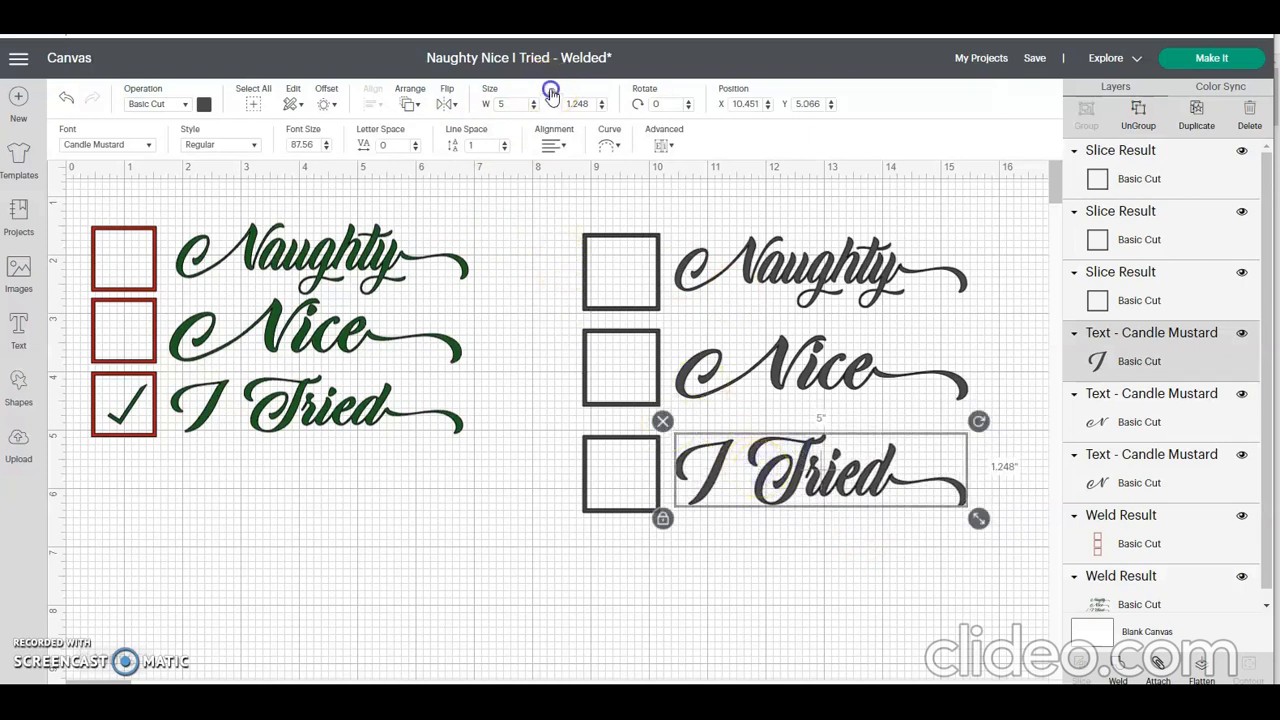
{"action": "left_click", "coordinate": [603, 112]}
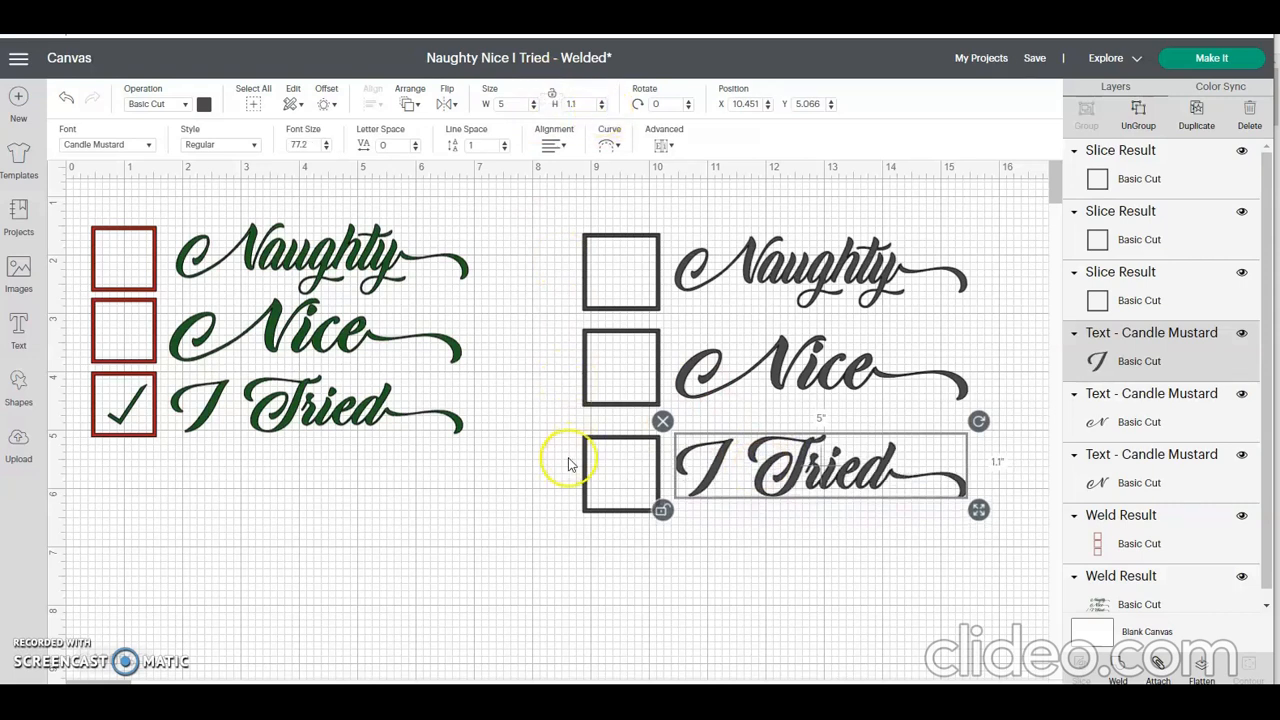
{"action": "left_click_drag", "start_coordinate": [551, 451], "coordinate": [976, 483]}
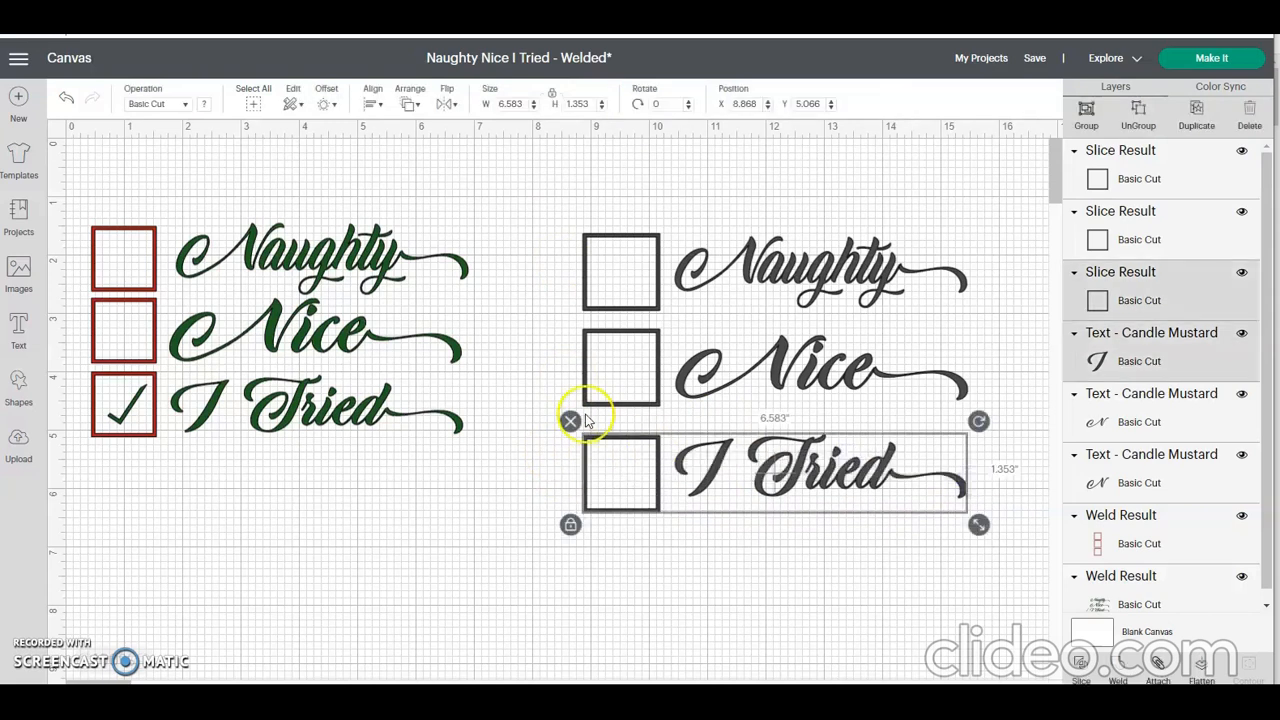
{"action": "left_click", "coordinate": [374, 105]}
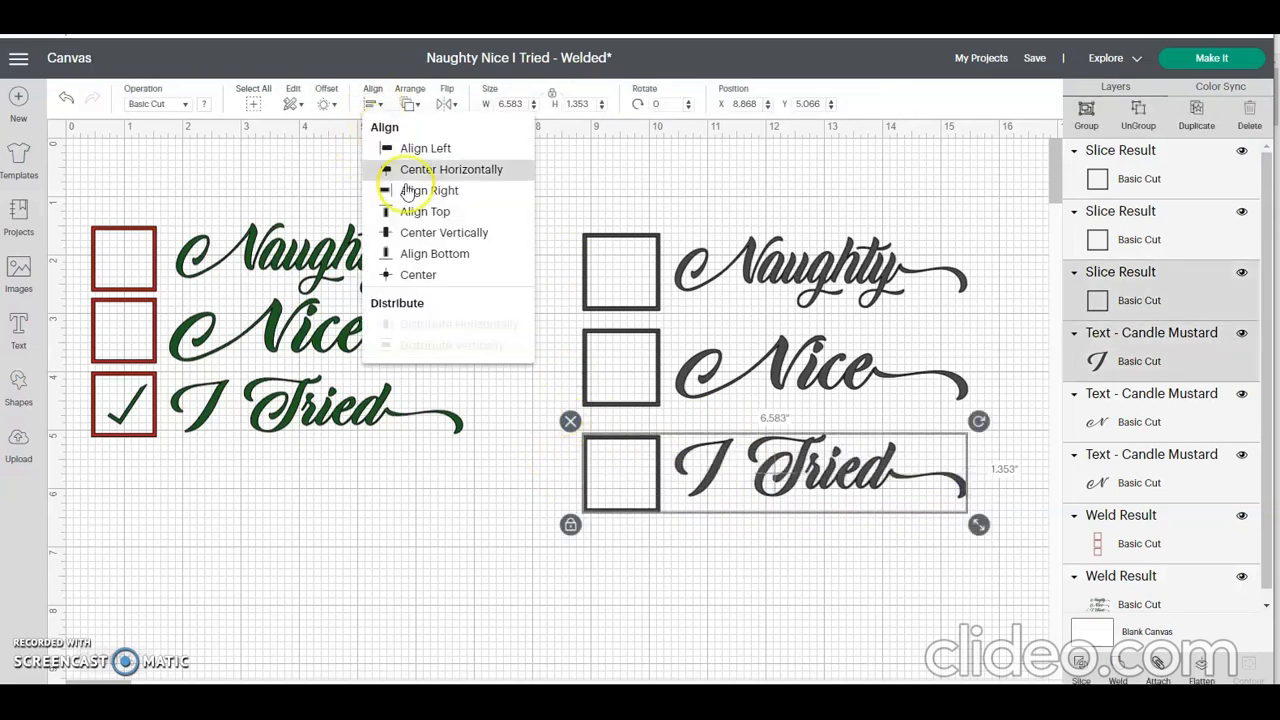
{"action": "left_click", "coordinate": [430, 233]}
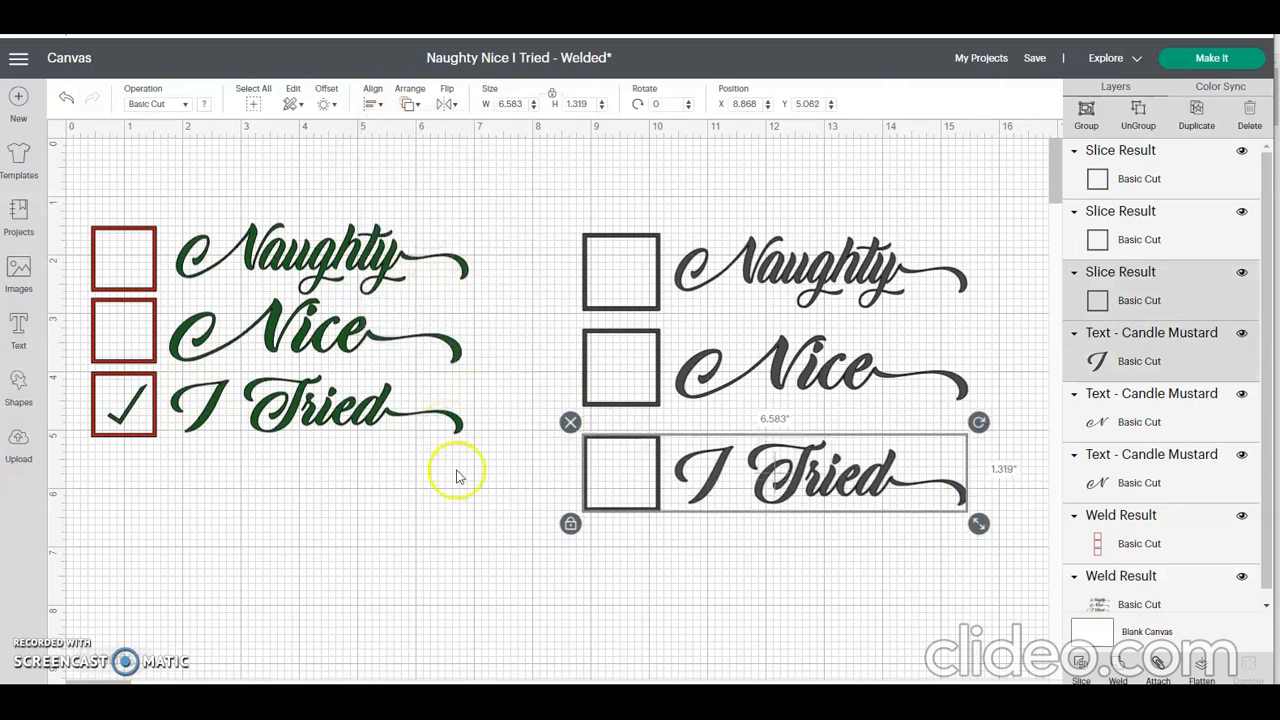
- Duplicate the bottom box, place the copy in the empty area below the green words and rotate it about 31.6 degrees clockwise
{"action": "left_click", "coordinate": [446, 570]}
{"action": "left_click", "coordinate": [617, 500]}
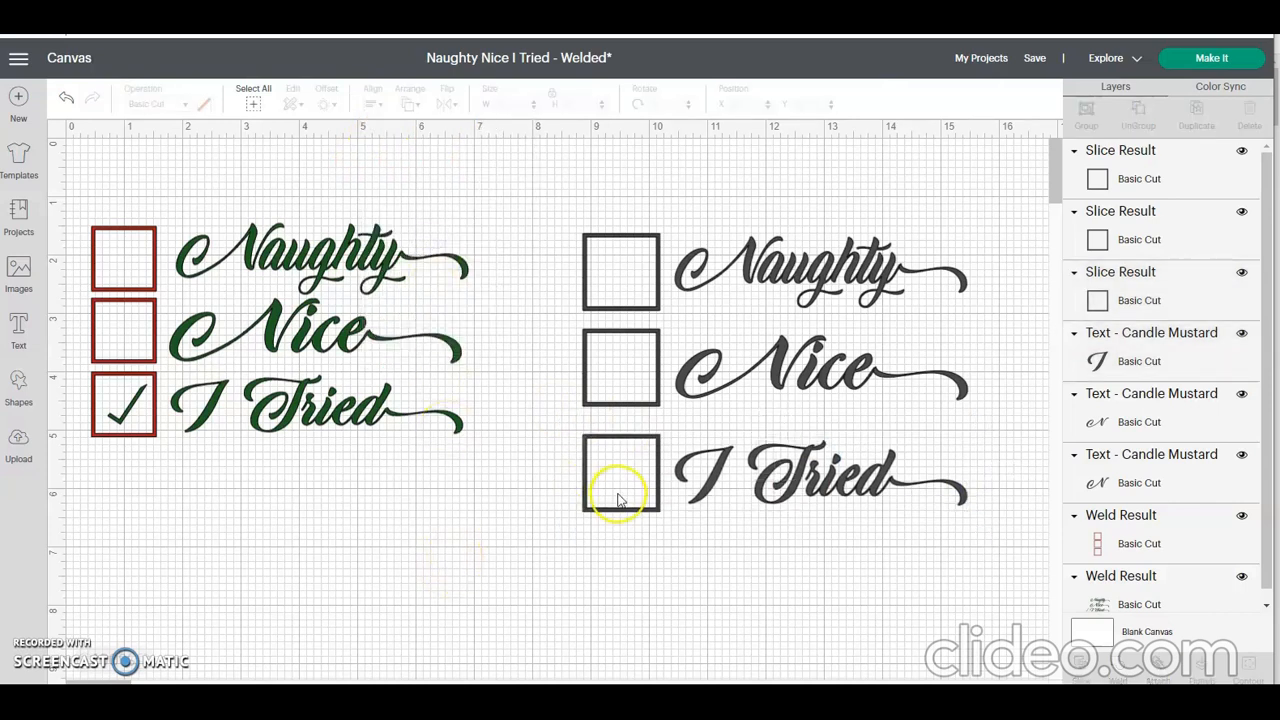
{"action": "left_click", "coordinate": [618, 496]}
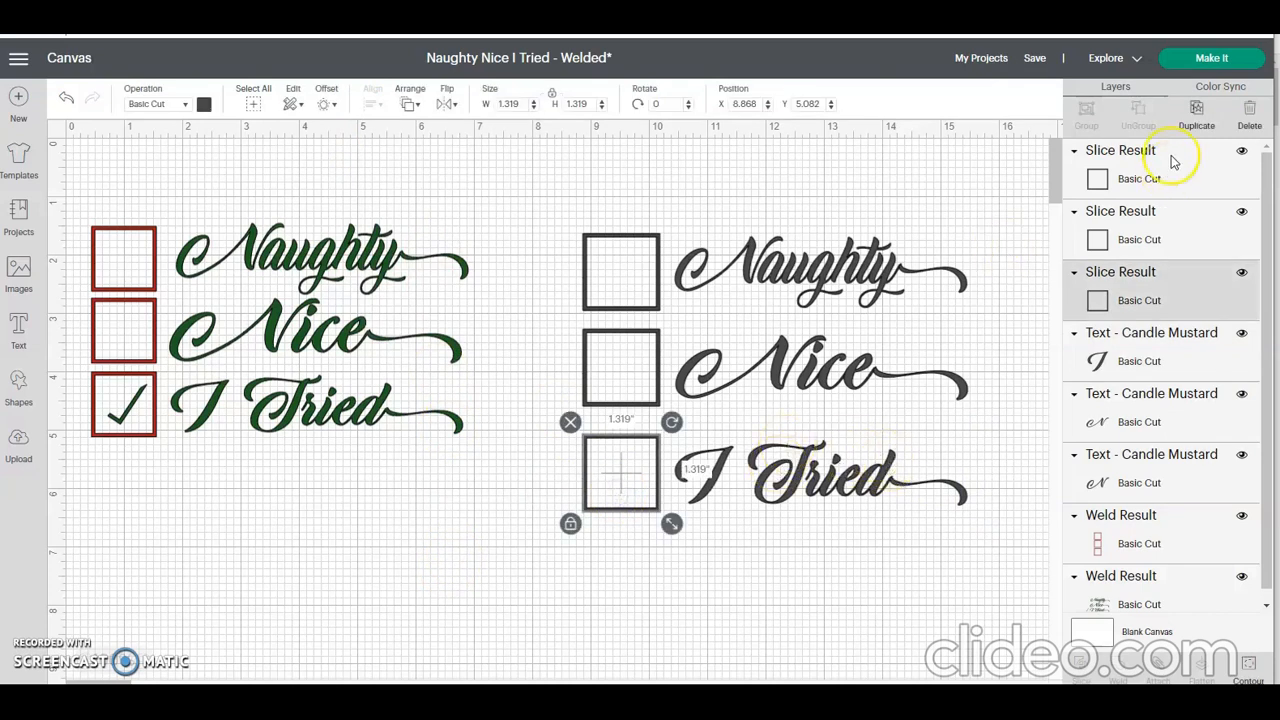
{"action": "left_click", "coordinate": [1197, 112]}
{"action": "left_click_drag", "start_coordinate": [624, 494], "coordinate": [372, 568]}
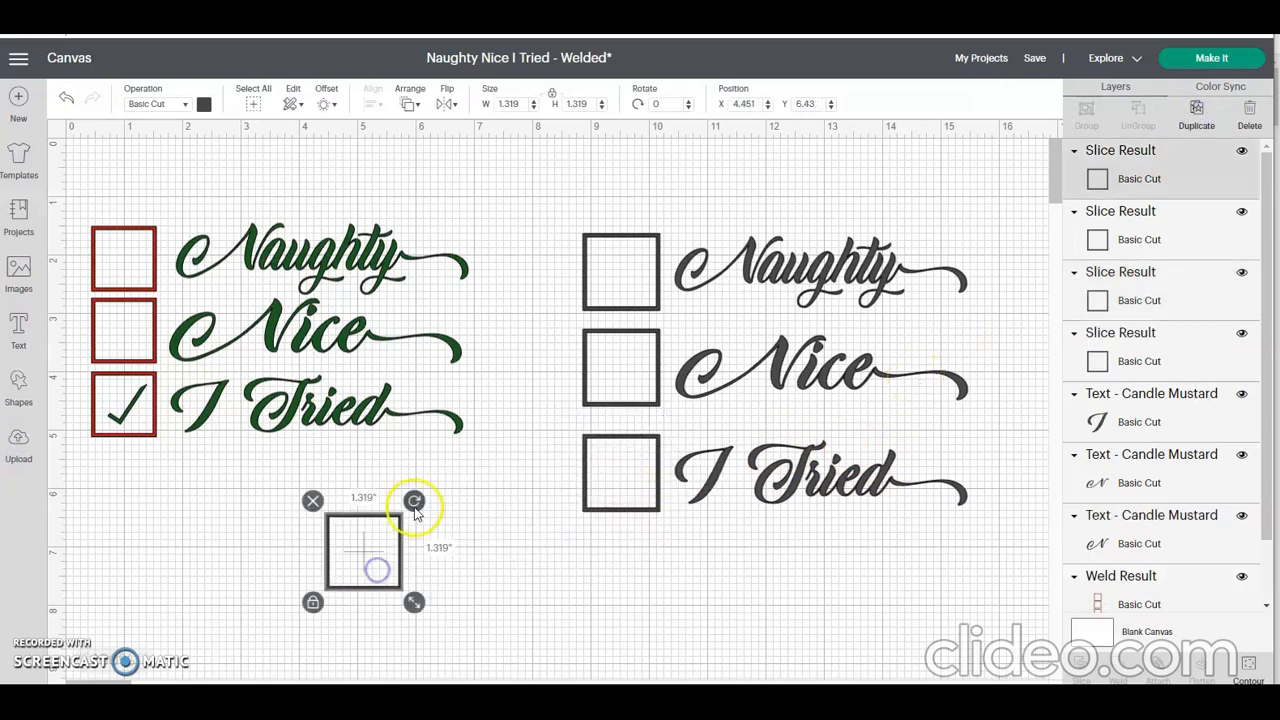
{"action": "left_click_drag", "start_coordinate": [417, 500], "coordinate": [432, 534]}
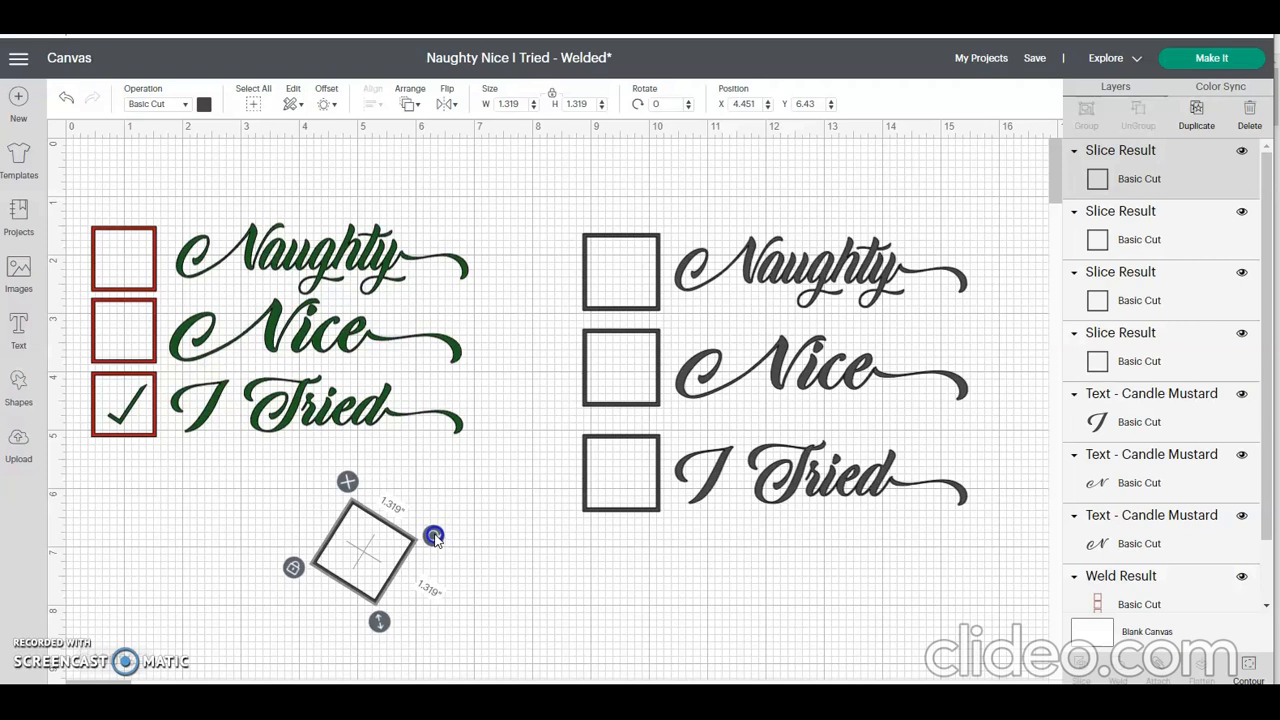
- Insert a triangle, rotate it to about 320.3 degrees and place it over the tilted box
{"action": "left_click", "coordinate": [22, 390]}
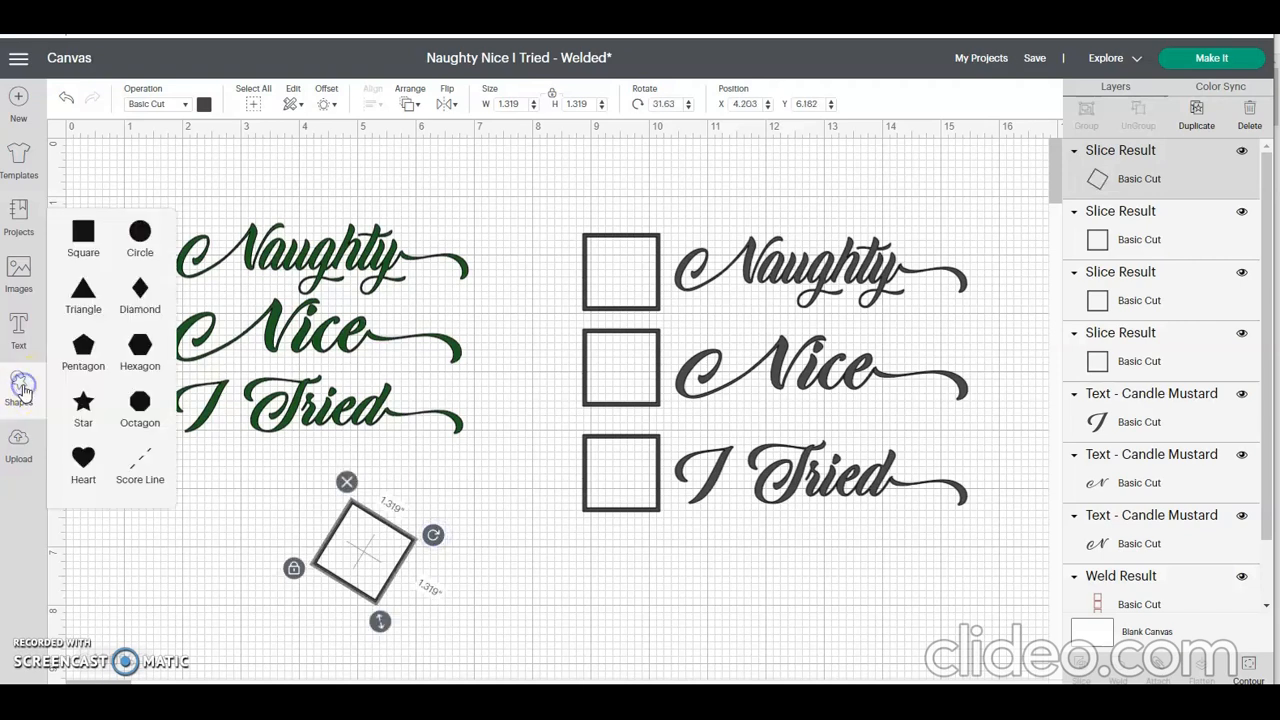
{"action": "left_click", "coordinate": [83, 285]}
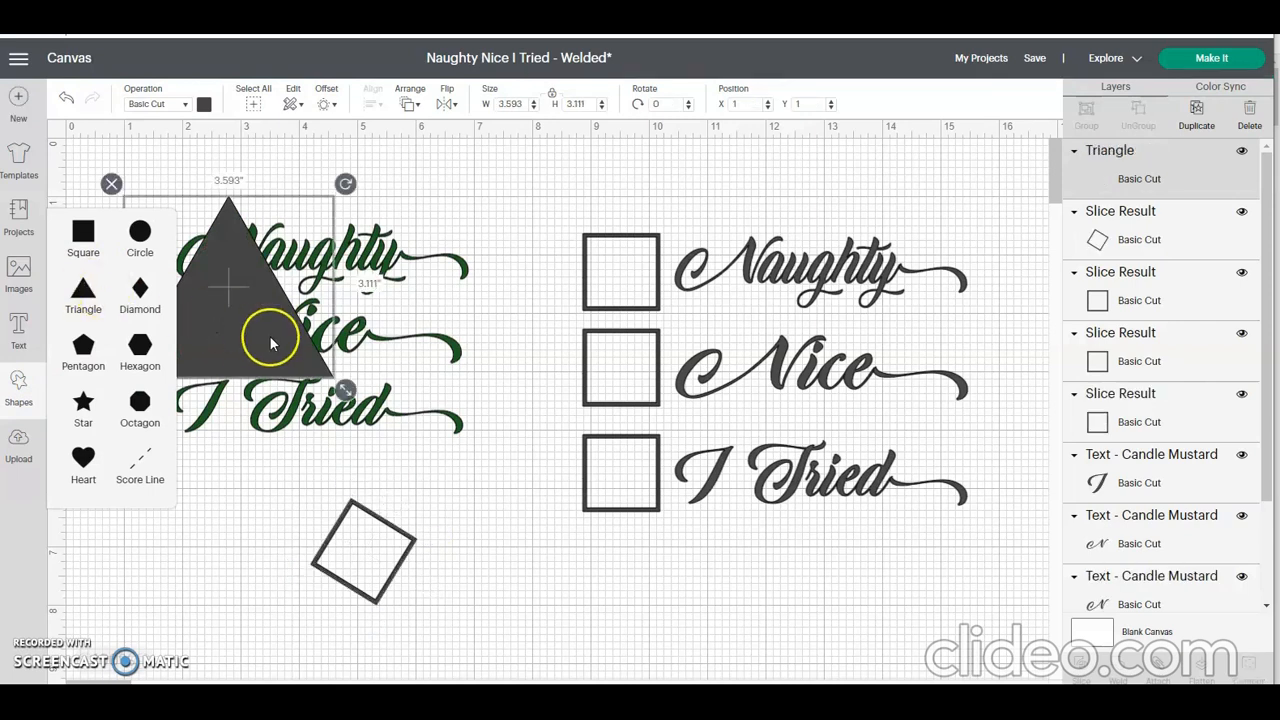
{"action": "left_click_drag", "start_coordinate": [345, 183], "coordinate": [275, 180]}
{"action": "left_click_drag", "start_coordinate": [266, 349], "coordinate": [370, 572]}
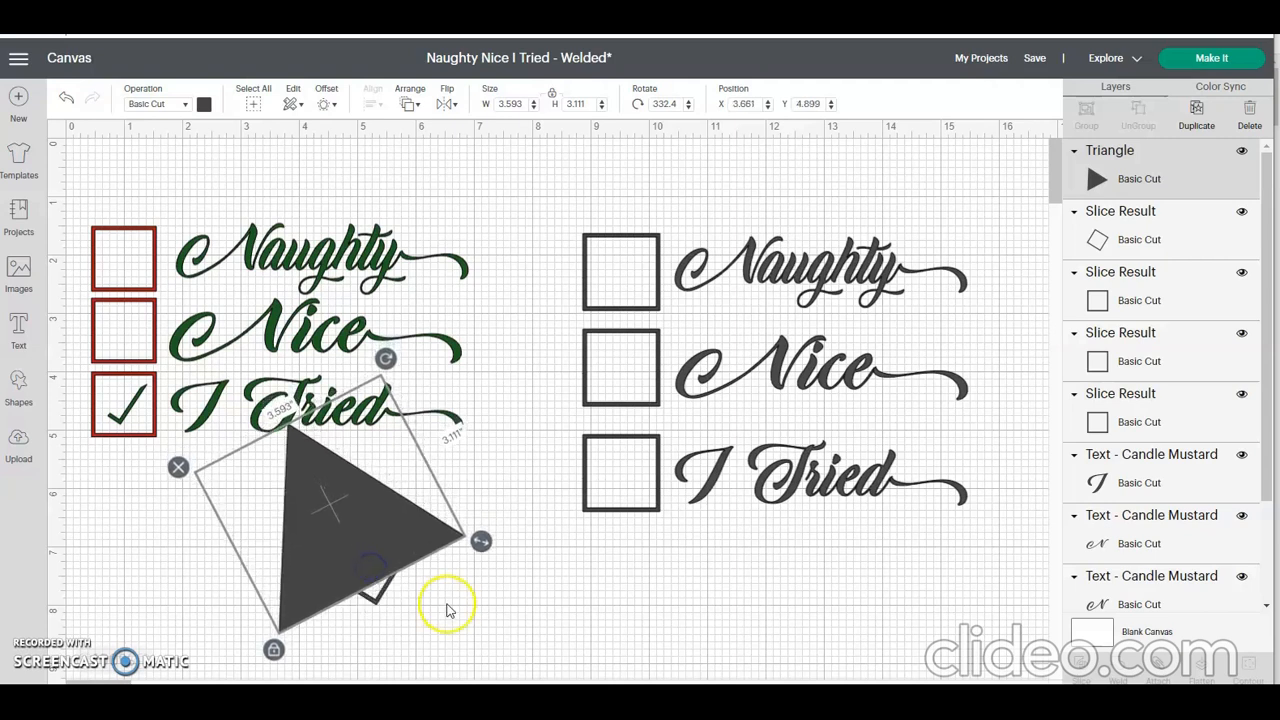
{"action": "left_click", "coordinate": [447, 606]}
{"action": "left_click", "coordinate": [389, 531]}
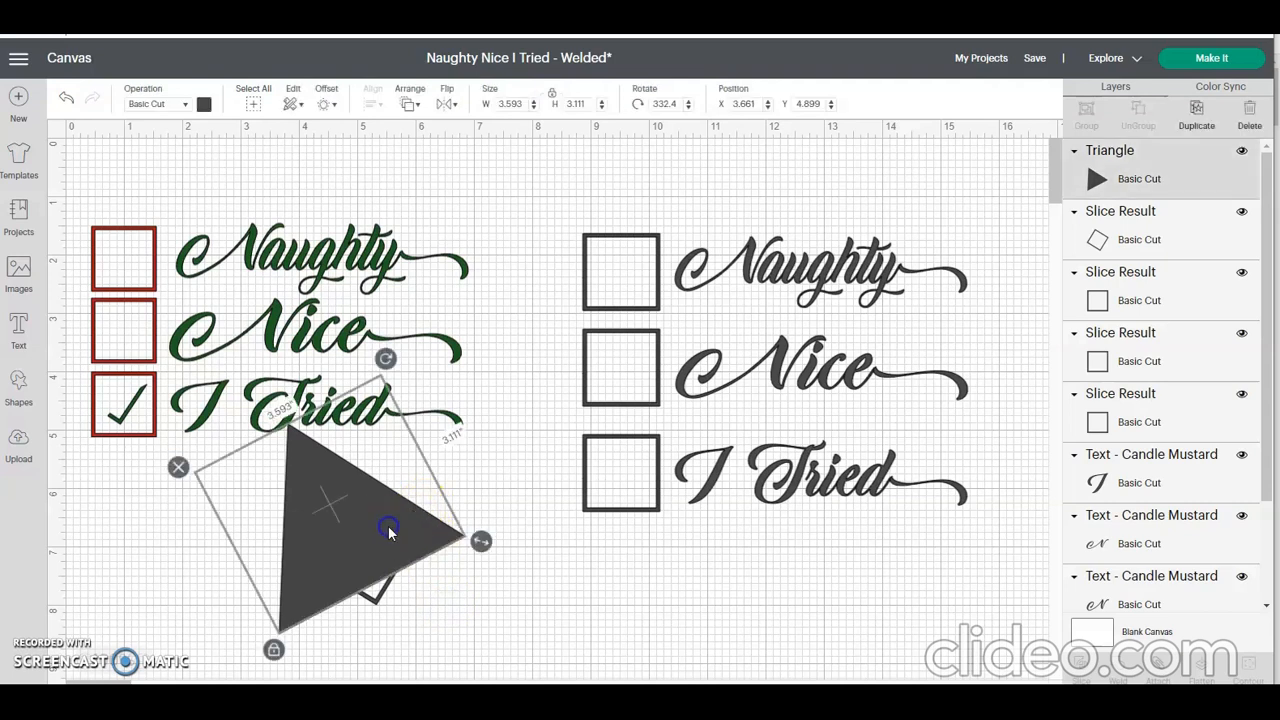
{"action": "left_click_drag", "start_coordinate": [386, 364], "coordinate": [345, 366]}
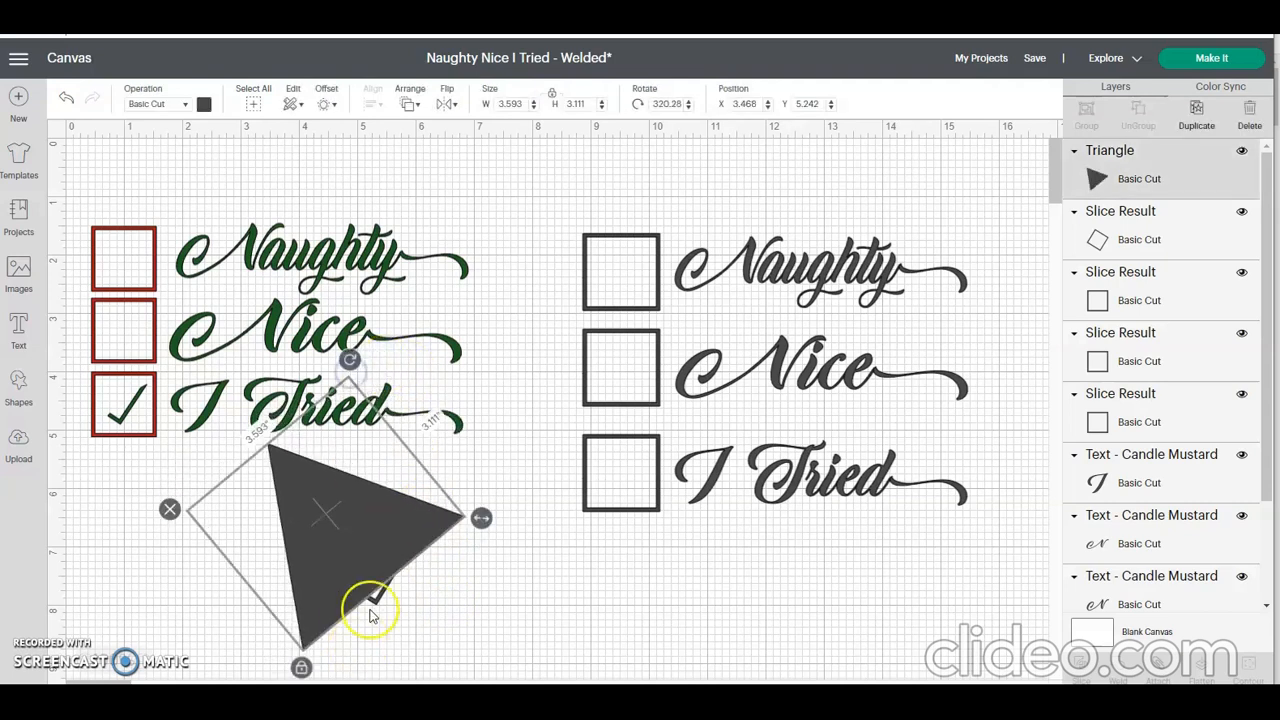
- Reposition the tilted box and the triangle so that only a check-mark-shaped lower corner of the box stays uncovered
{"action": "left_click_drag", "start_coordinate": [394, 600], "coordinate": [283, 628]}
{"action": "left_click", "coordinate": [398, 572]}
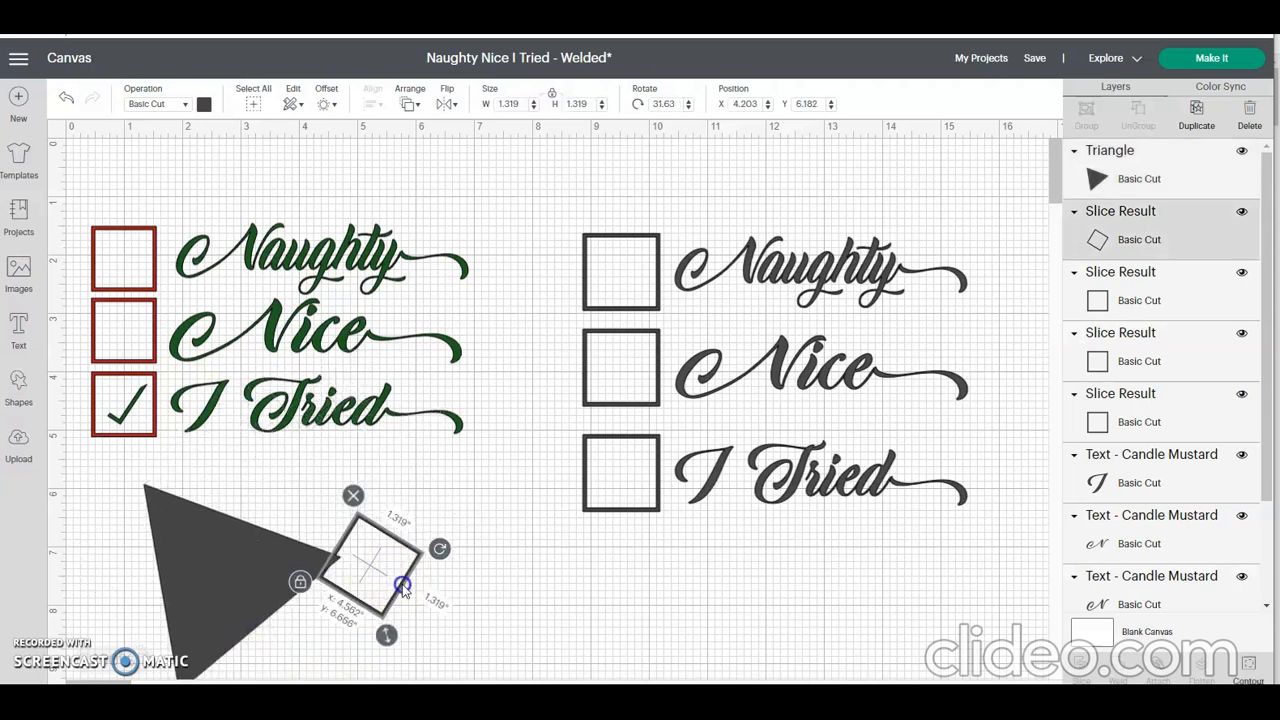
{"action": "left_click", "coordinate": [258, 604]}
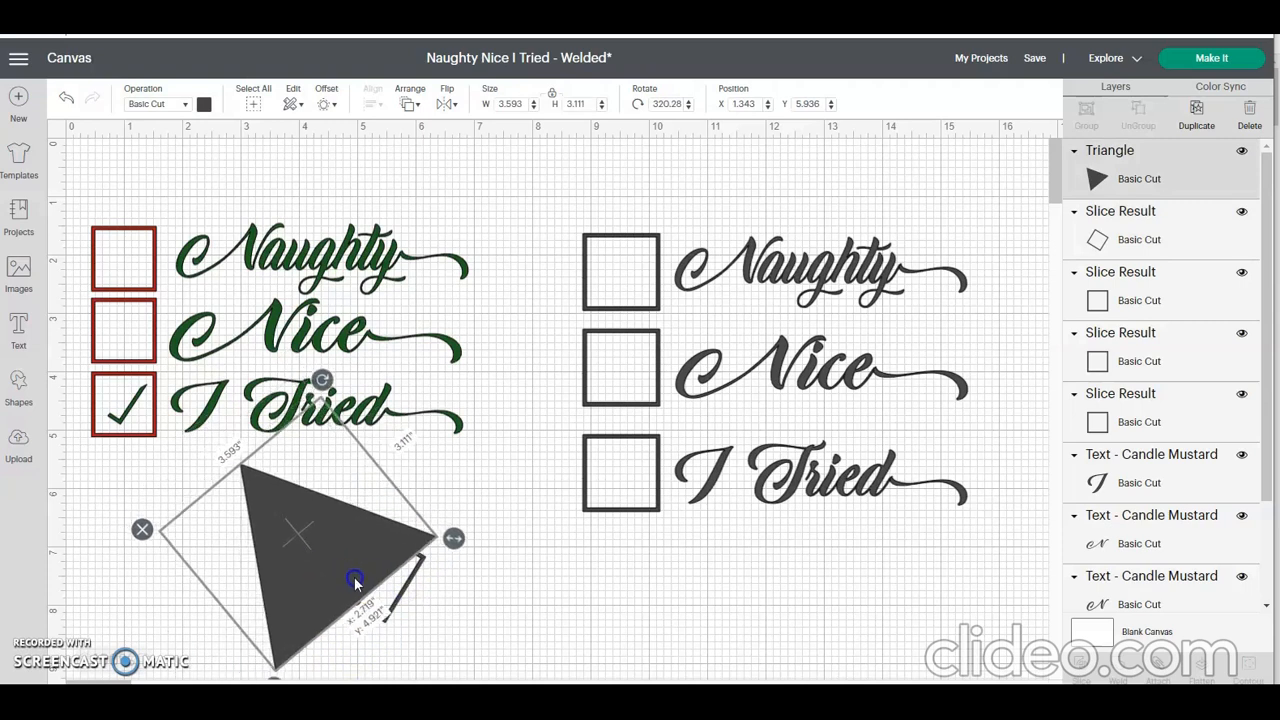
{"action": "left_click_drag", "start_coordinate": [358, 585], "coordinate": [364, 591]}
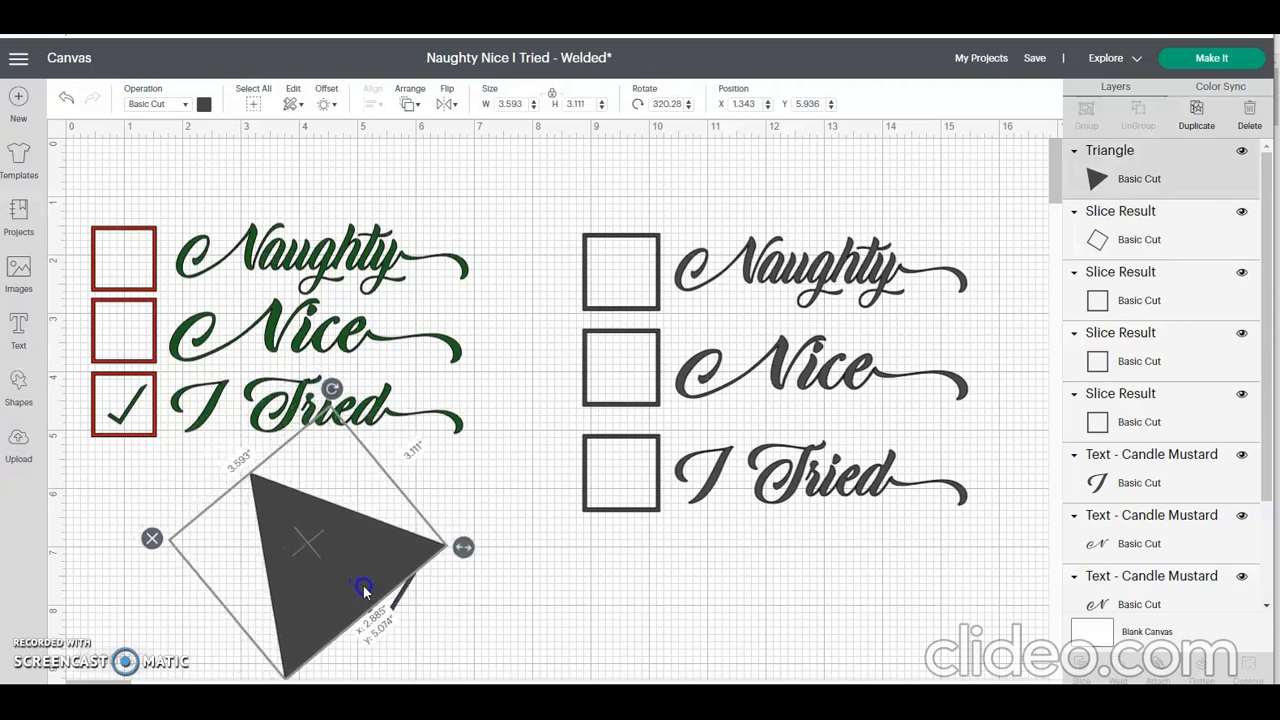
- Slice the tilted box with the triangle and delete the resulting triangle piece
{"action": "left_click_drag", "start_coordinate": [514, 611], "coordinate": [284, 575]}
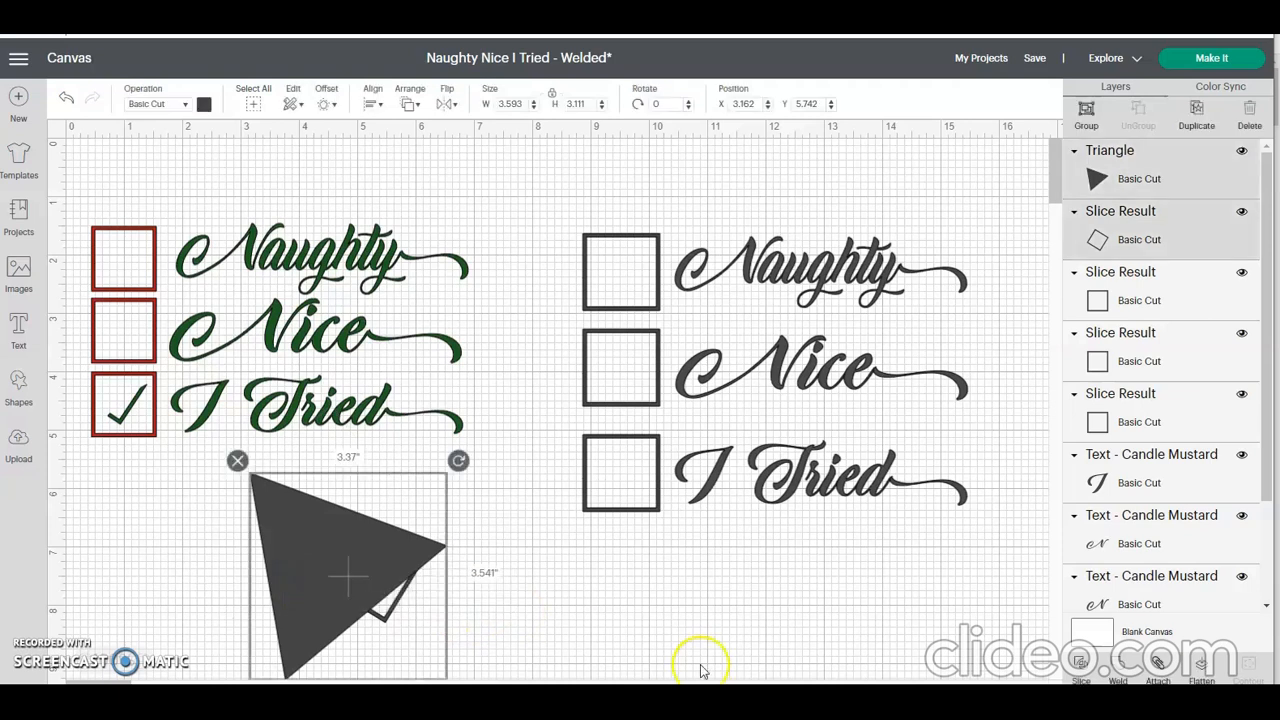
{"action": "left_click", "coordinate": [1082, 665]}
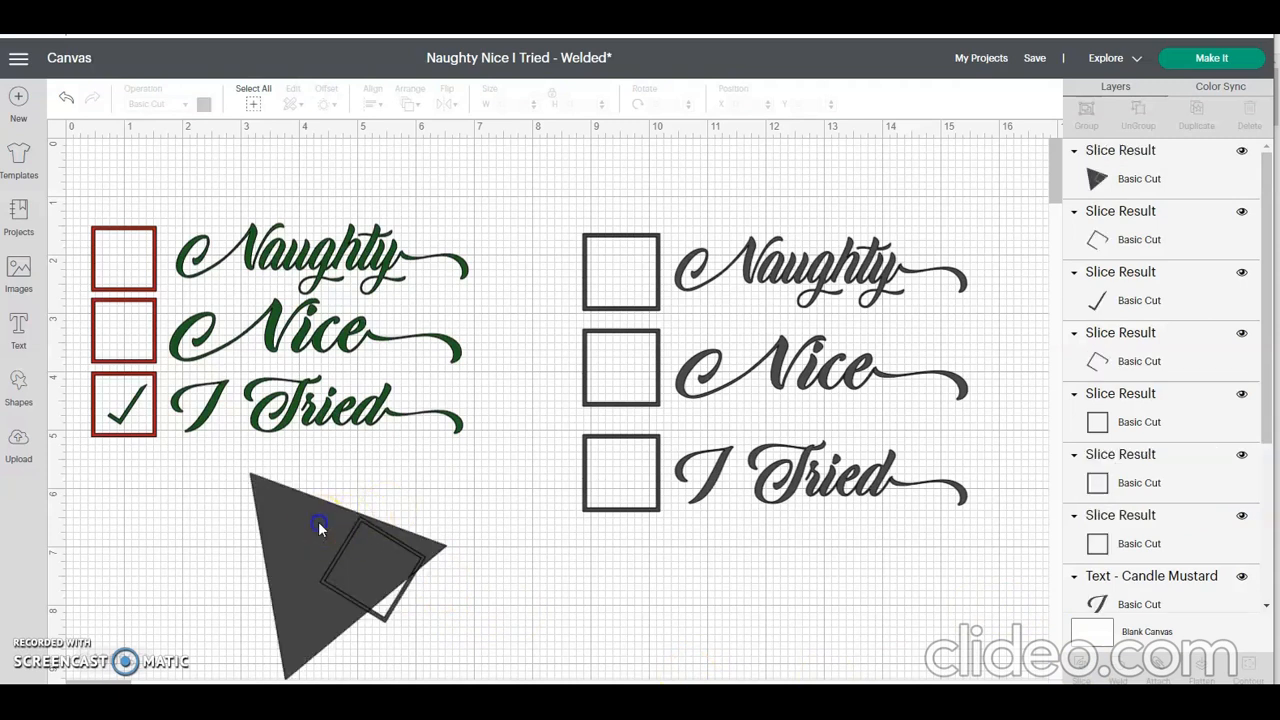
{"action": "left_click", "coordinate": [318, 521]}
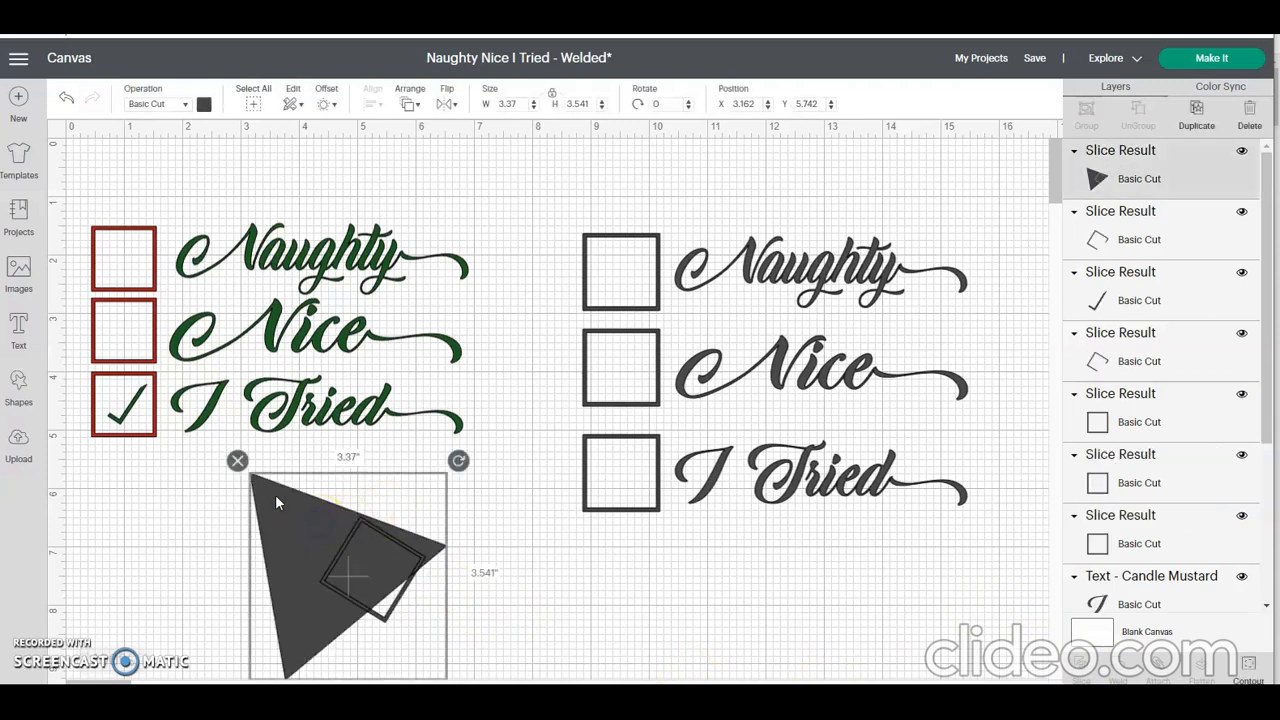
{"action": "left_click", "coordinate": [237, 459]}
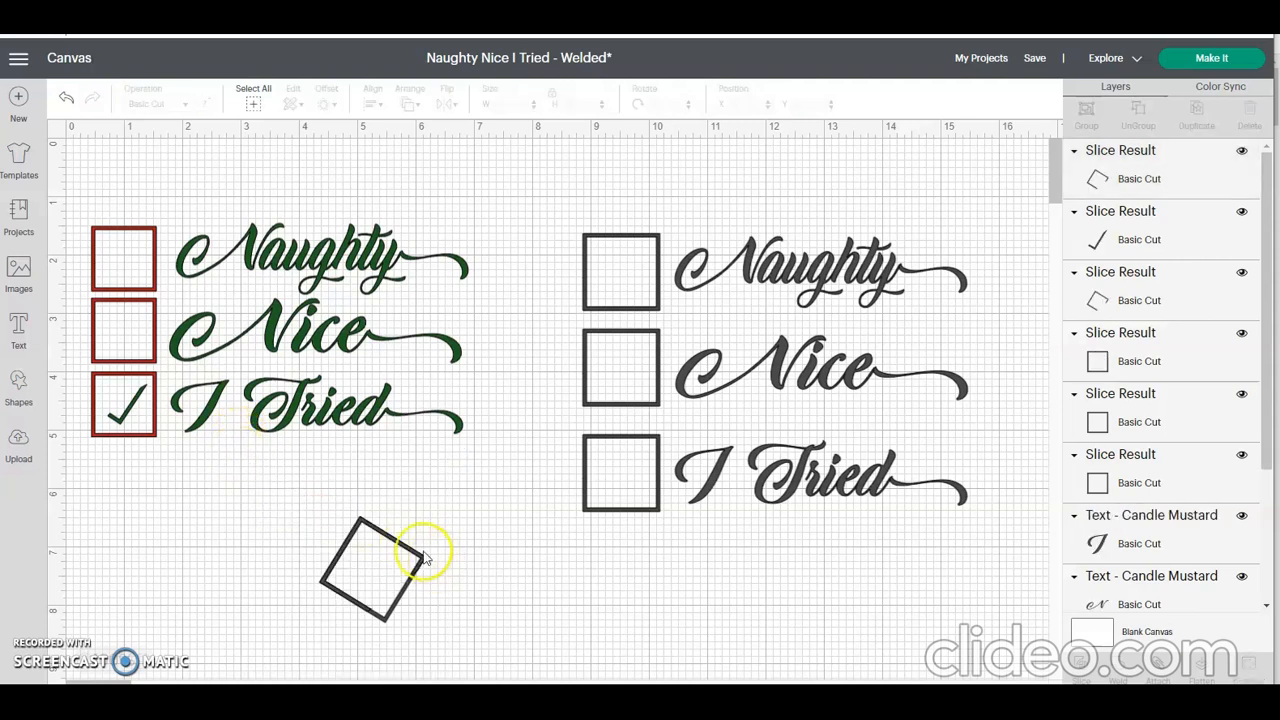
- Delete the two overlapping open-box pieces from the slice, keeping only the check mark
{"action": "left_click", "coordinate": [393, 545]}
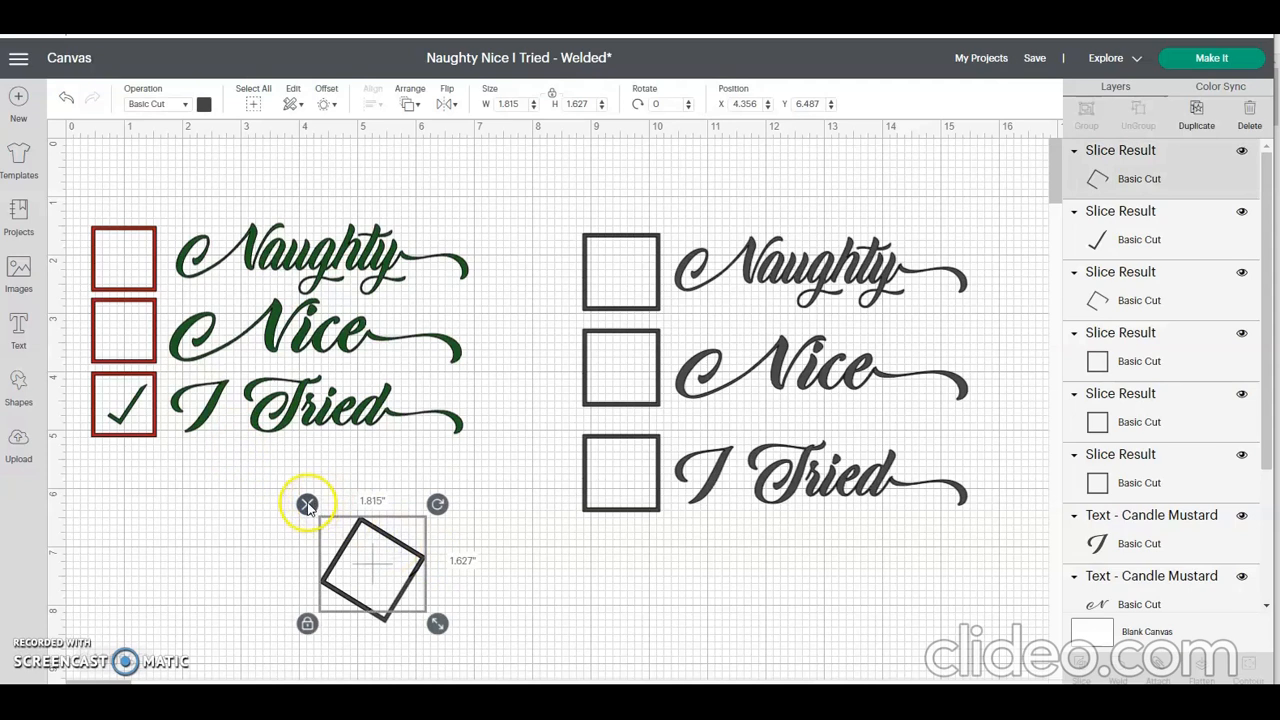
{"action": "left_click", "coordinate": [307, 504]}
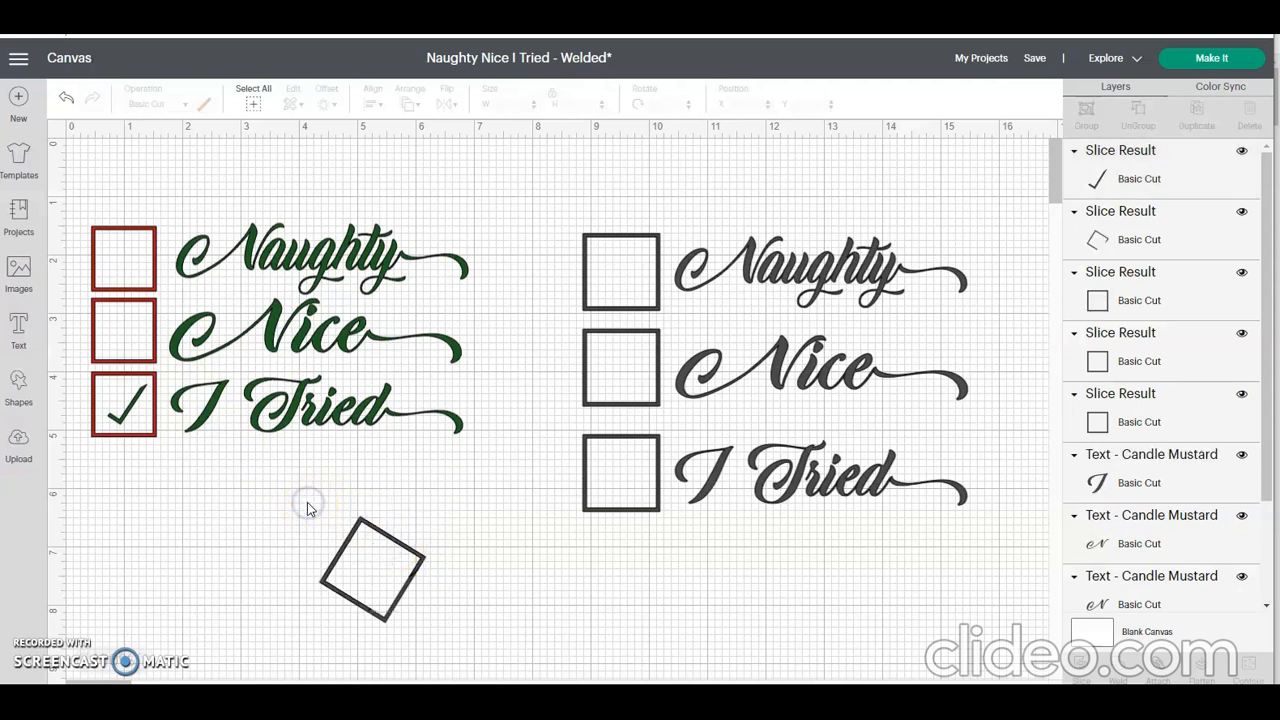
{"action": "left_click", "coordinate": [375, 537]}
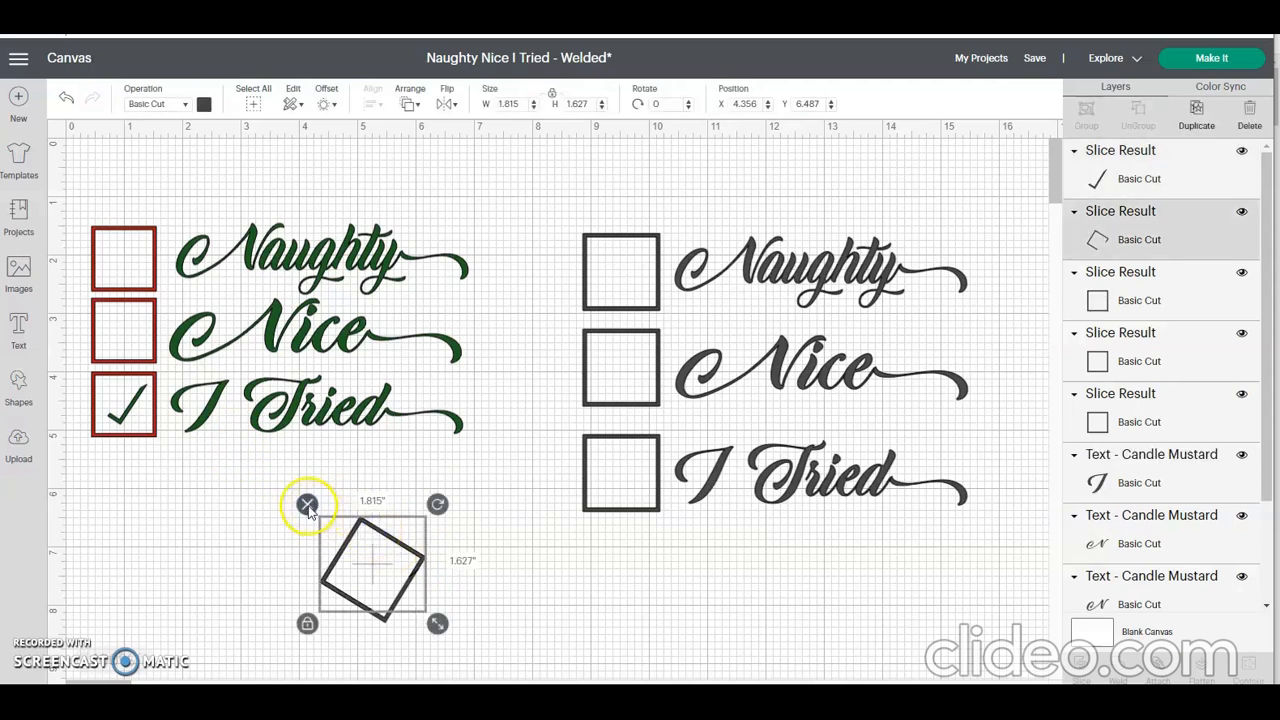
{"action": "left_click", "coordinate": [307, 504]}
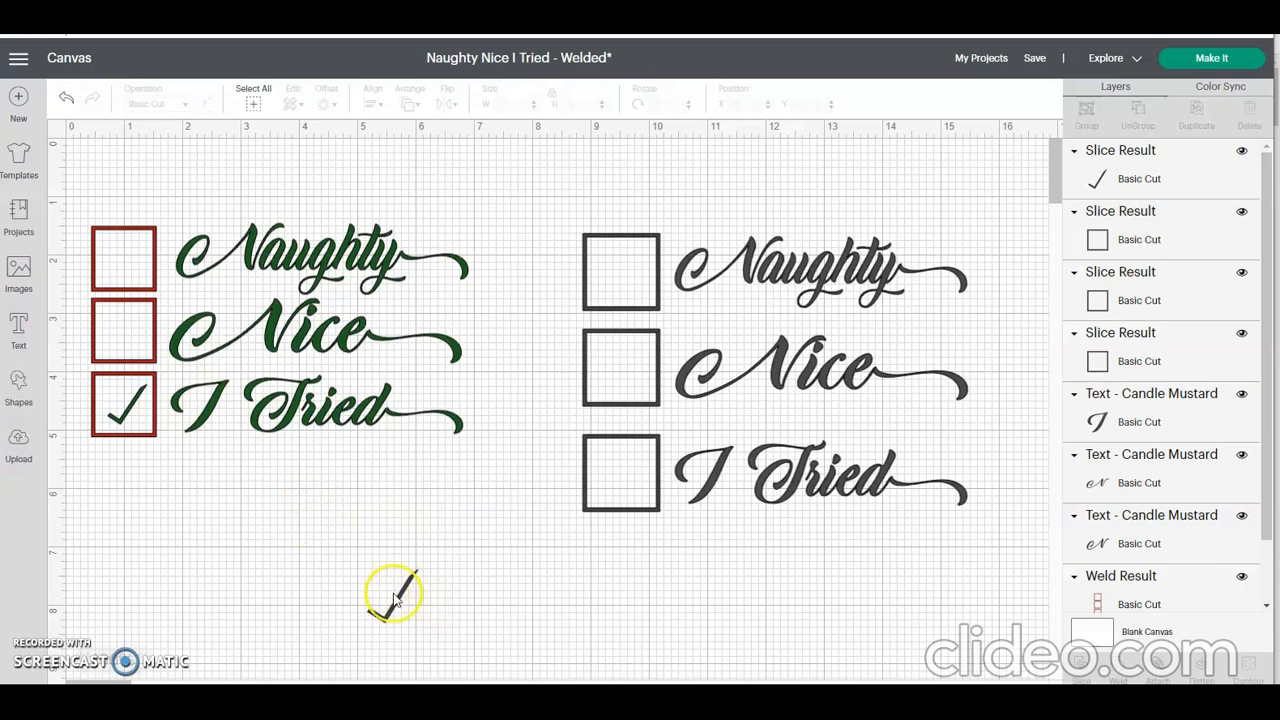
- Place the check mark inside the bottom box beside the dark grey "I Tried"
{"action": "left_click_drag", "start_coordinate": [395, 598], "coordinate": [458, 531]}
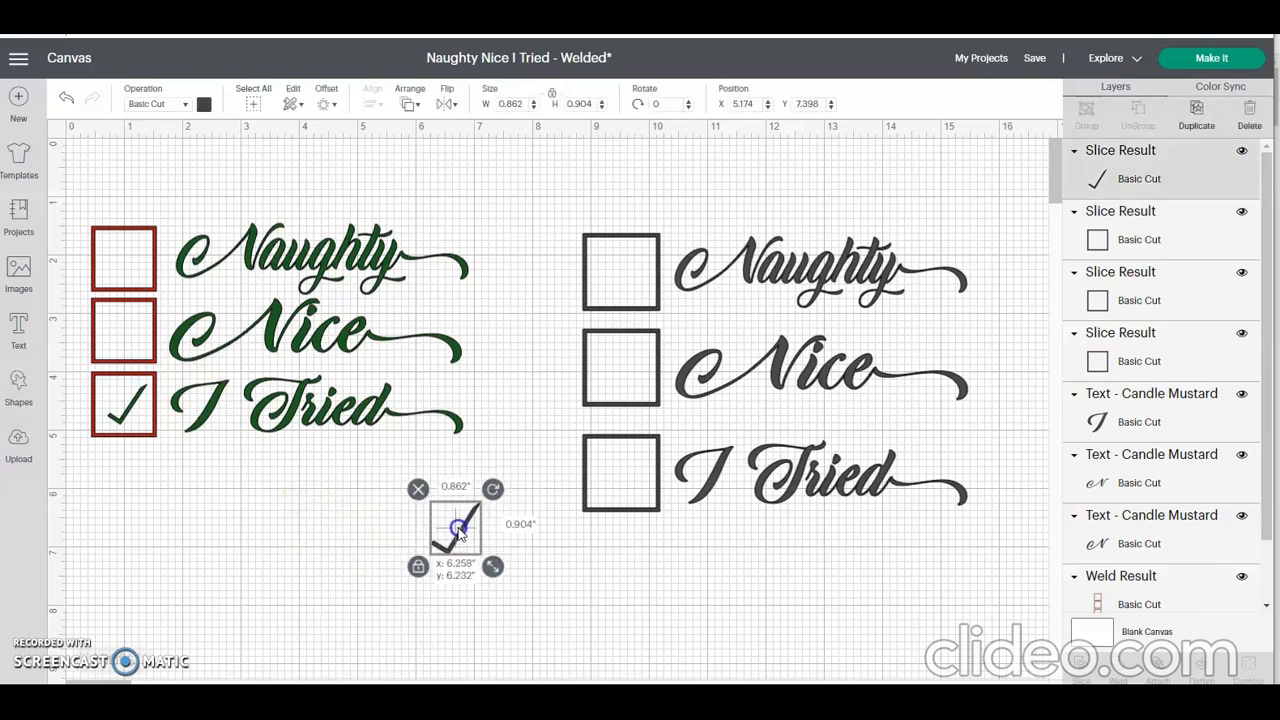
{"action": "left_click", "coordinate": [625, 655]}
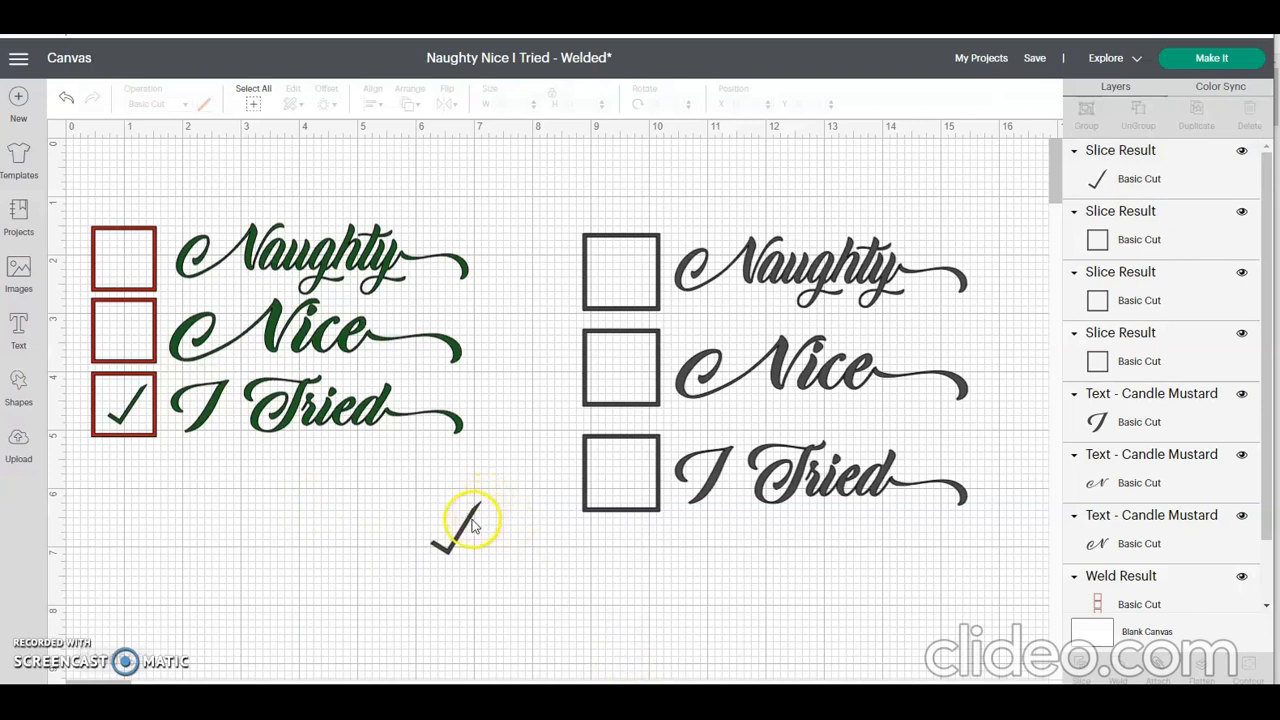
{"action": "left_click_drag", "start_coordinate": [465, 530], "coordinate": [626, 476]}
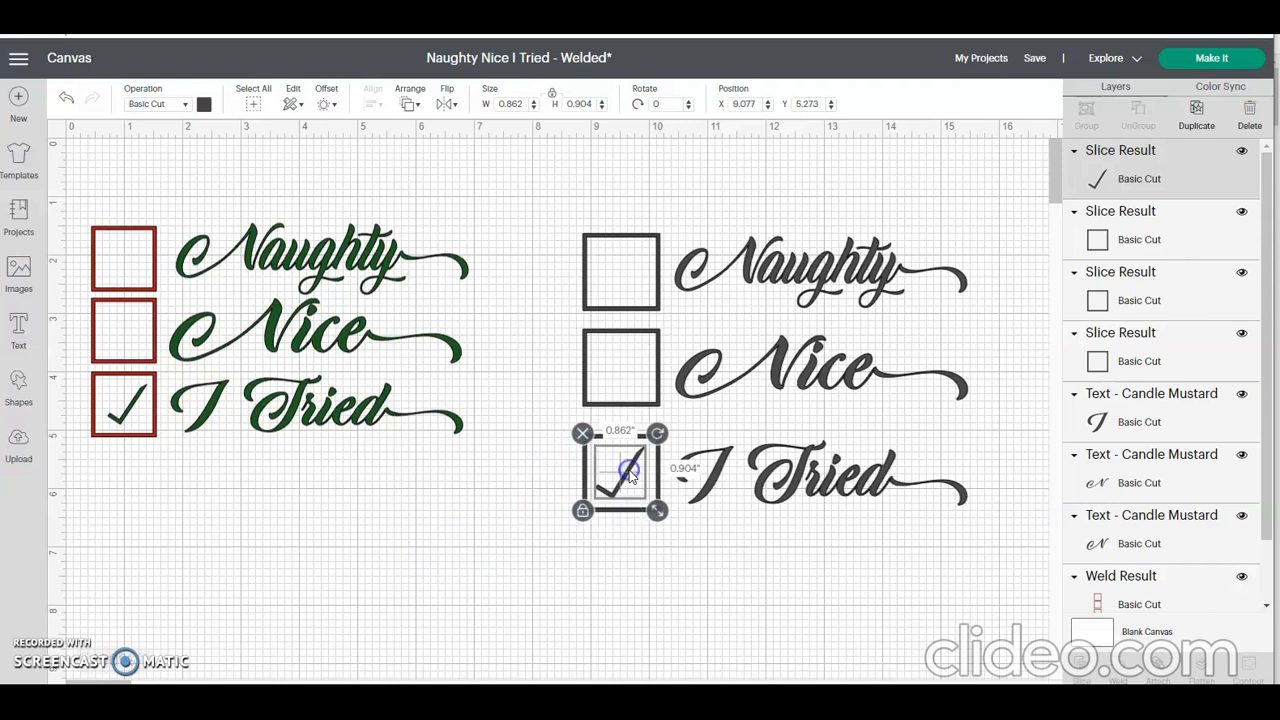
{"action": "left_click", "coordinate": [657, 591]}
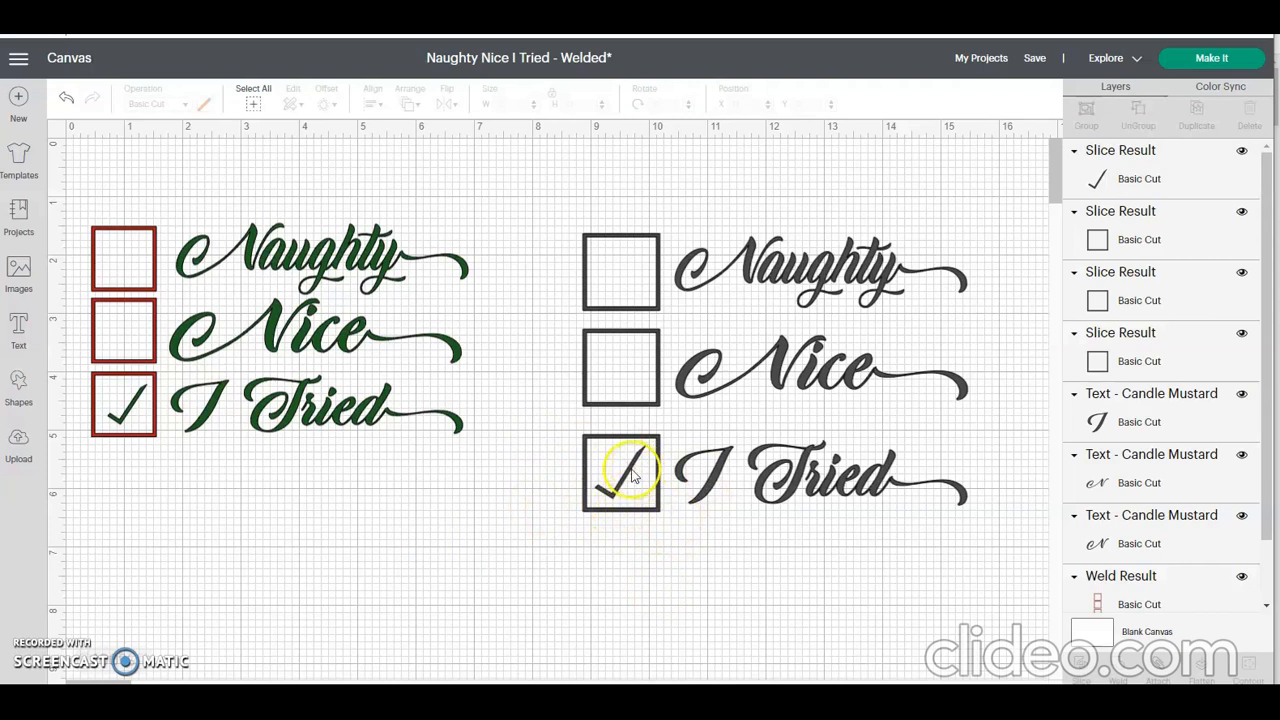
- Move the check mark out below "I Tried" and colour the three empty boxes dark green
{"action": "left_click_drag", "start_coordinate": [628, 476], "coordinate": [772, 552]}
{"action": "left_click_drag", "start_coordinate": [635, 563], "coordinate": [603, 223]}
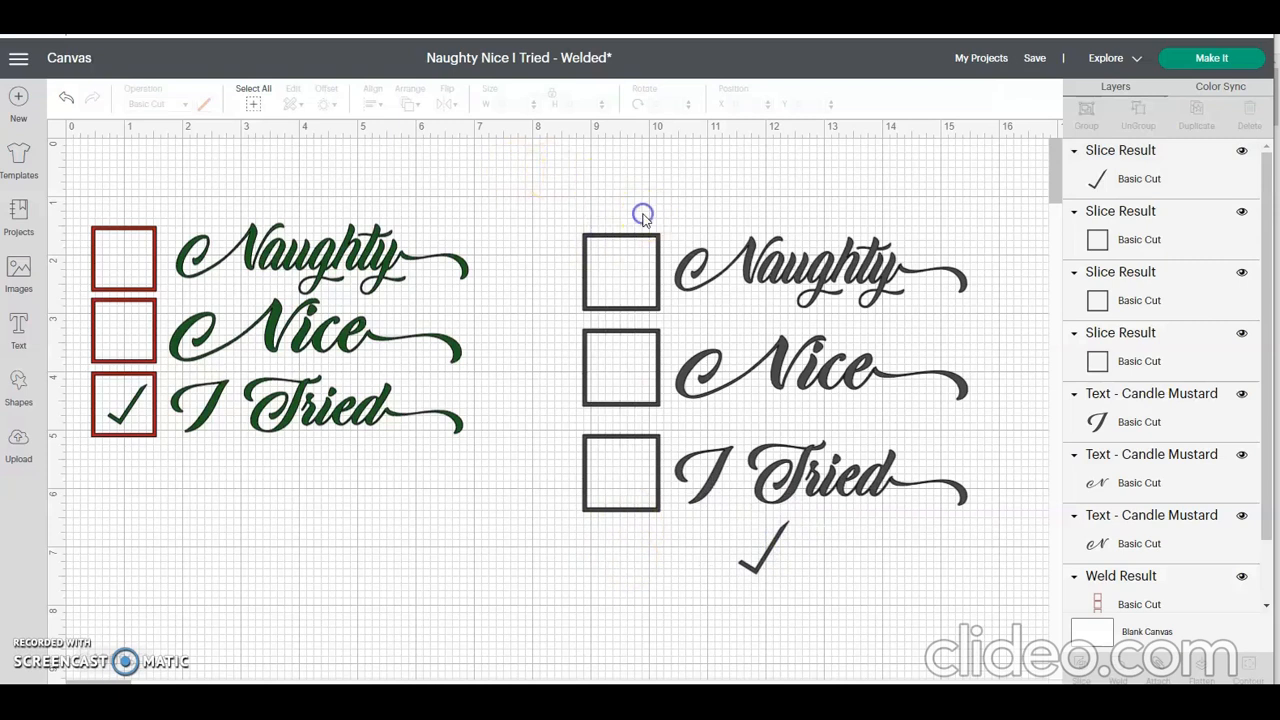
{"action": "left_click_drag", "start_coordinate": [565, 198], "coordinate": [671, 533]}
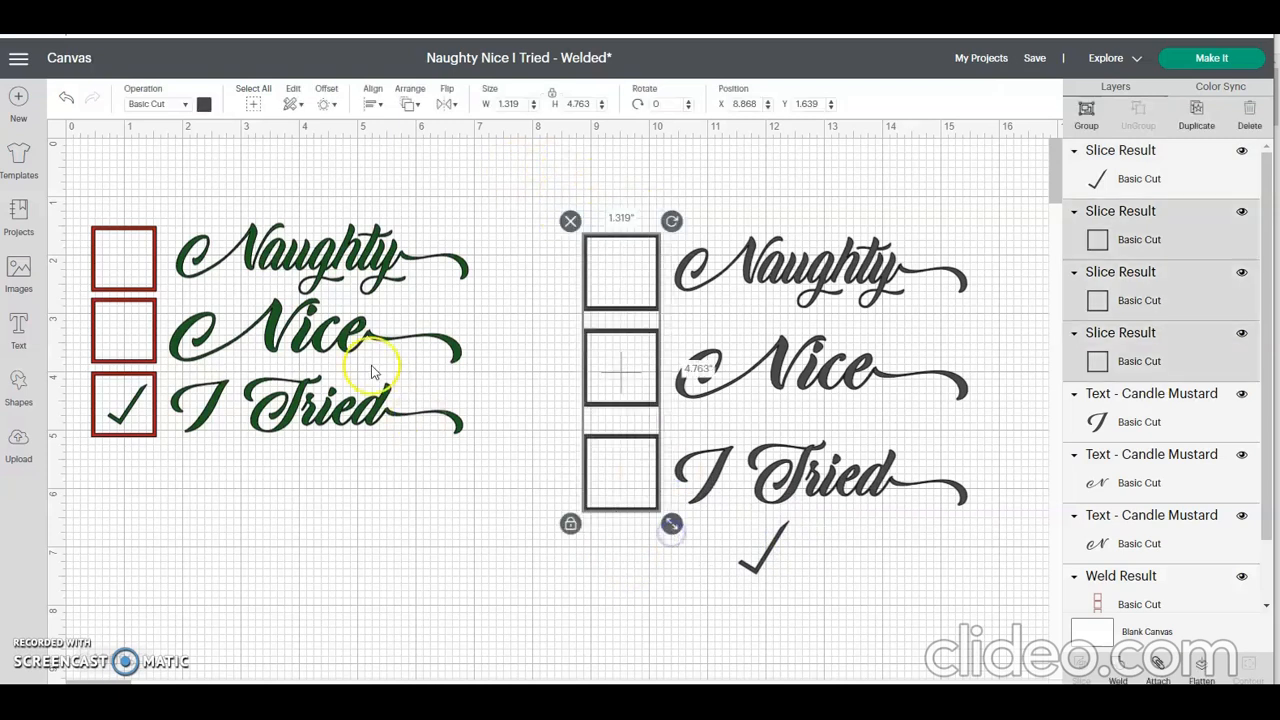
{"action": "left_click", "coordinate": [202, 106]}
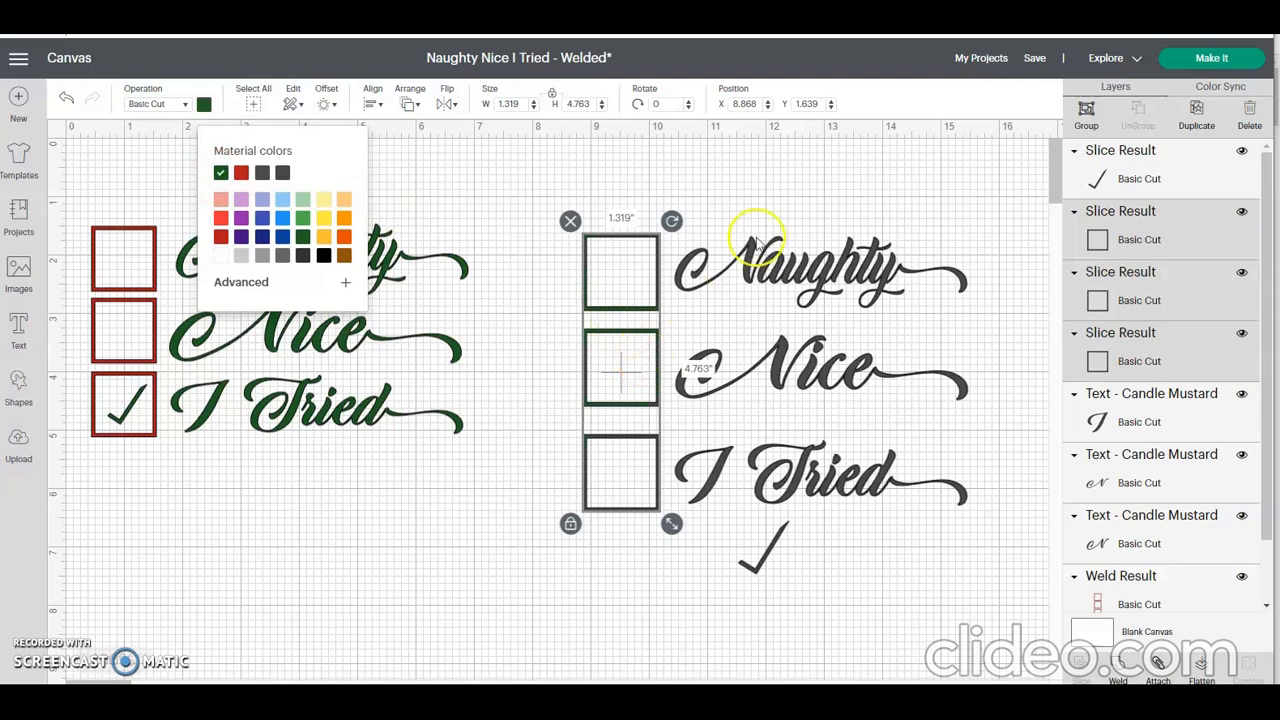
{"action": "left_click", "coordinate": [800, 225]}
- Colour the three dark grey words and the check mark red, and place the check mark in the box beside "Naughty"
{"action": "left_click_drag", "start_coordinate": [736, 218], "coordinate": [830, 632]}
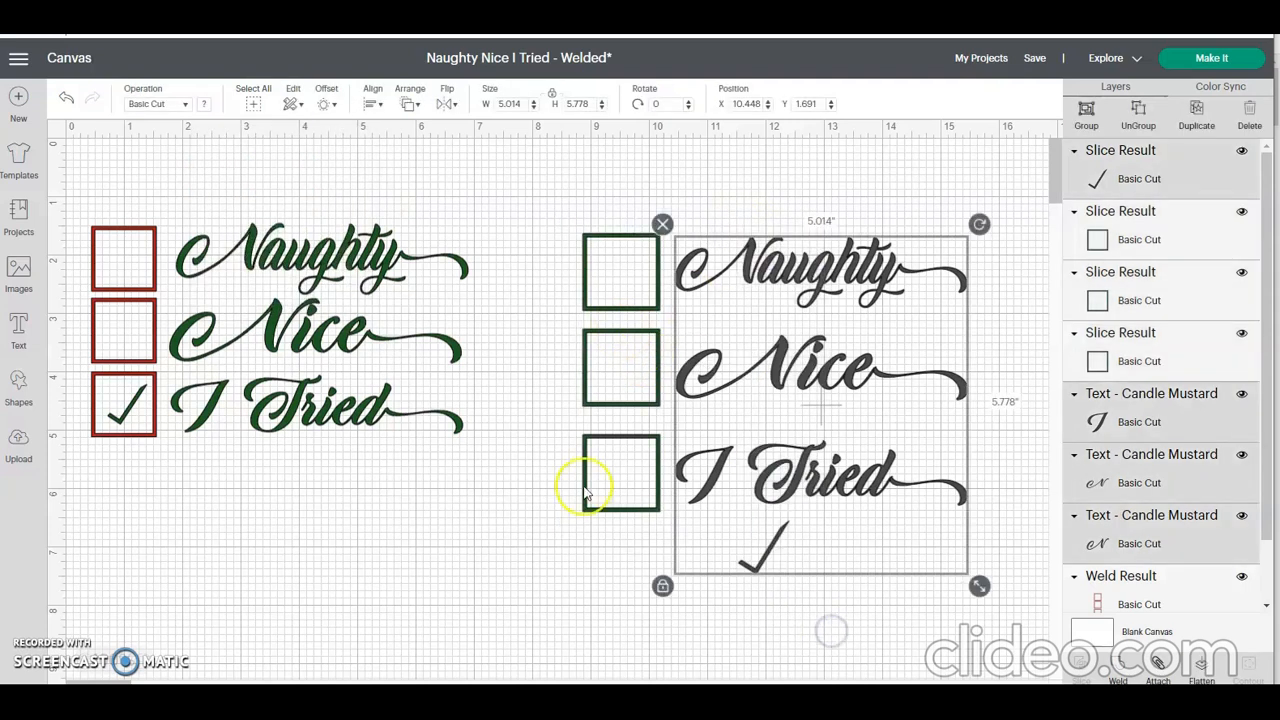
{"action": "left_click", "coordinate": [203, 108]}
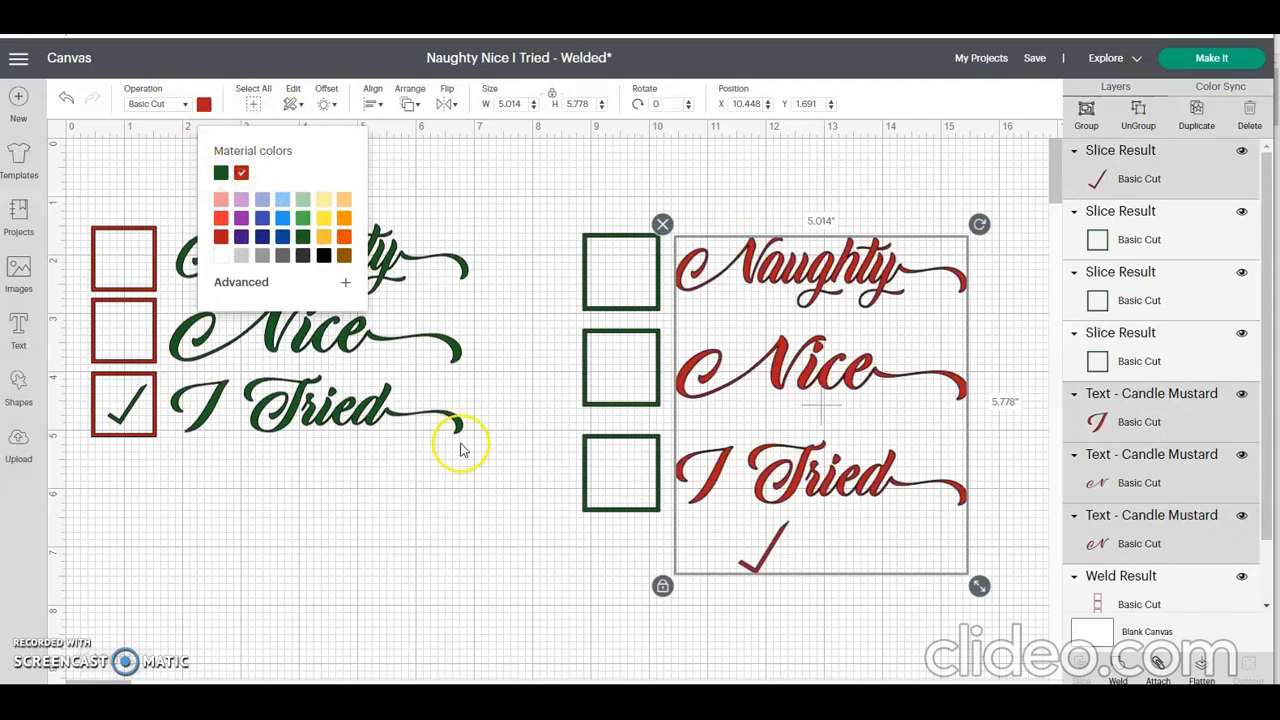
{"action": "left_click", "coordinate": [556, 560]}
{"action": "left_click_drag", "start_coordinate": [757, 545], "coordinate": [621, 263]}
{"action": "left_click", "coordinate": [505, 296]}
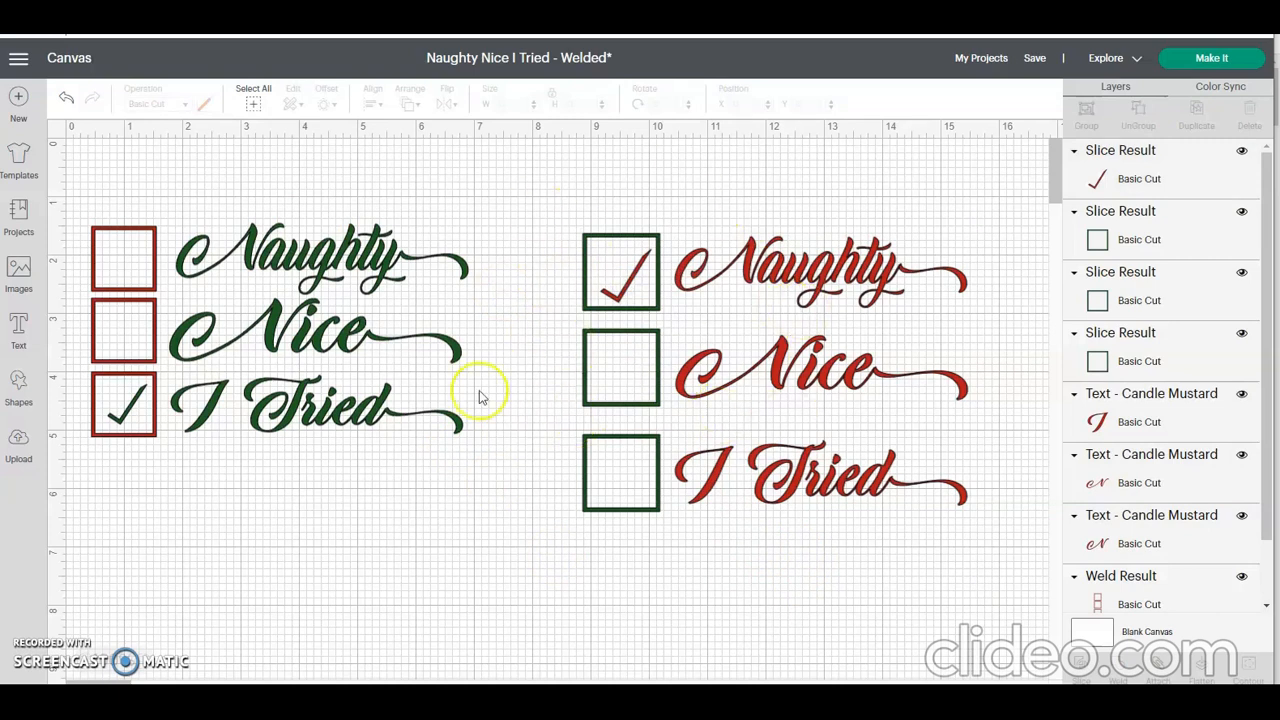
- Move the entire red-word checklist closer to the green-word design and scale it proportionally to about 5.54 inches wide
{"action": "left_click_drag", "start_coordinate": [924, 549], "coordinate": [567, 170]}
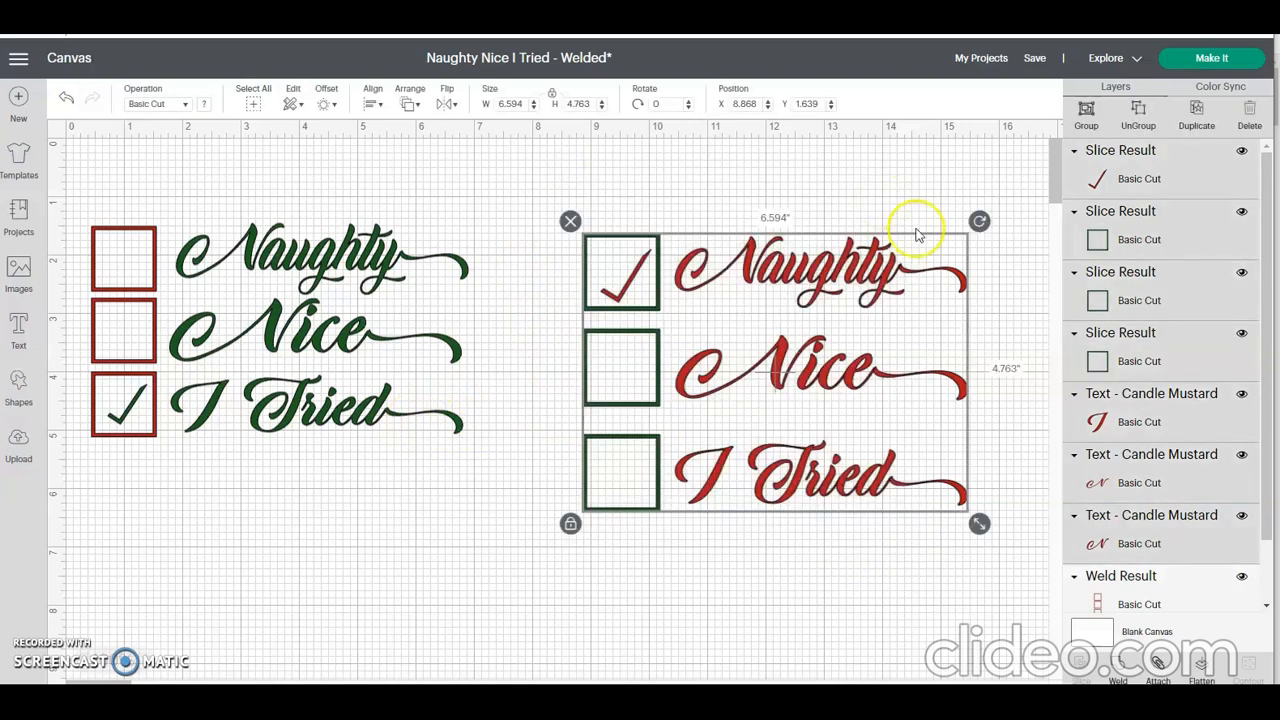
{"action": "left_click_drag", "start_coordinate": [914, 458], "coordinate": [842, 413]}
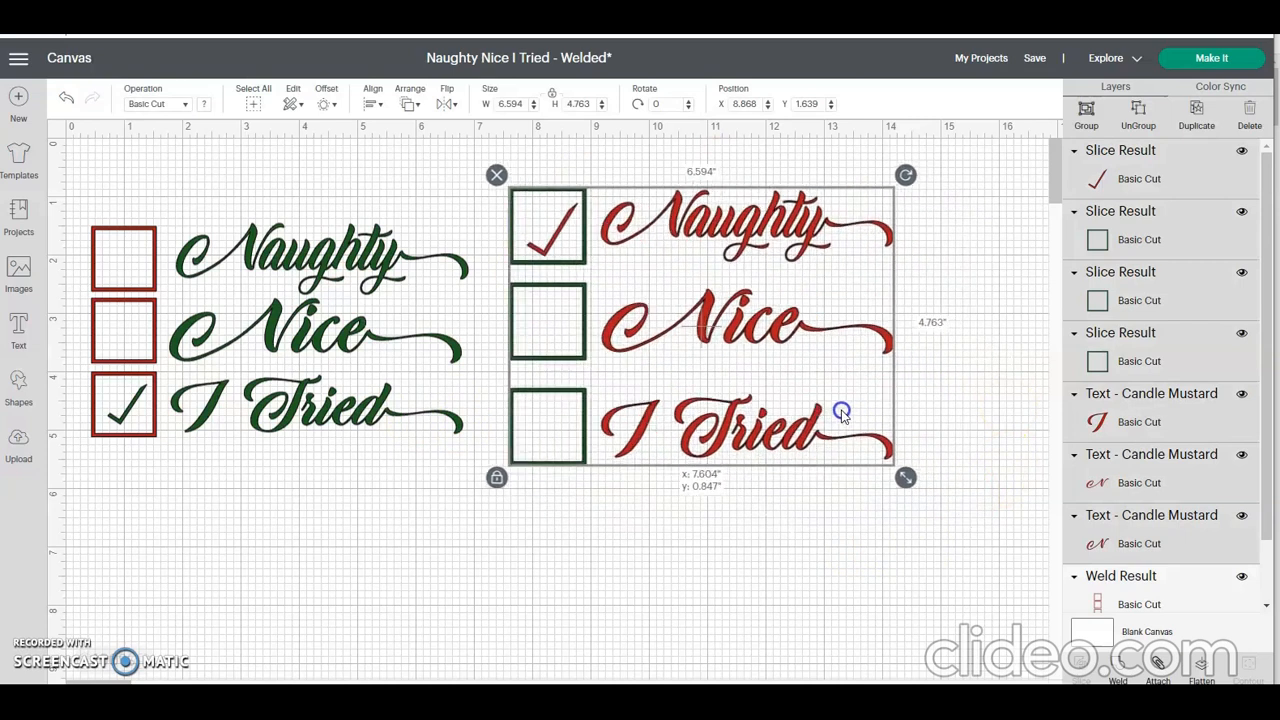
{"action": "left_click", "coordinate": [838, 487]}
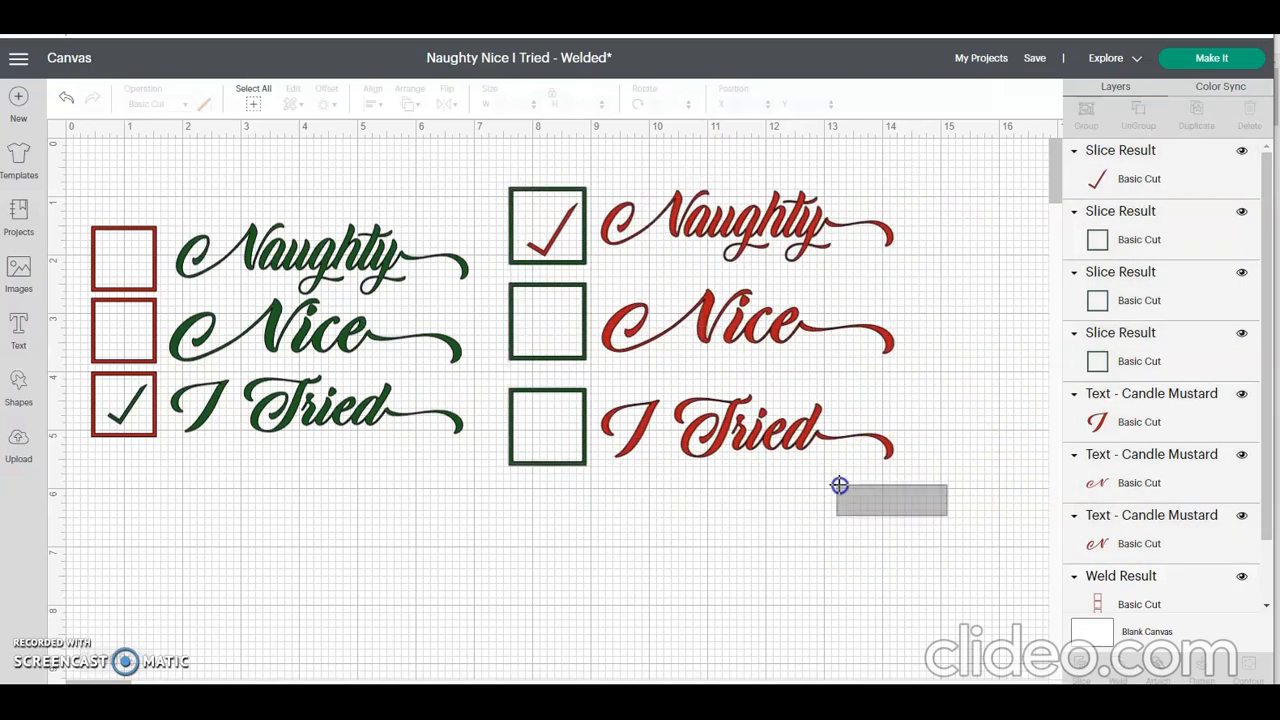
{"action": "left_click_drag", "start_coordinate": [909, 489], "coordinate": [517, 189]}
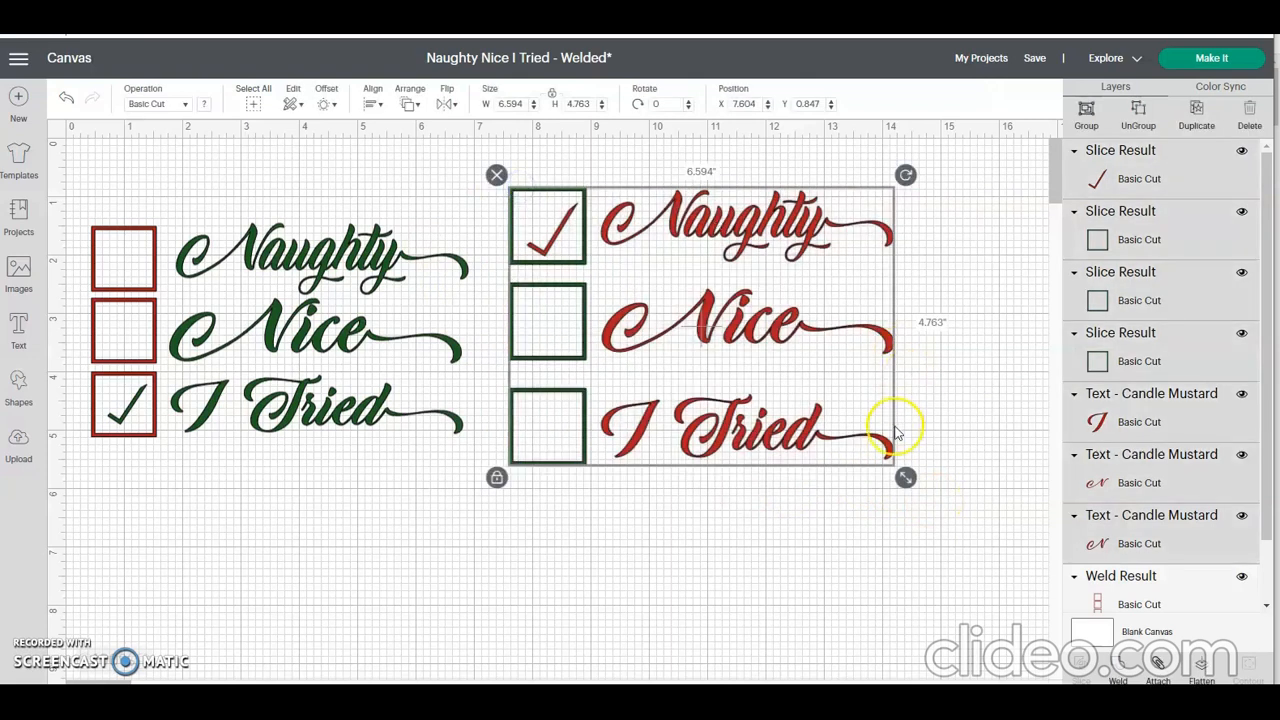
{"action": "left_click_drag", "start_coordinate": [904, 477], "coordinate": [846, 423]}
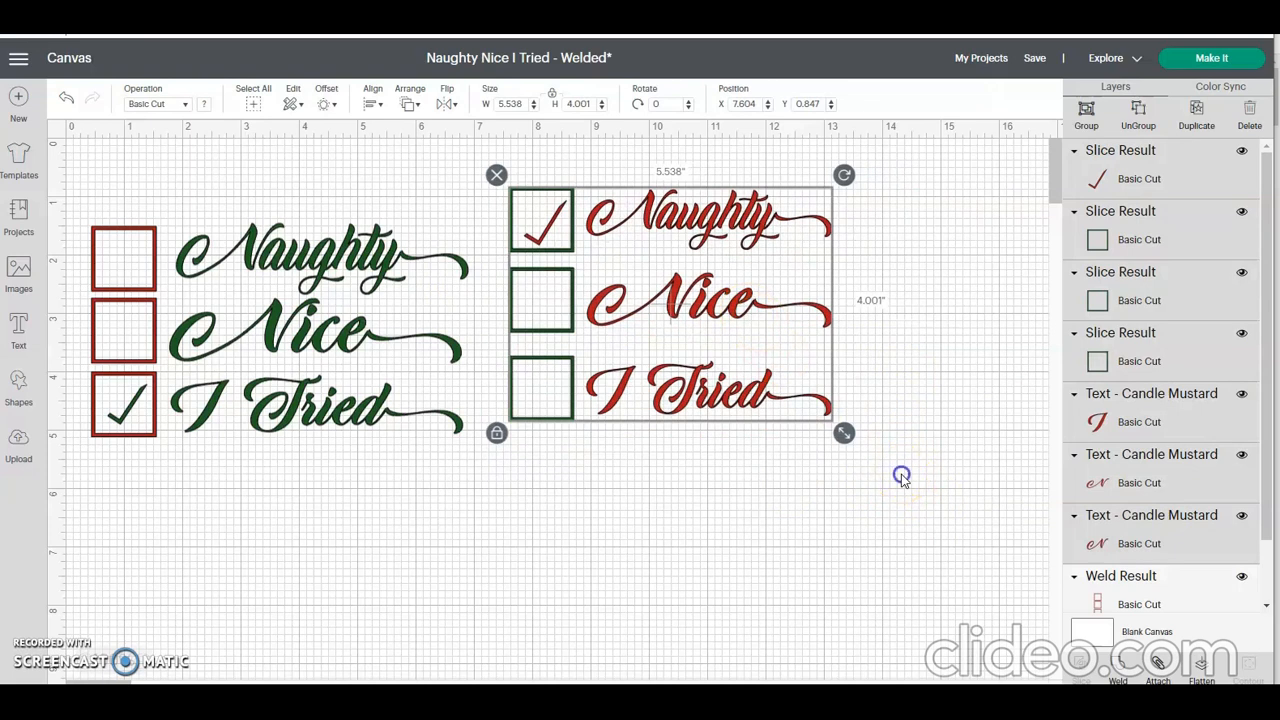
{"action": "left_click", "coordinate": [901, 477]}
- Set the width of the entire red-word checklist to 2.5 inches and shift it to about X 8.0, Y 1.78
{"action": "left_click_drag", "start_coordinate": [881, 468], "coordinate": [503, 162]}
{"action": "left_click_drag", "start_coordinate": [629, 234], "coordinate": [671, 258]}
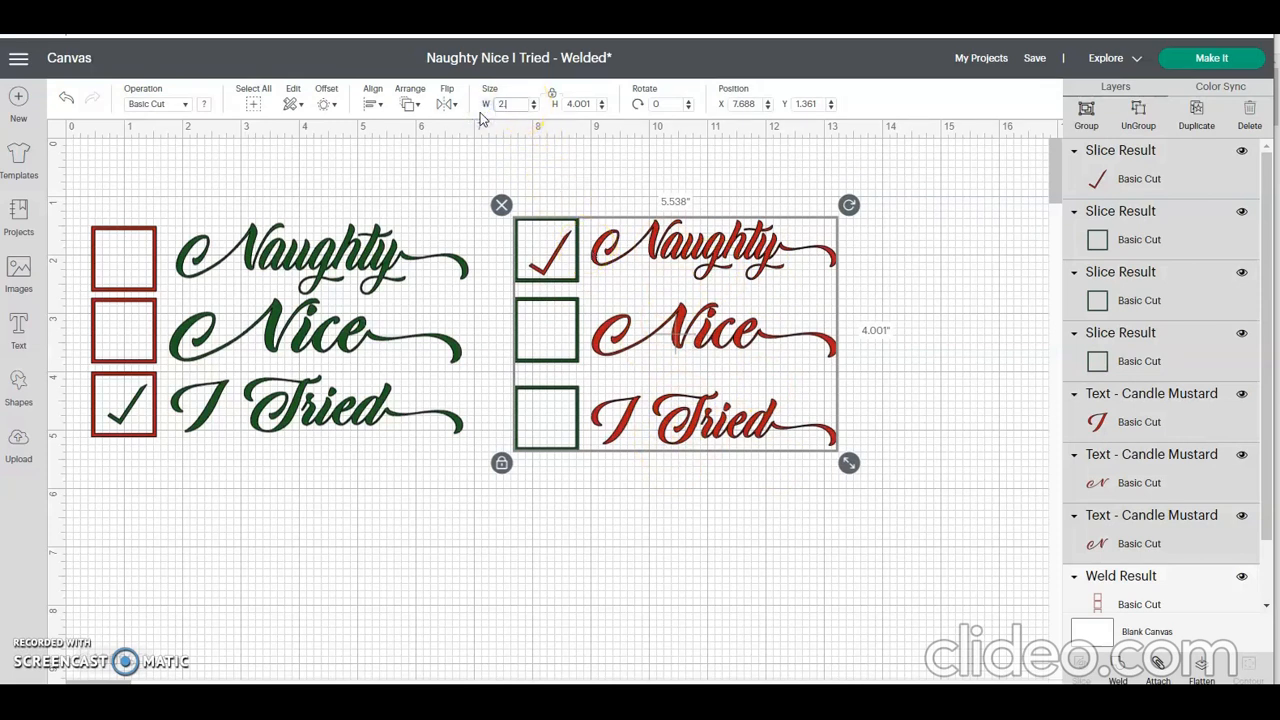
{"action": "key", "text": "Return"}
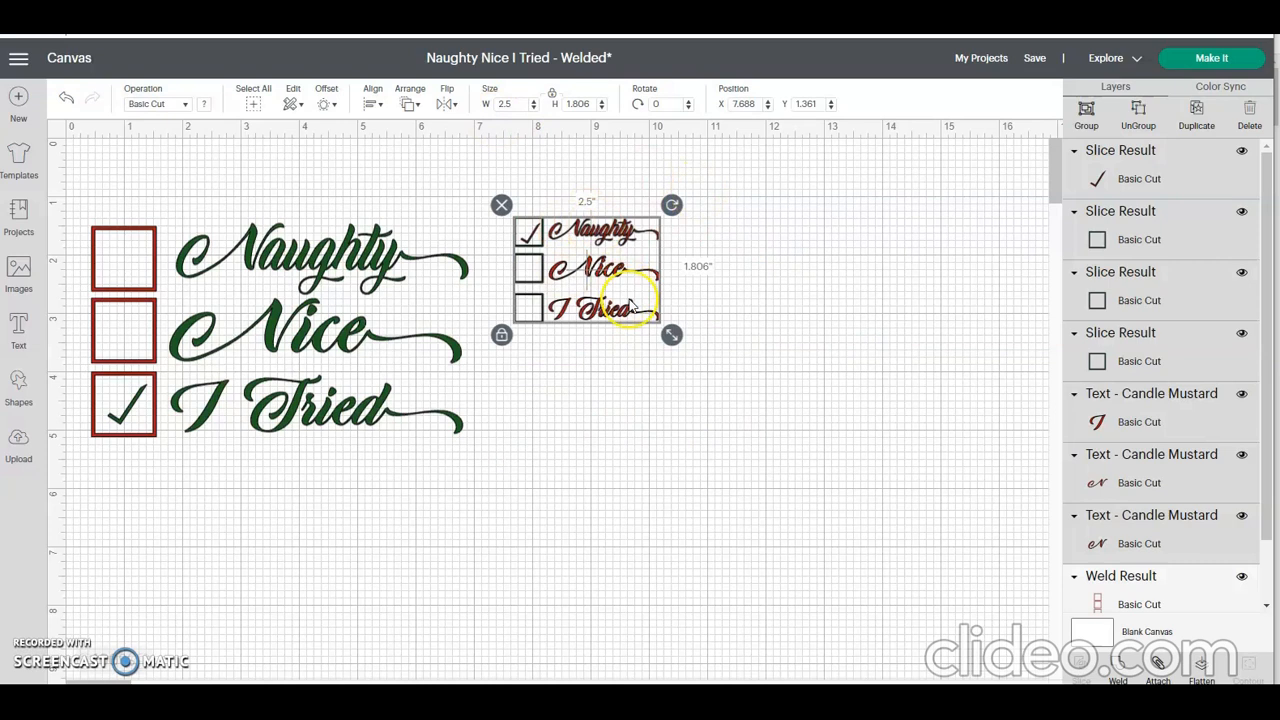
{"action": "left_click_drag", "start_coordinate": [631, 305], "coordinate": [650, 329]}
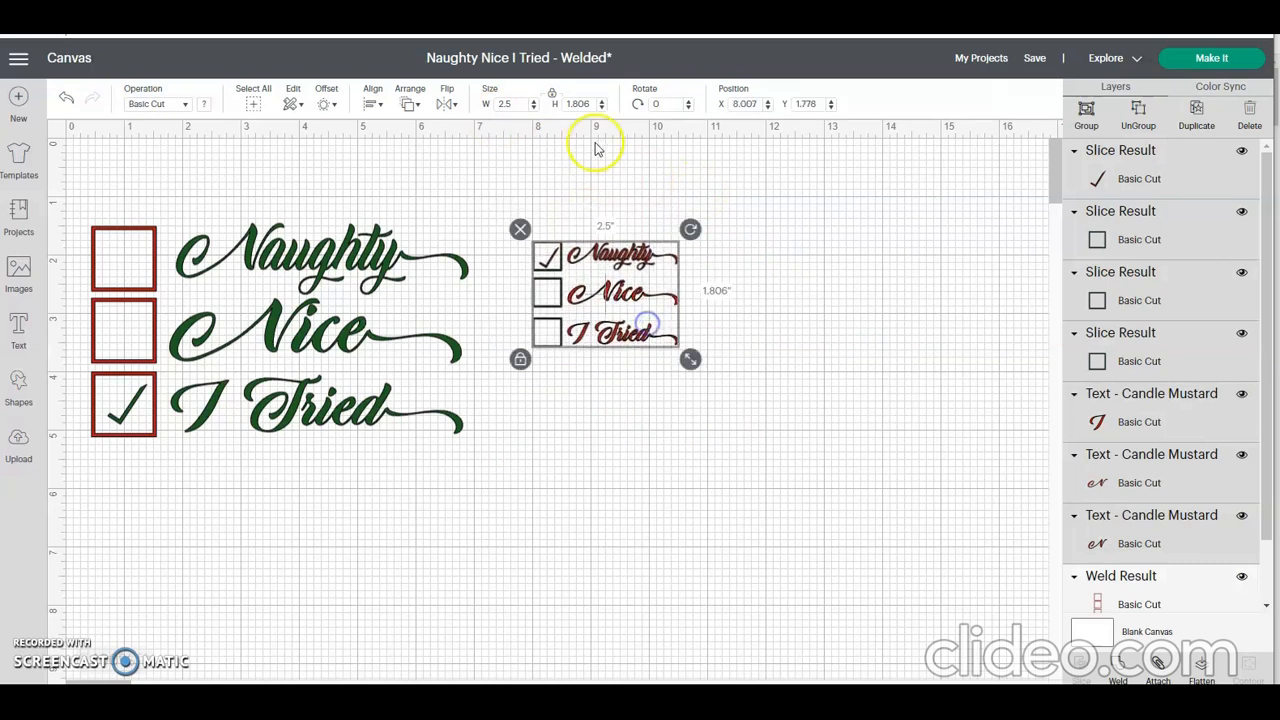
- Unlock the proportions of the red-word checklist, set its height to 2.5 inches and deselect it
{"action": "left_click", "coordinate": [551, 95]}
{"action": "left_click", "coordinate": [582, 104]}
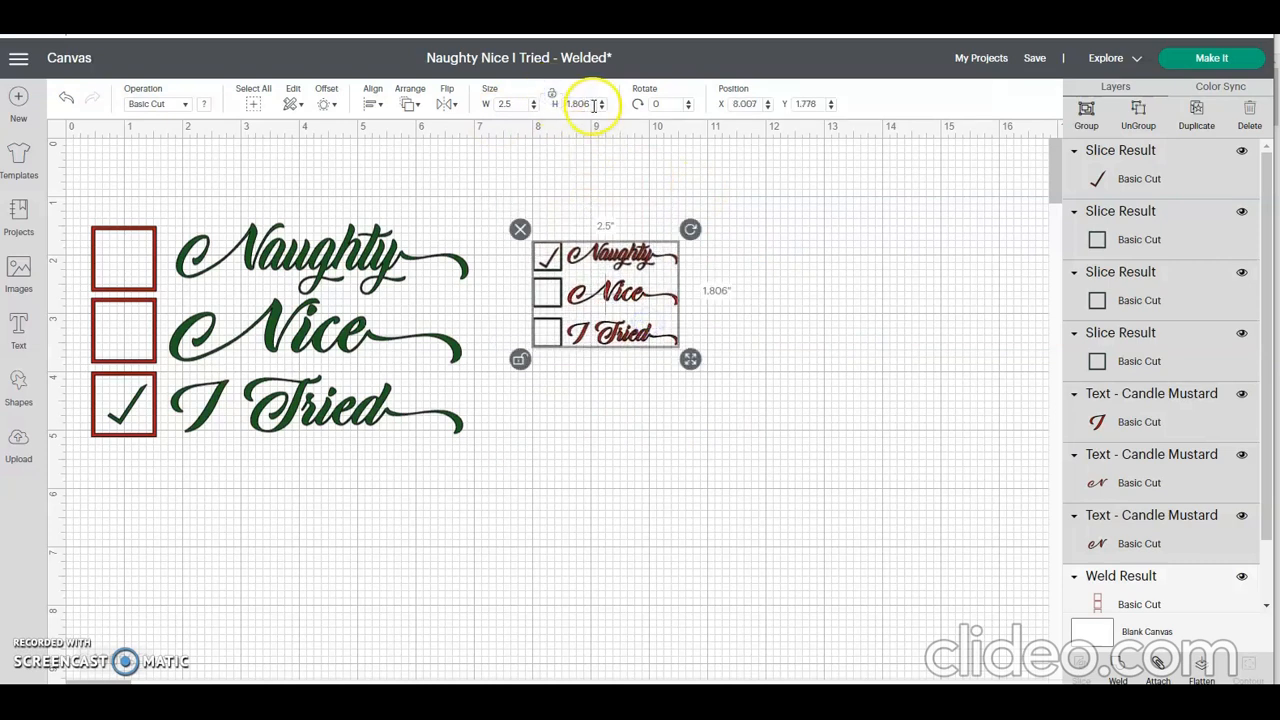
{"action": "type", "text": "2"}
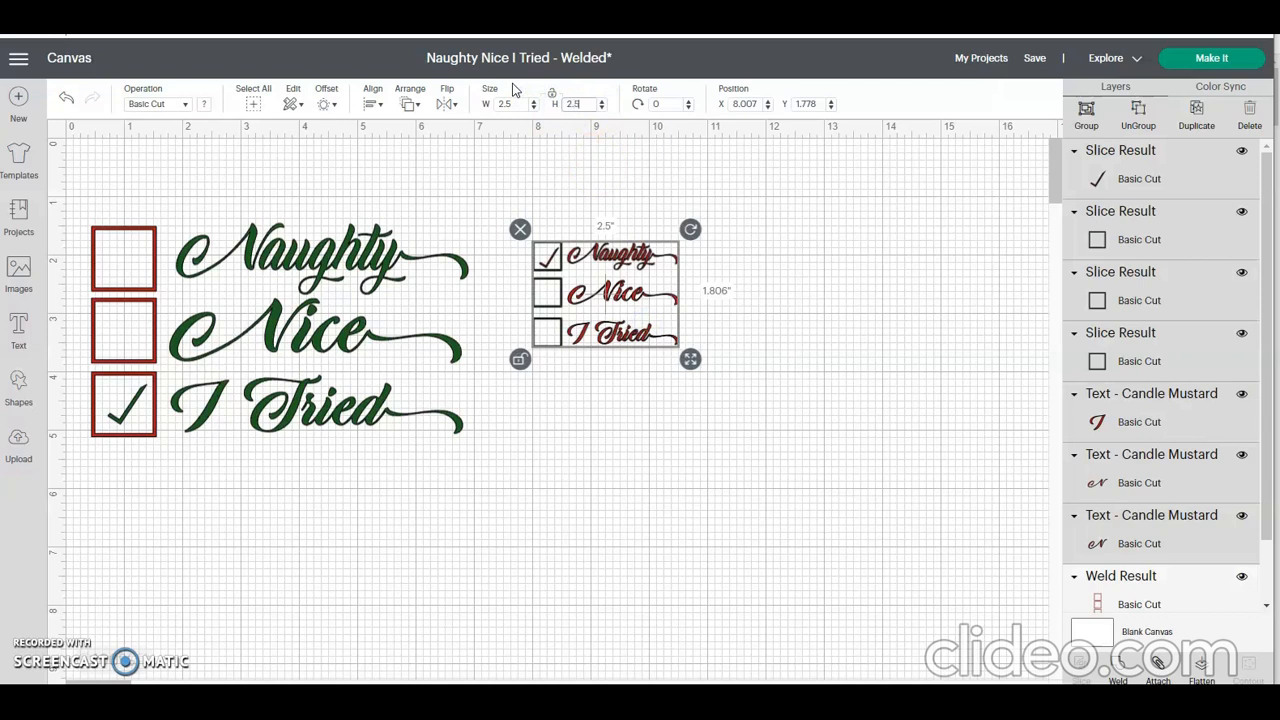
{"action": "type", "text": ".5"}
{"action": "key", "text": "Return"}
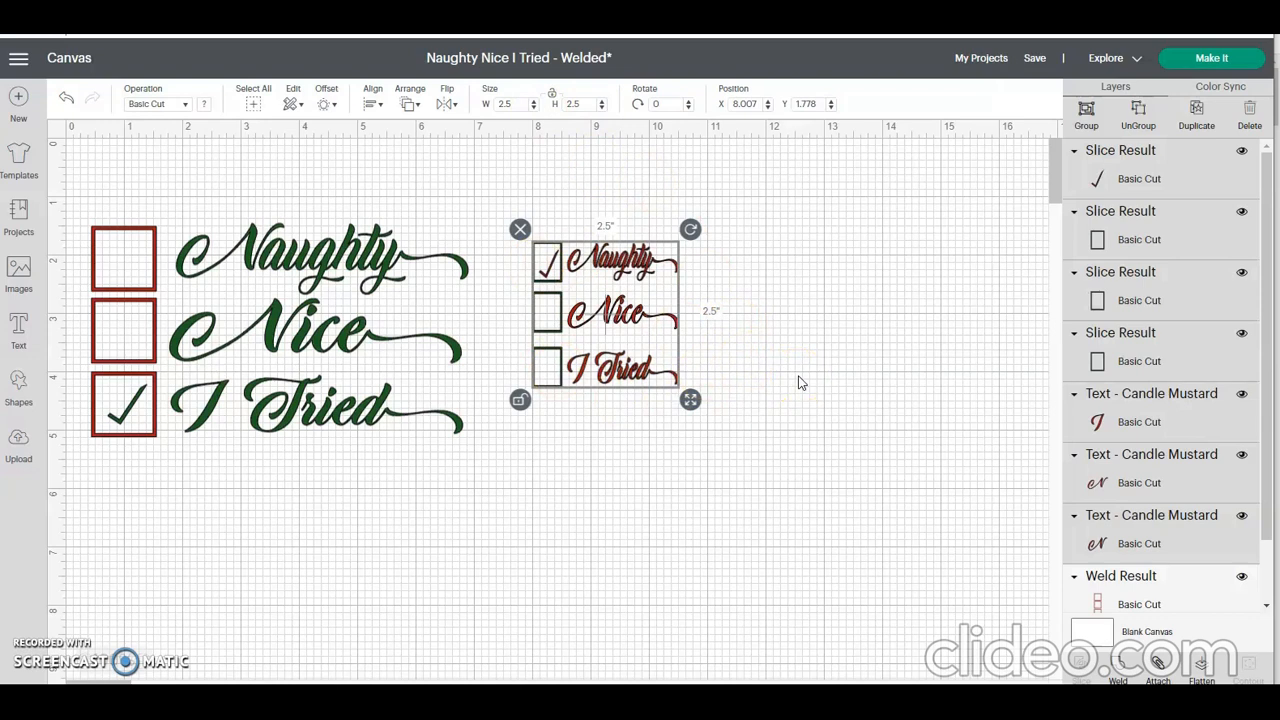
{"action": "left_click", "coordinate": [609, 299]}
{"action": "left_click", "coordinate": [806, 274]}
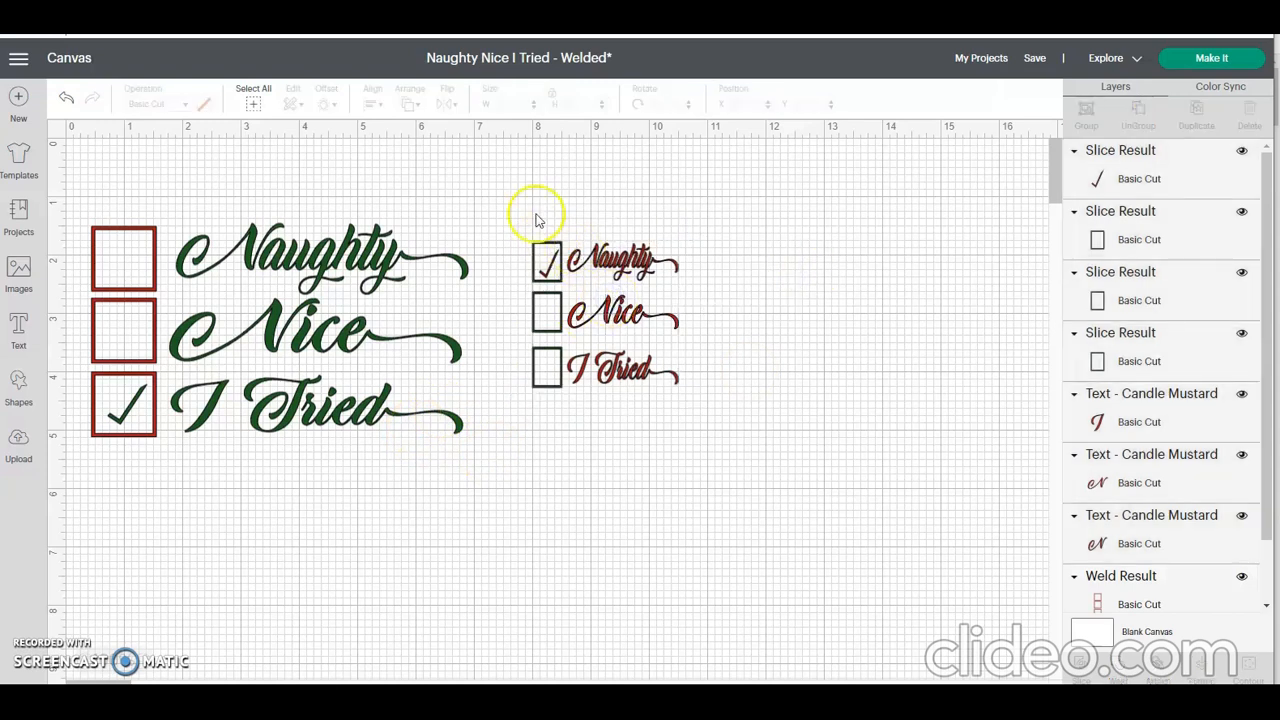
- Undo the recent height, position and width changes to the red-word checklist
{"action": "left_click", "coordinate": [64, 101]}
{"action": "left_click", "coordinate": [64, 101]}
{"action": "left_click", "coordinate": [64, 101]}
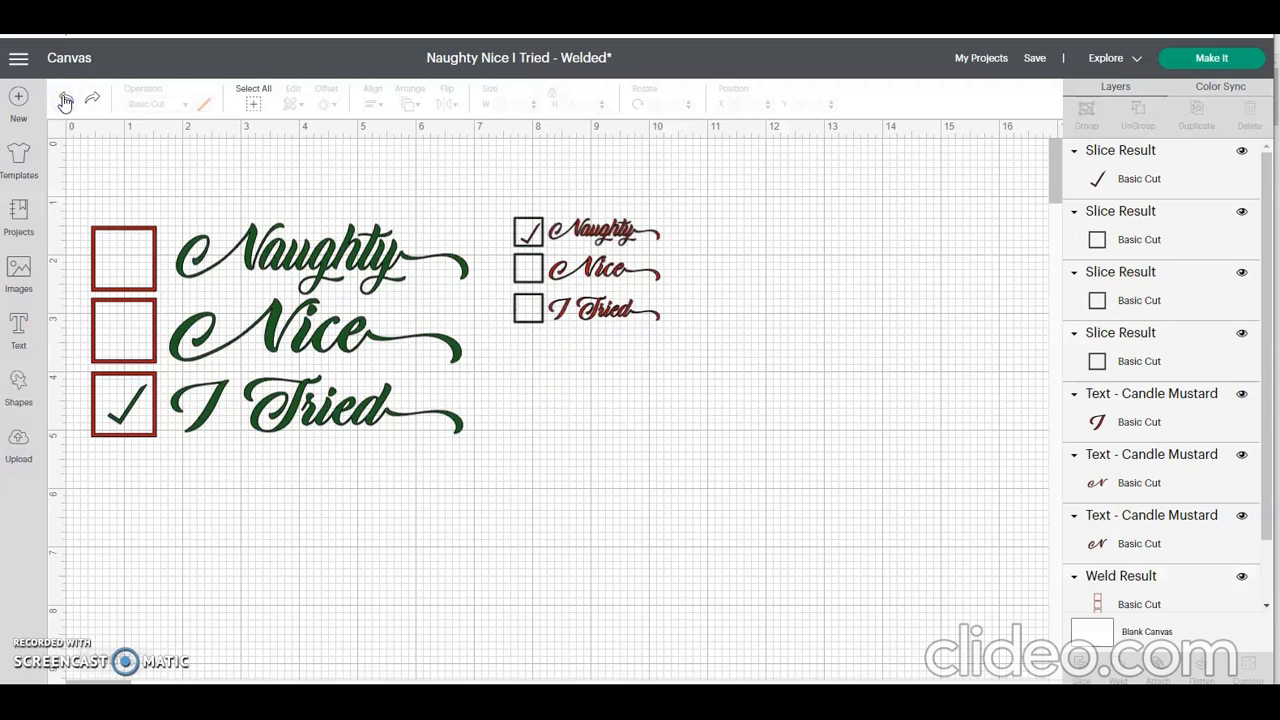
{"action": "left_click", "coordinate": [65, 101]}
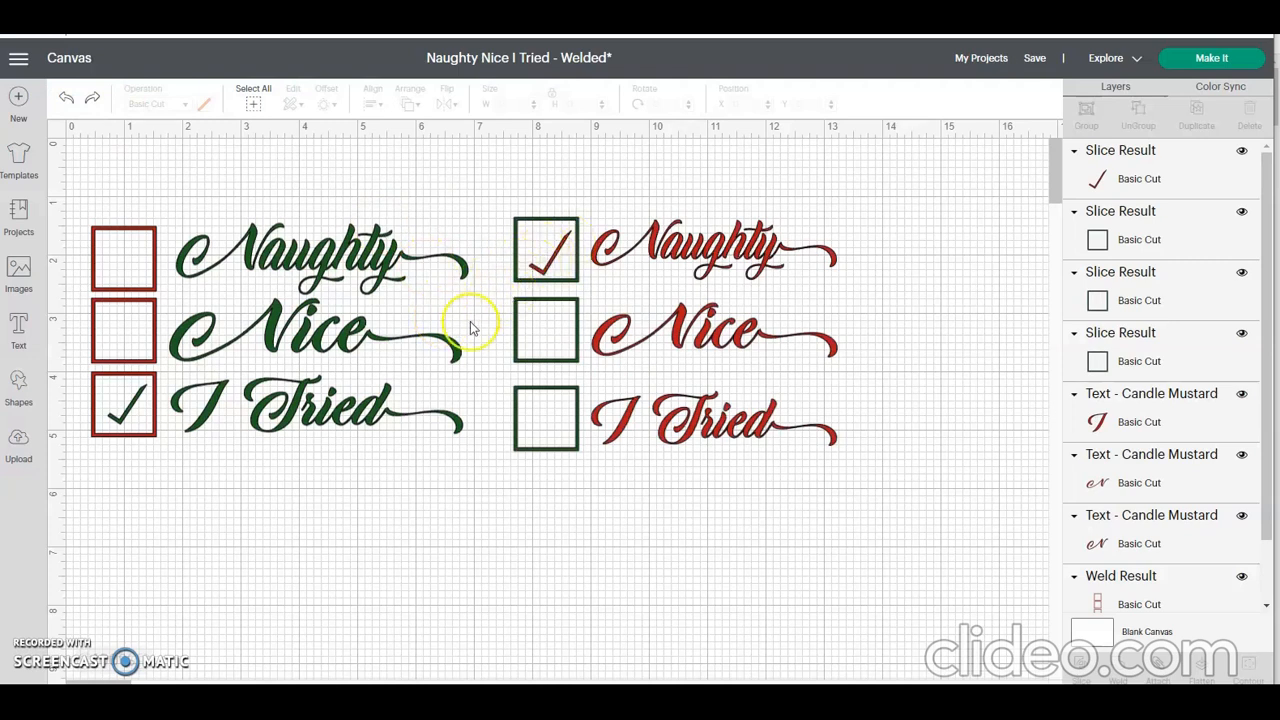
- Hide both layers of the green-word design, the welded red boxes and the welded green words
{"action": "left_click_drag", "start_coordinate": [447, 483], "coordinate": [79, 195]}
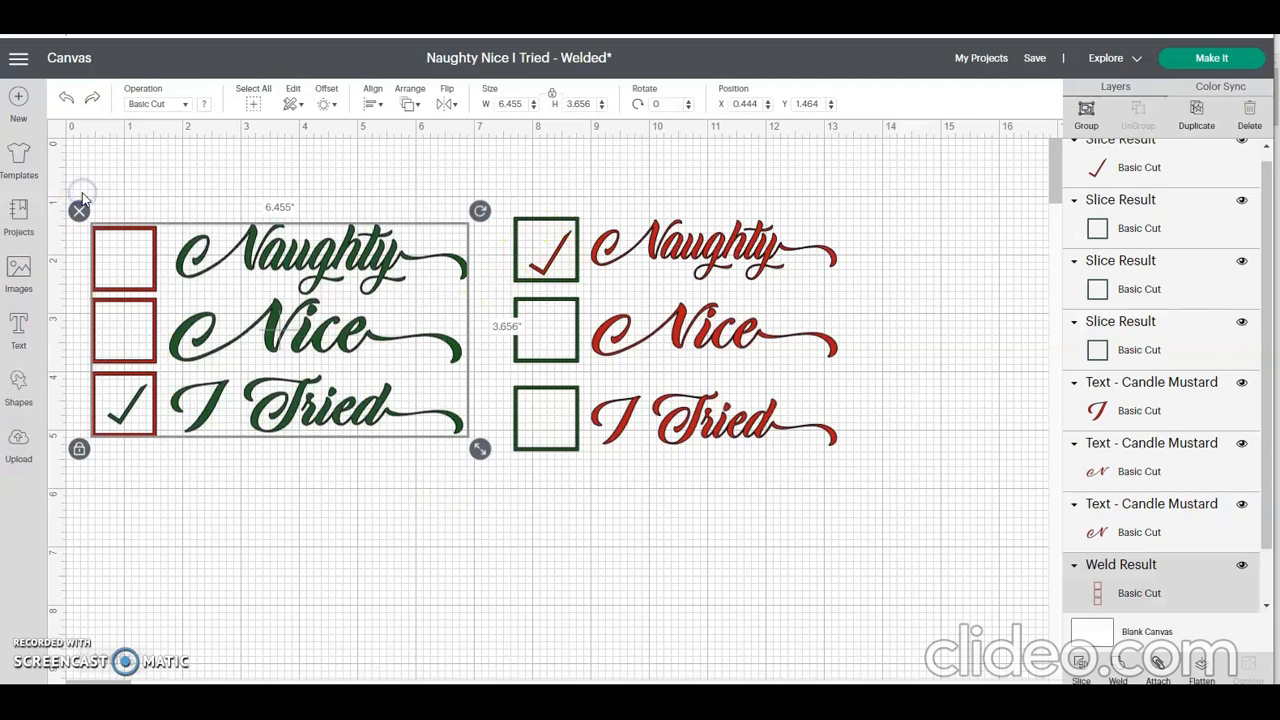
{"action": "left_click", "coordinate": [1241, 567]}
{"action": "left_click", "coordinate": [1241, 567]}
{"action": "left_click_drag", "start_coordinate": [1266, 531], "coordinate": [1264, 582]}
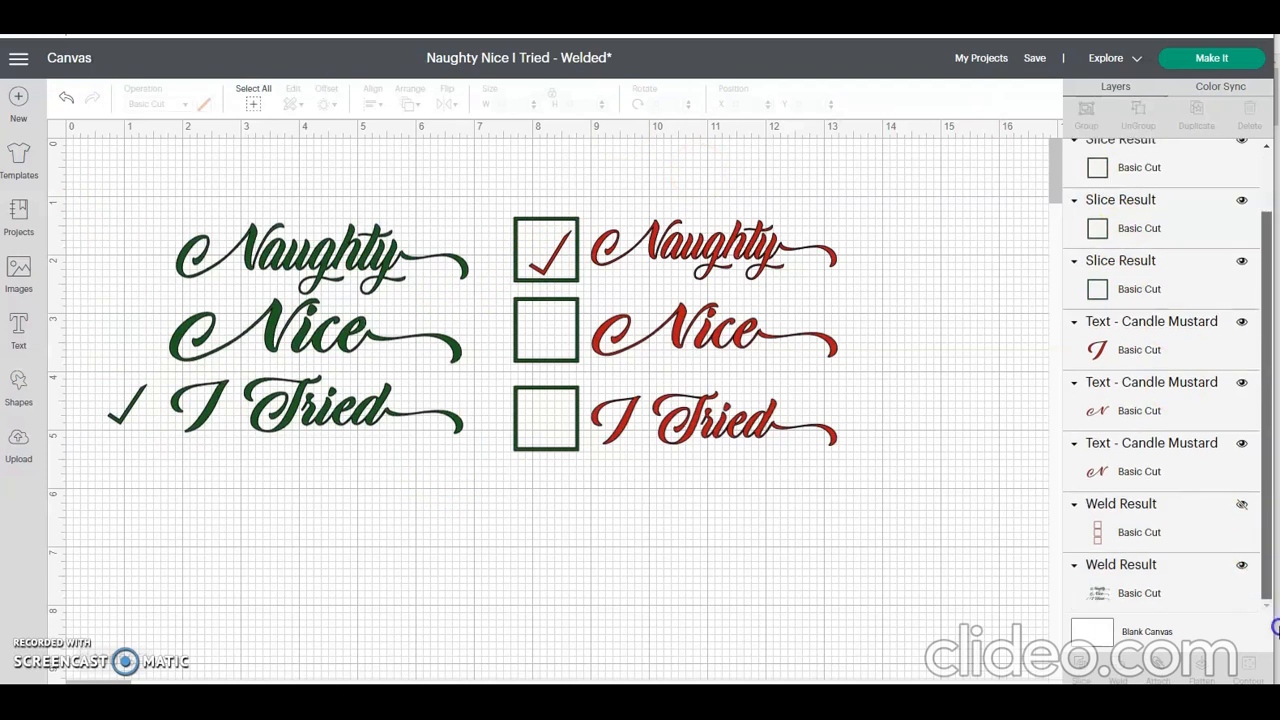
{"action": "left_click", "coordinate": [1241, 567]}
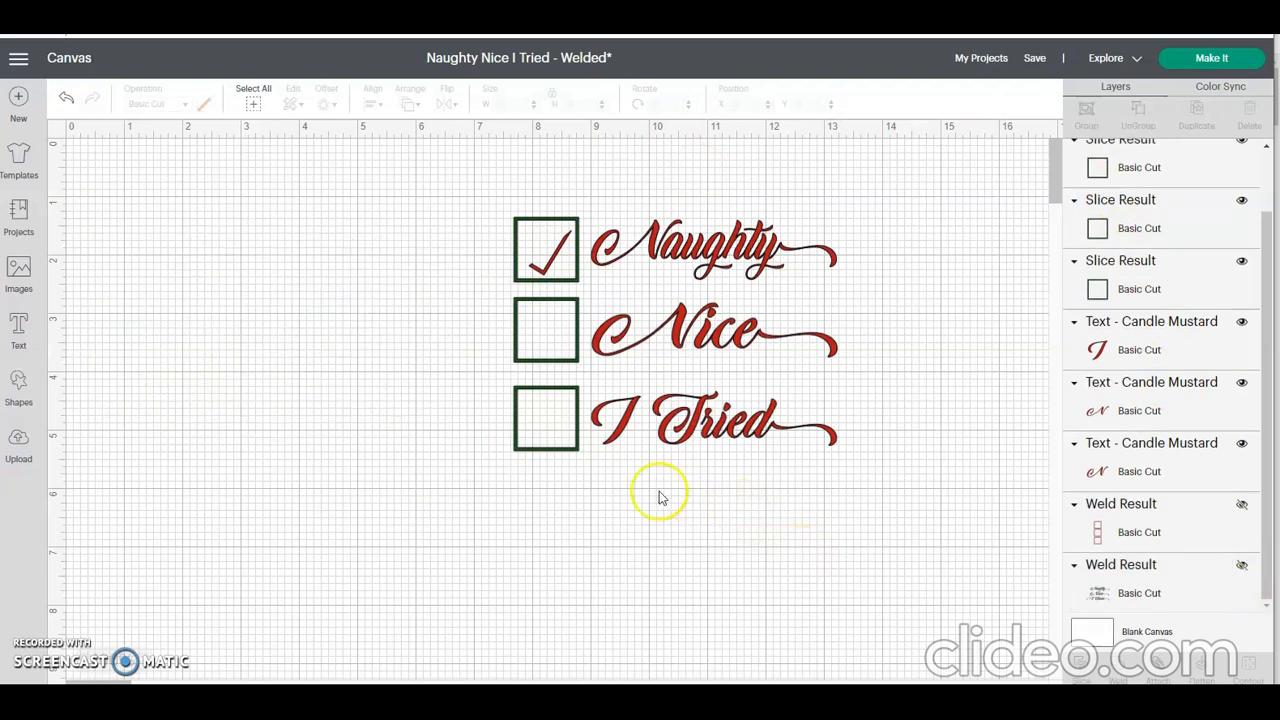
- Hide the red check mark, weld the three dark green boxes into one layer, and show the check mark again
{"action": "left_click", "coordinate": [548, 266]}
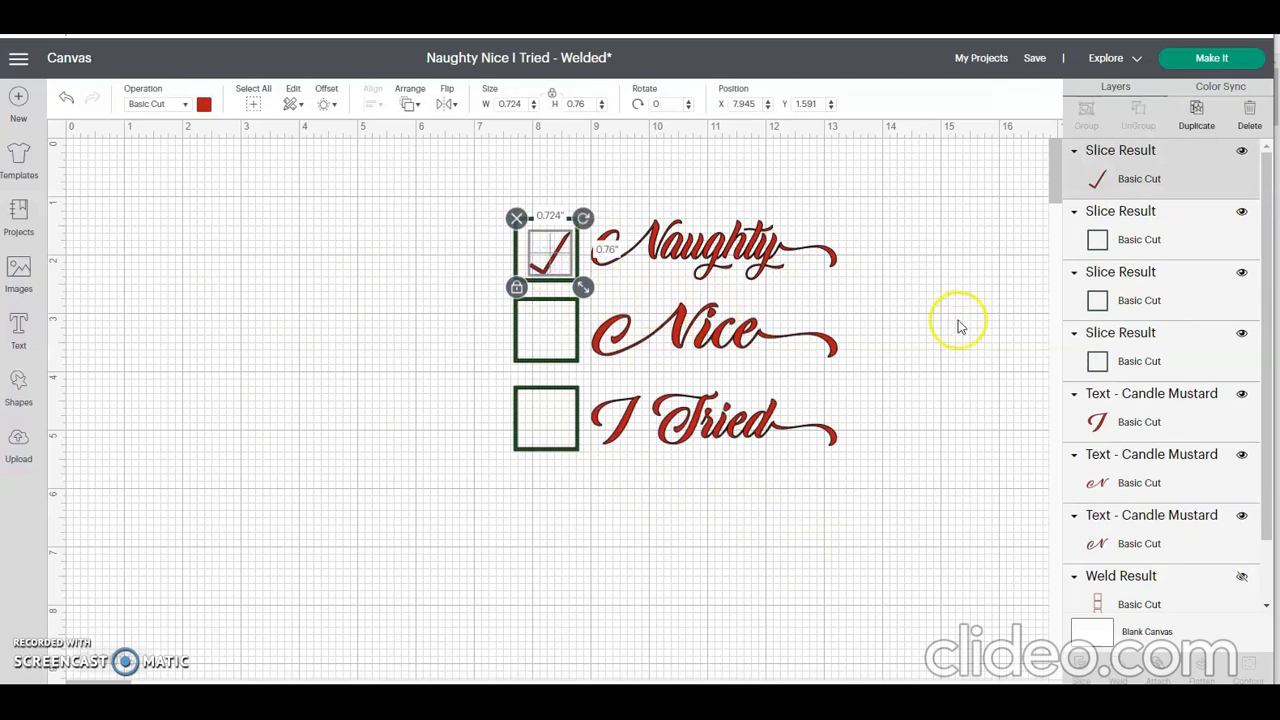
{"action": "left_click", "coordinate": [1242, 153]}
{"action": "left_click_drag", "start_coordinate": [569, 491], "coordinate": [519, 205]}
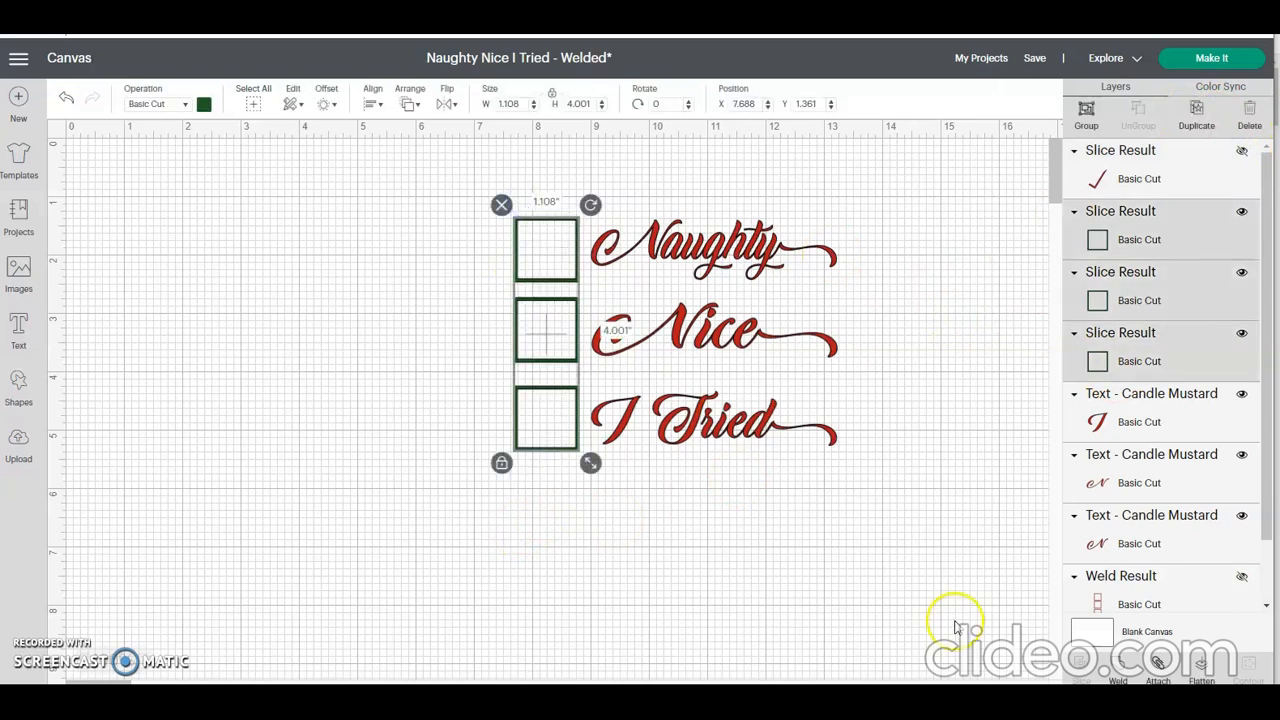
{"action": "left_click", "coordinate": [1118, 668]}
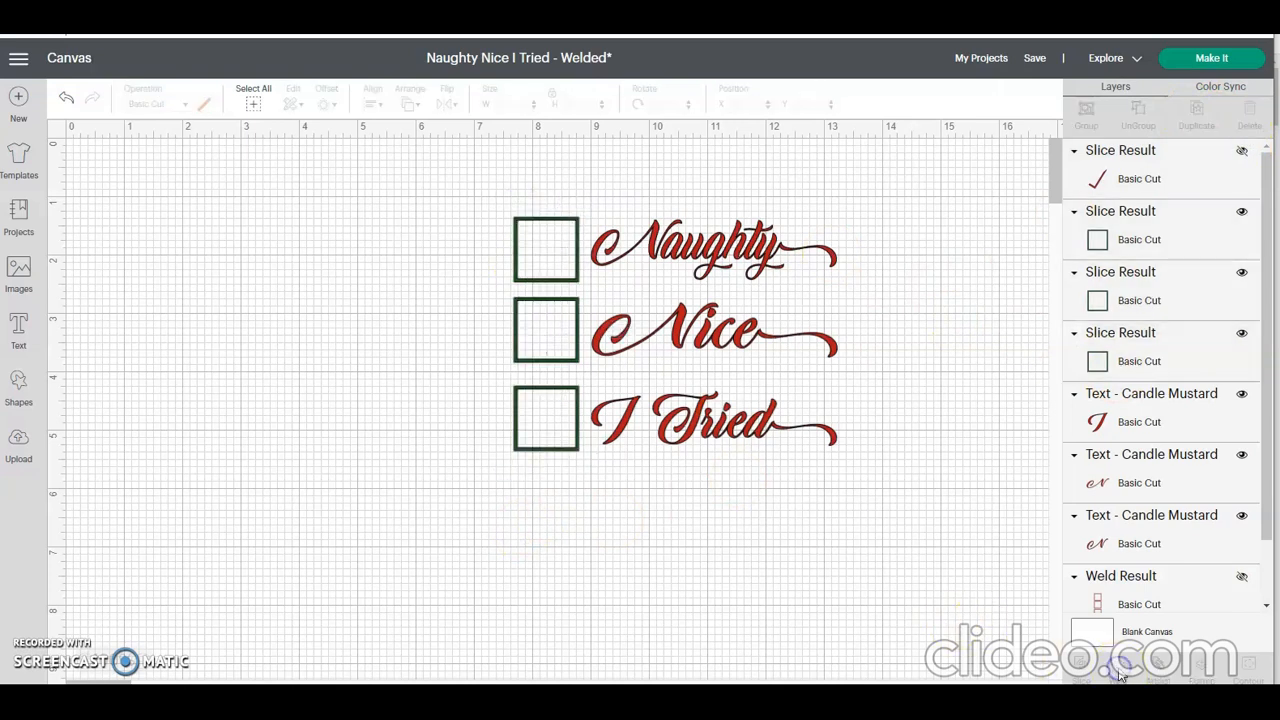
{"action": "left_click", "coordinate": [1242, 151]}
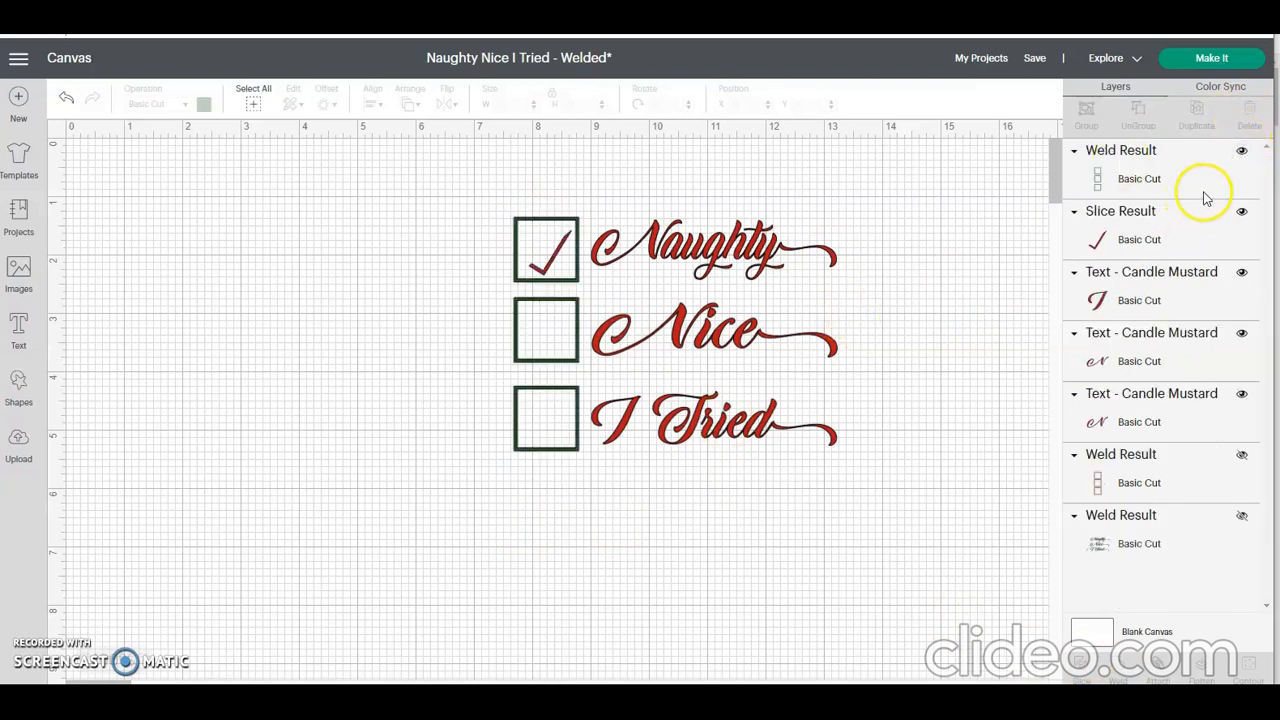
- Hide the welded green boxes, weld the check mark with the three red words, and show the boxes again
{"action": "left_click", "coordinate": [1242, 153]}
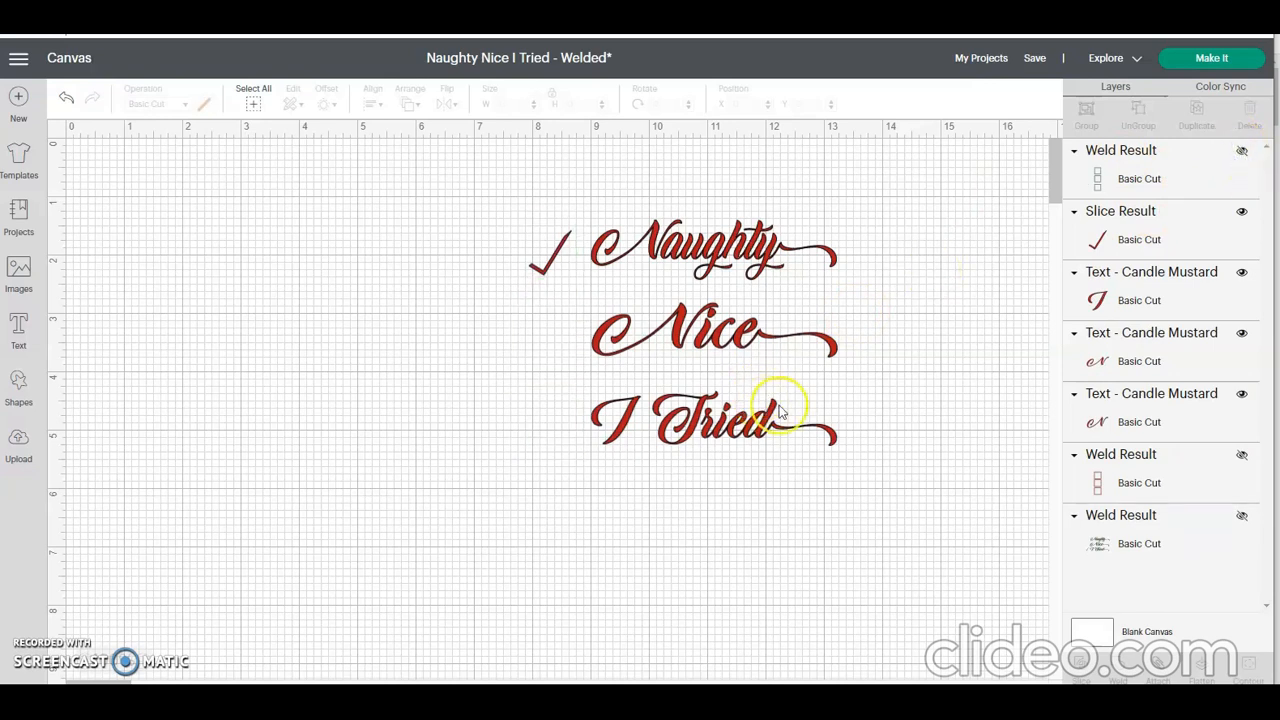
{"action": "left_click_drag", "start_coordinate": [886, 465], "coordinate": [507, 228]}
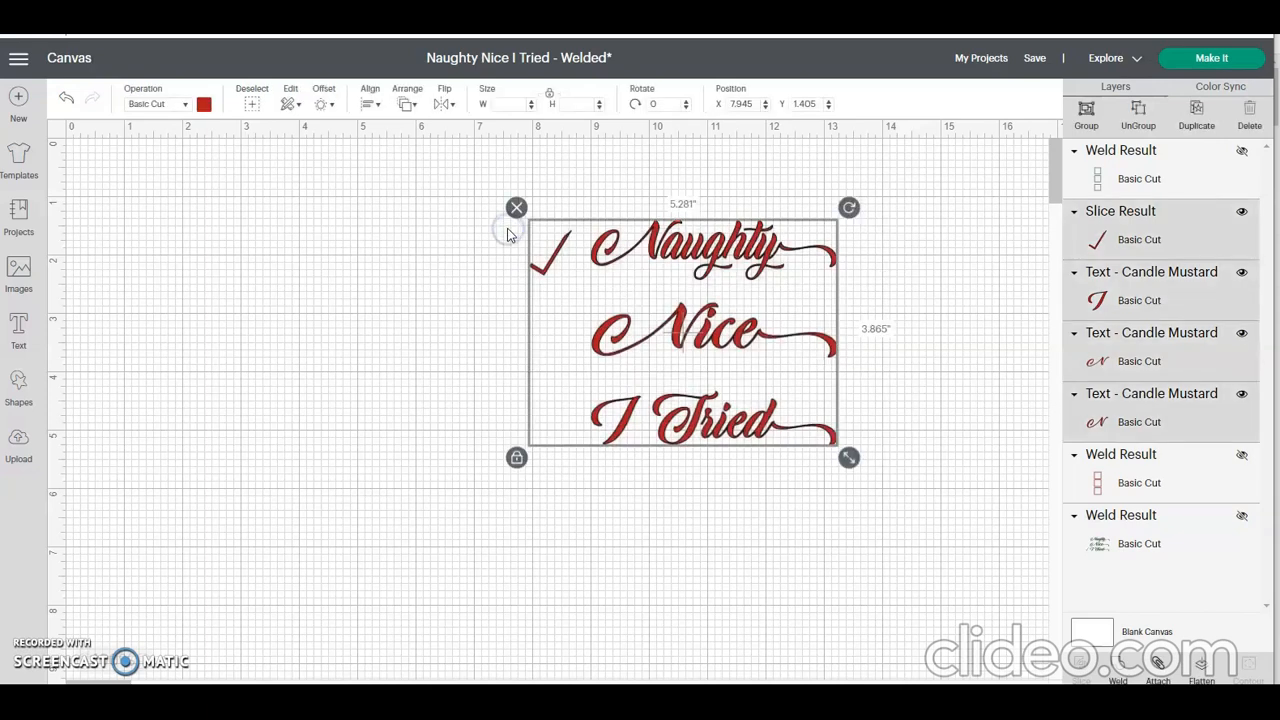
{"action": "left_click", "coordinate": [1122, 676]}
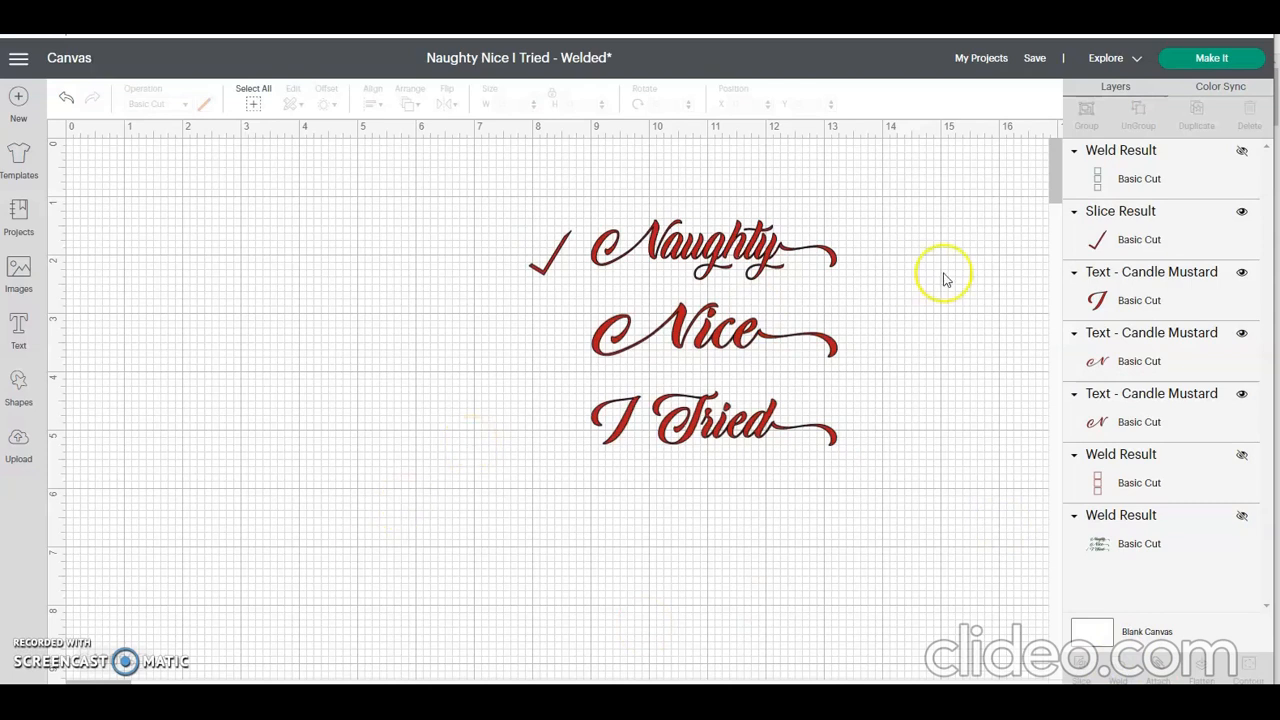
{"action": "left_click", "coordinate": [1241, 153]}
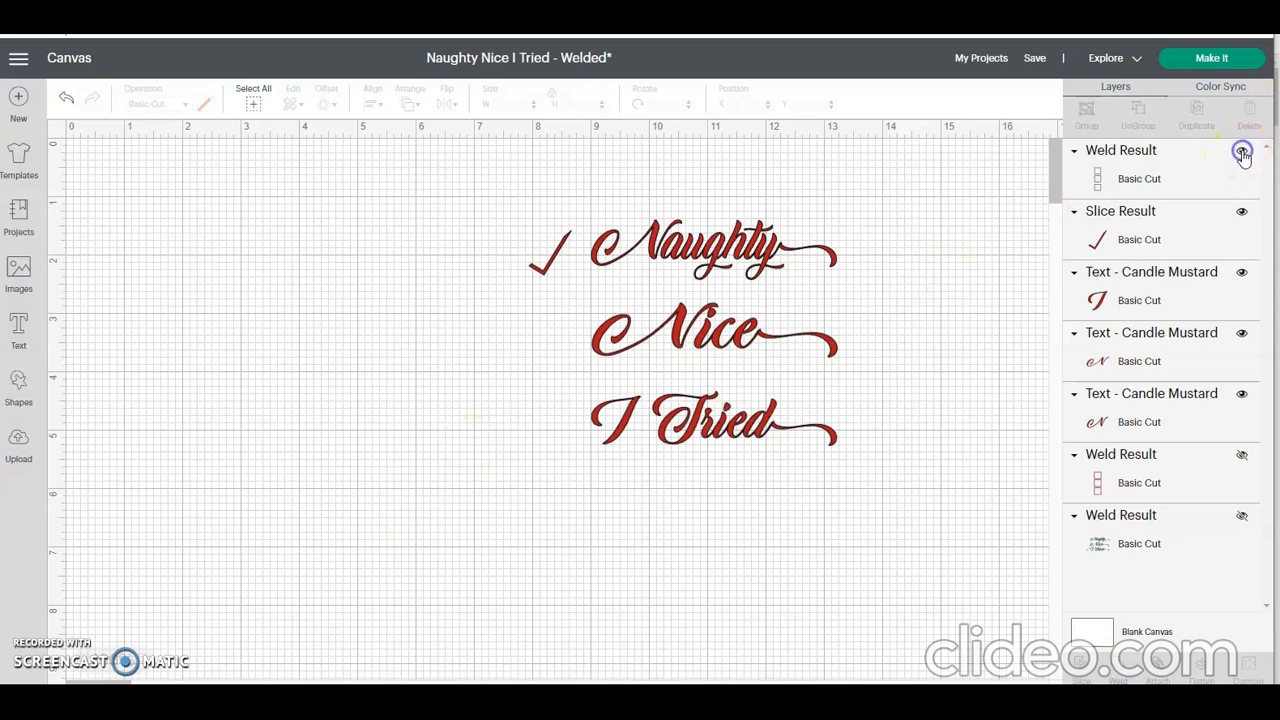
{"action": "left_click", "coordinate": [1242, 155]}
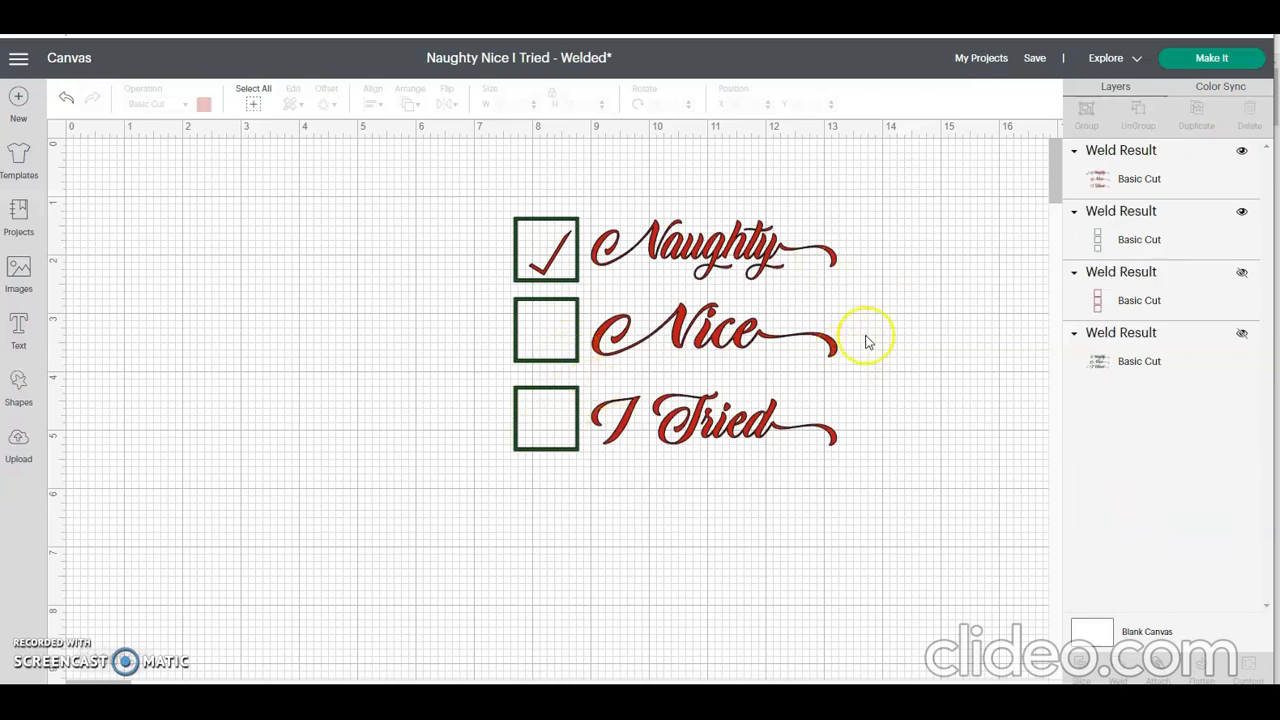
- Show both layers of the green-word design again and hide both layers of the red-word checklist
{"action": "left_click", "coordinate": [1241, 272]}
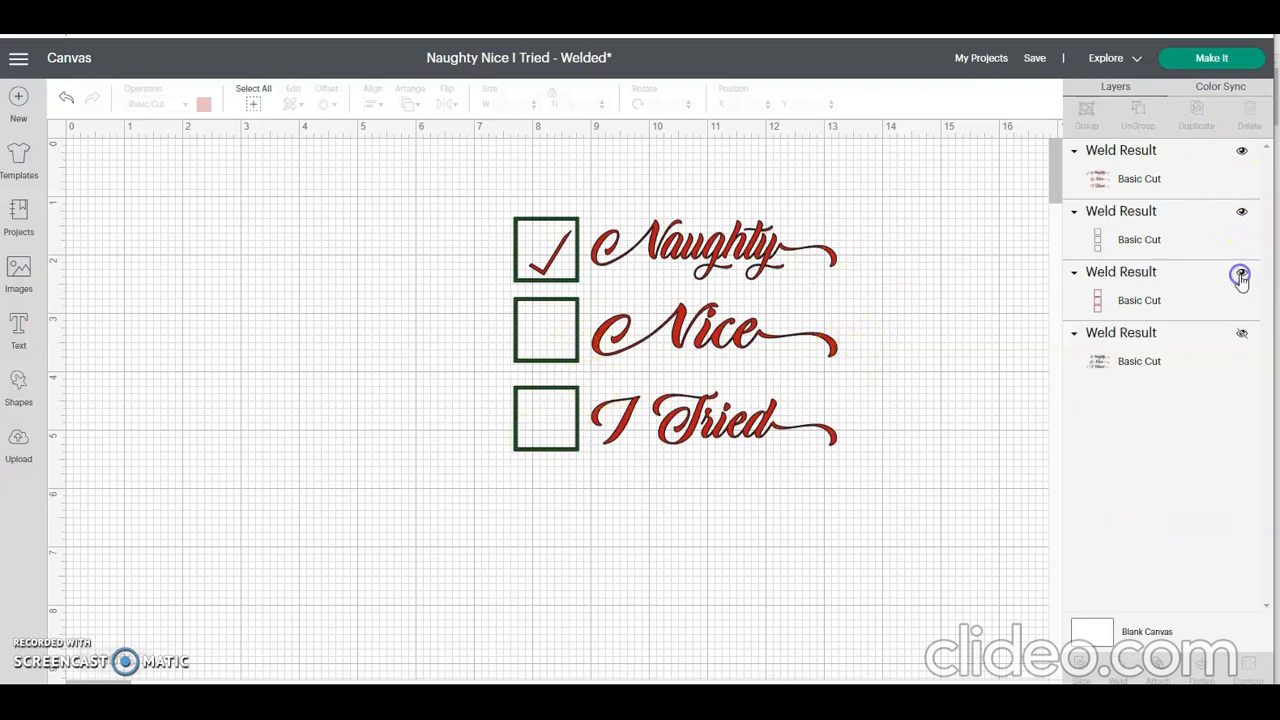
{"action": "left_click", "coordinate": [1241, 336]}
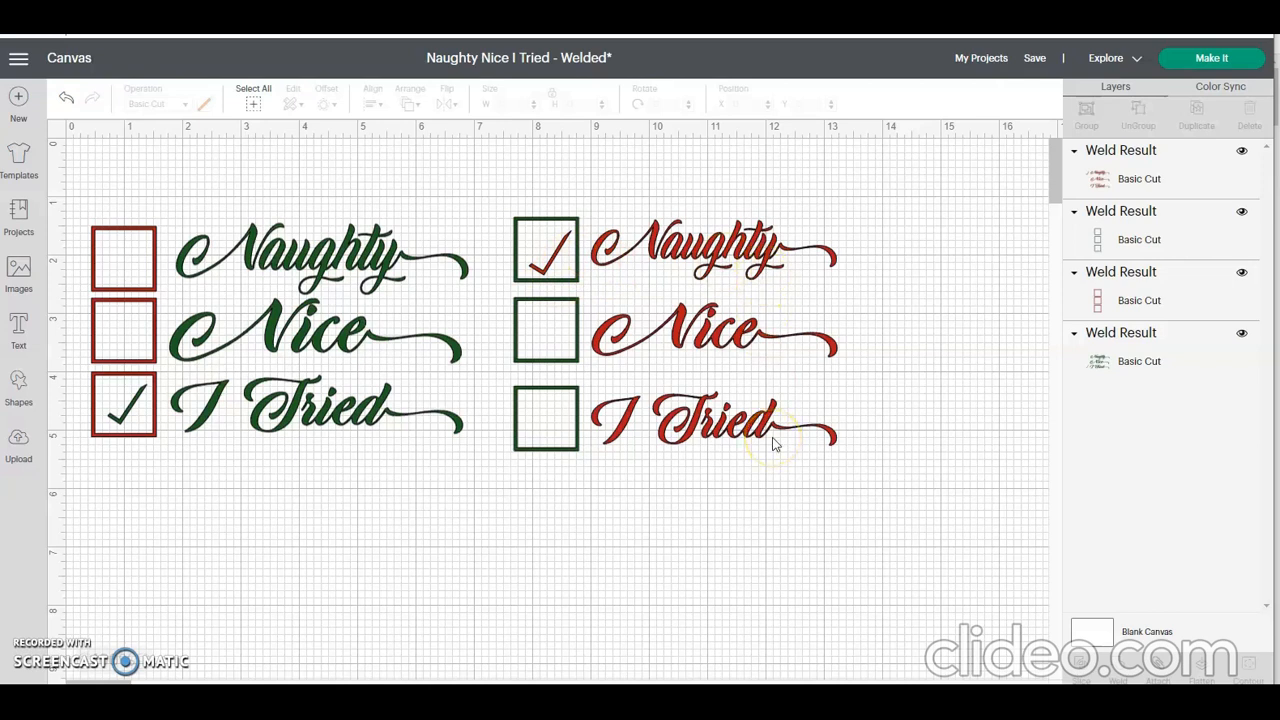
{"action": "left_click_drag", "start_coordinate": [860, 461], "coordinate": [530, 206]}
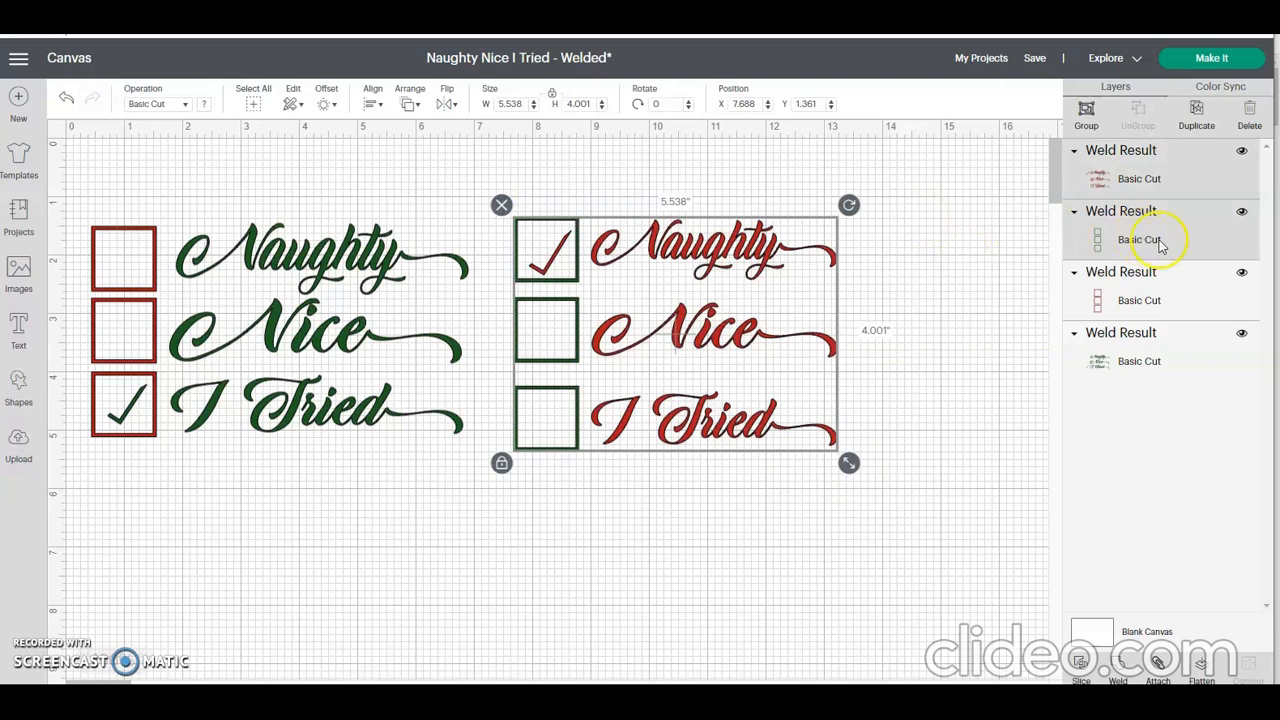
{"action": "left_click", "coordinate": [1242, 153]}
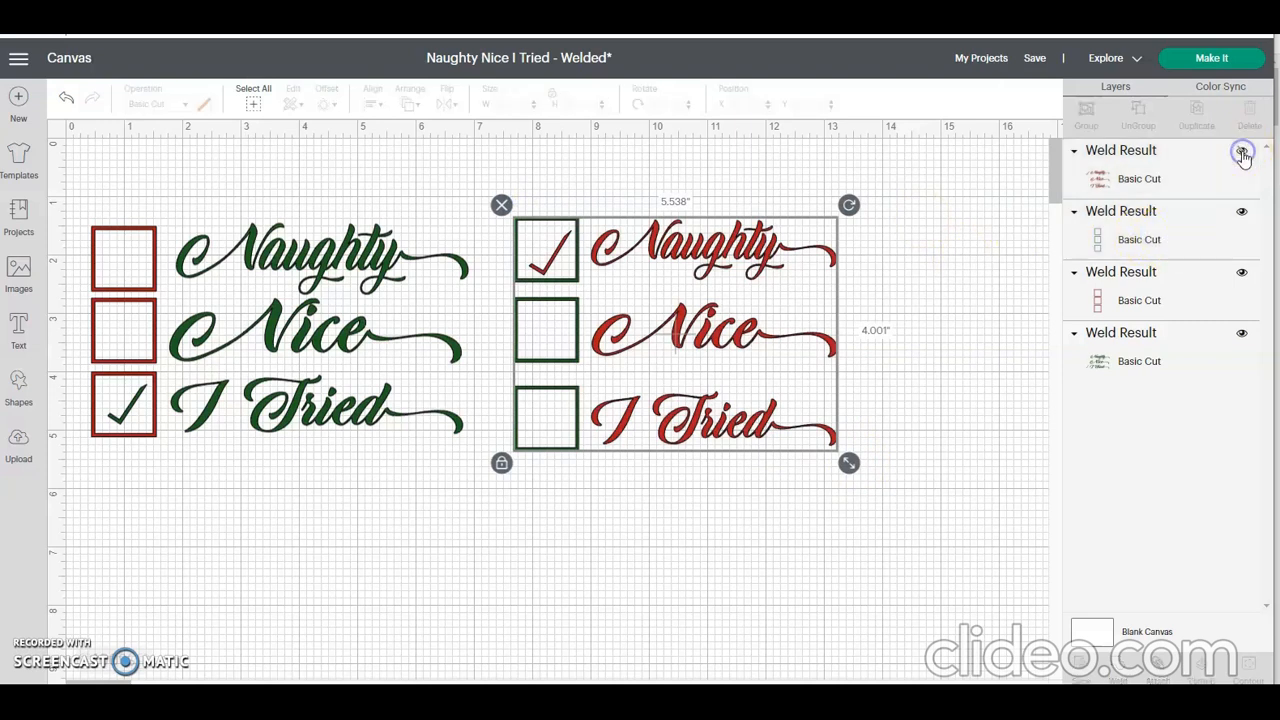
{"action": "left_click", "coordinate": [1241, 212]}
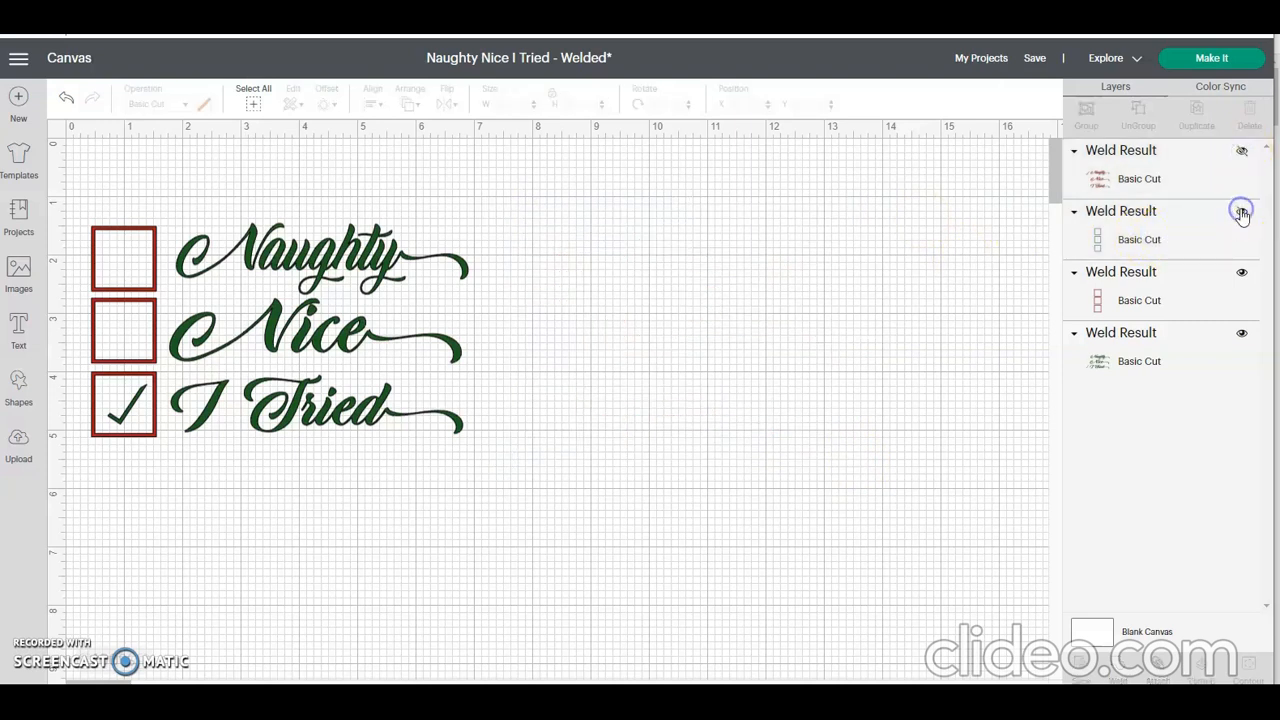
- Preview the red and green cutting mats of the green-word design, and return to the canvas
{"action": "left_click", "coordinate": [1226, 59]}
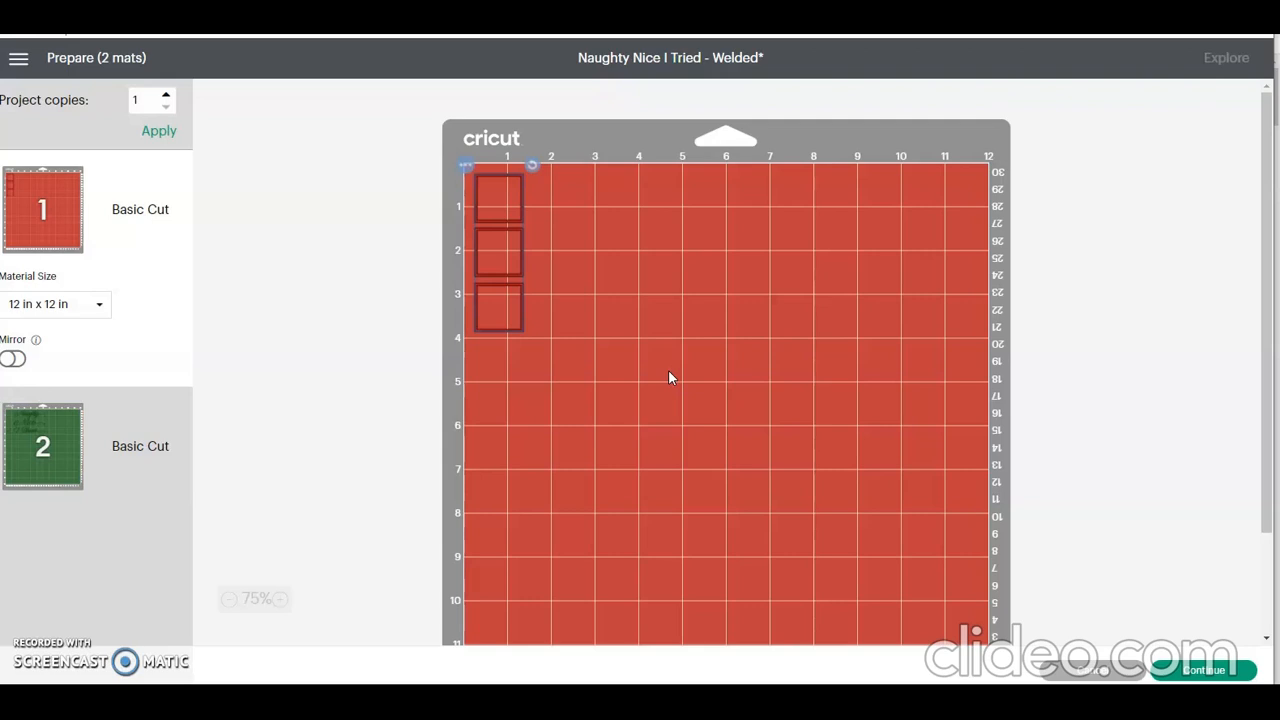
{"action": "left_click", "coordinate": [489, 206]}
{"action": "left_click", "coordinate": [52, 450]}
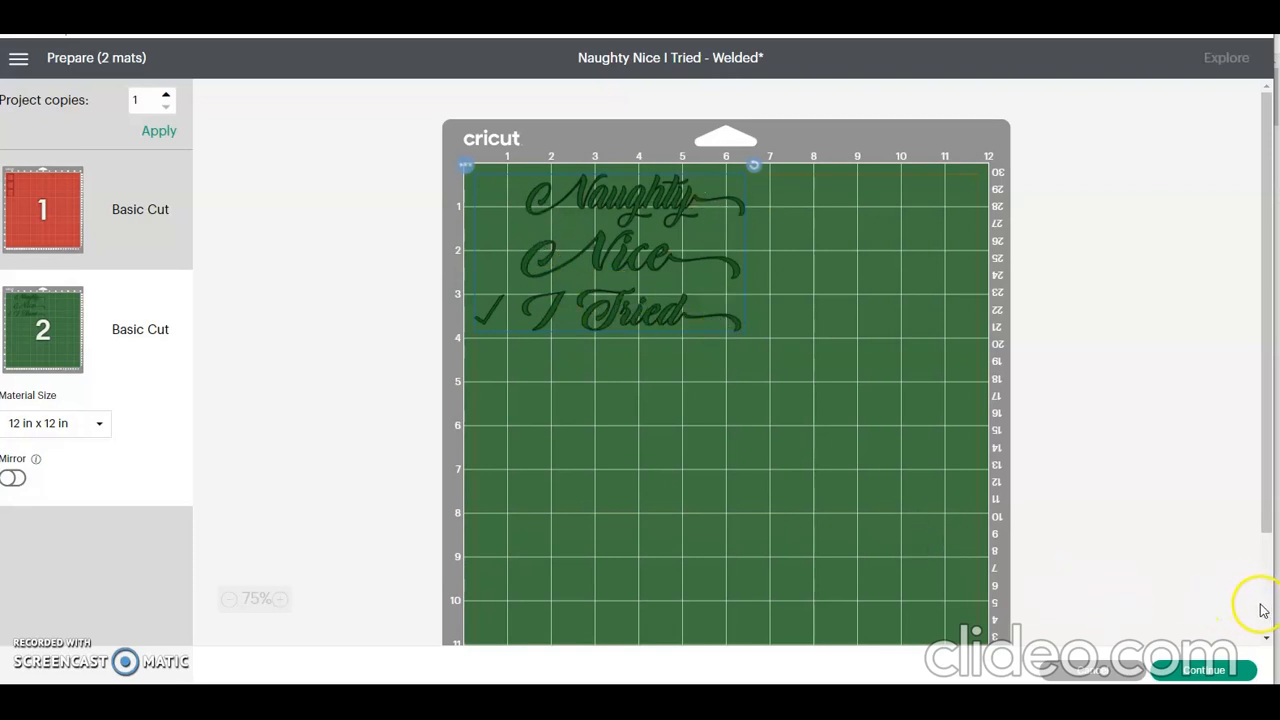
{"action": "left_click", "coordinate": [1080, 672]}
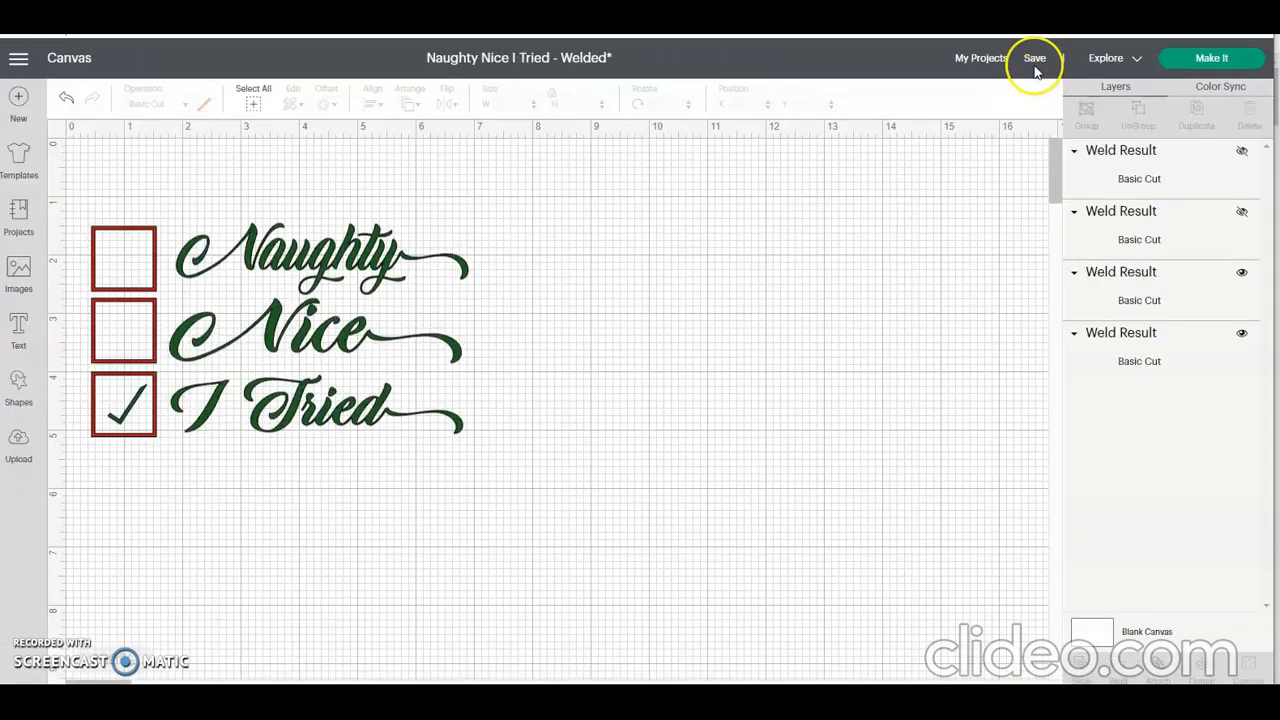
- Save a copy of the project as "Naughty Nice I Tried - Welded - 1" without choosing a collection
{"action": "left_click", "coordinate": [1035, 63]}
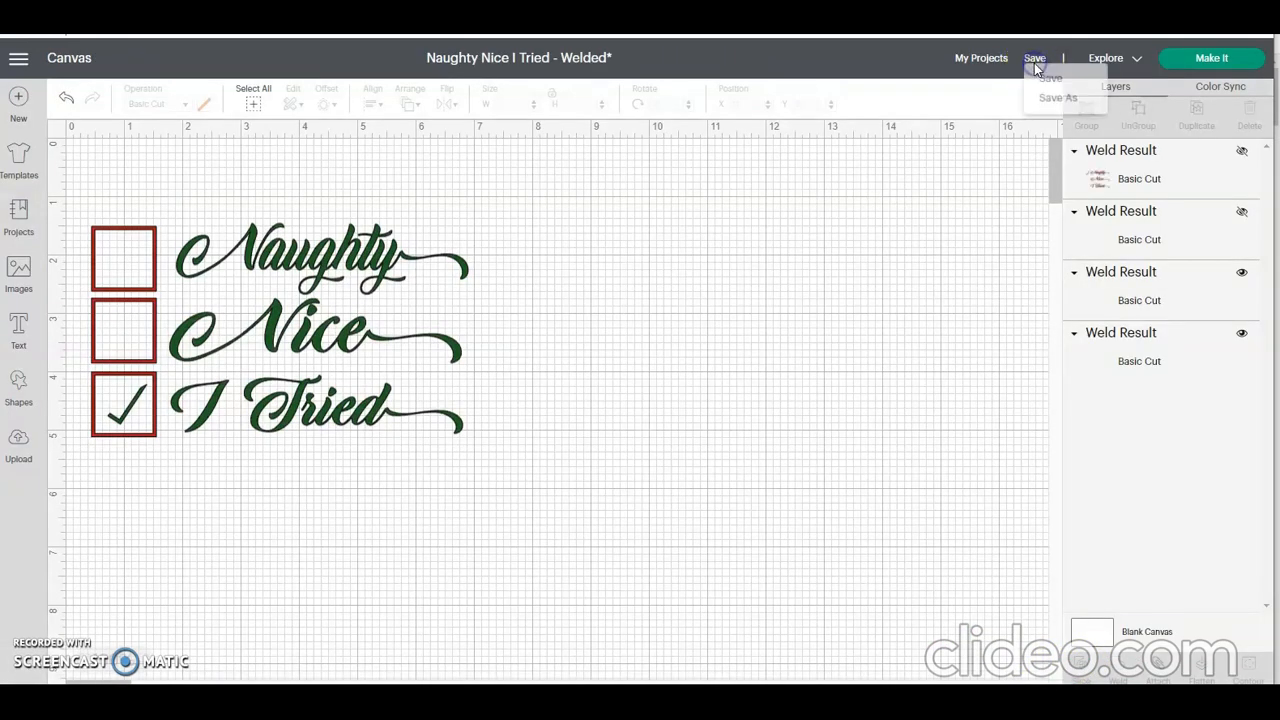
{"action": "left_click", "coordinate": [1050, 103]}
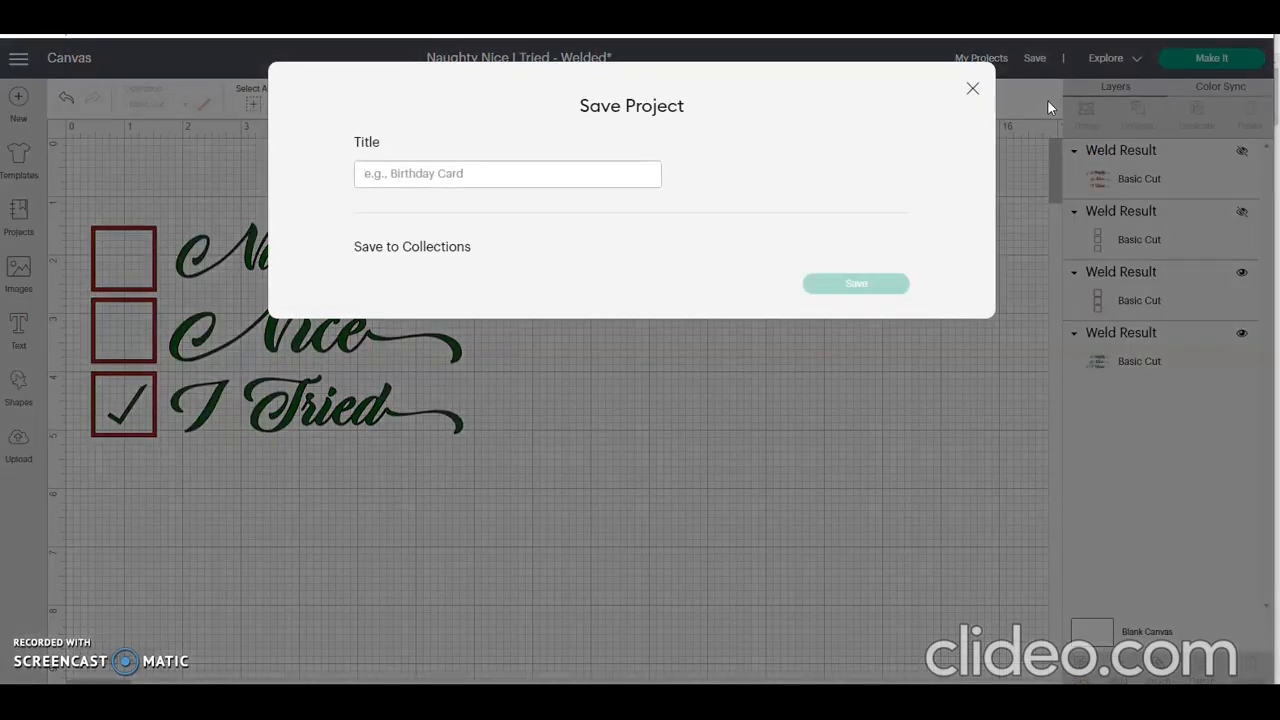
{"action": "left_click", "coordinate": [850, 451]}
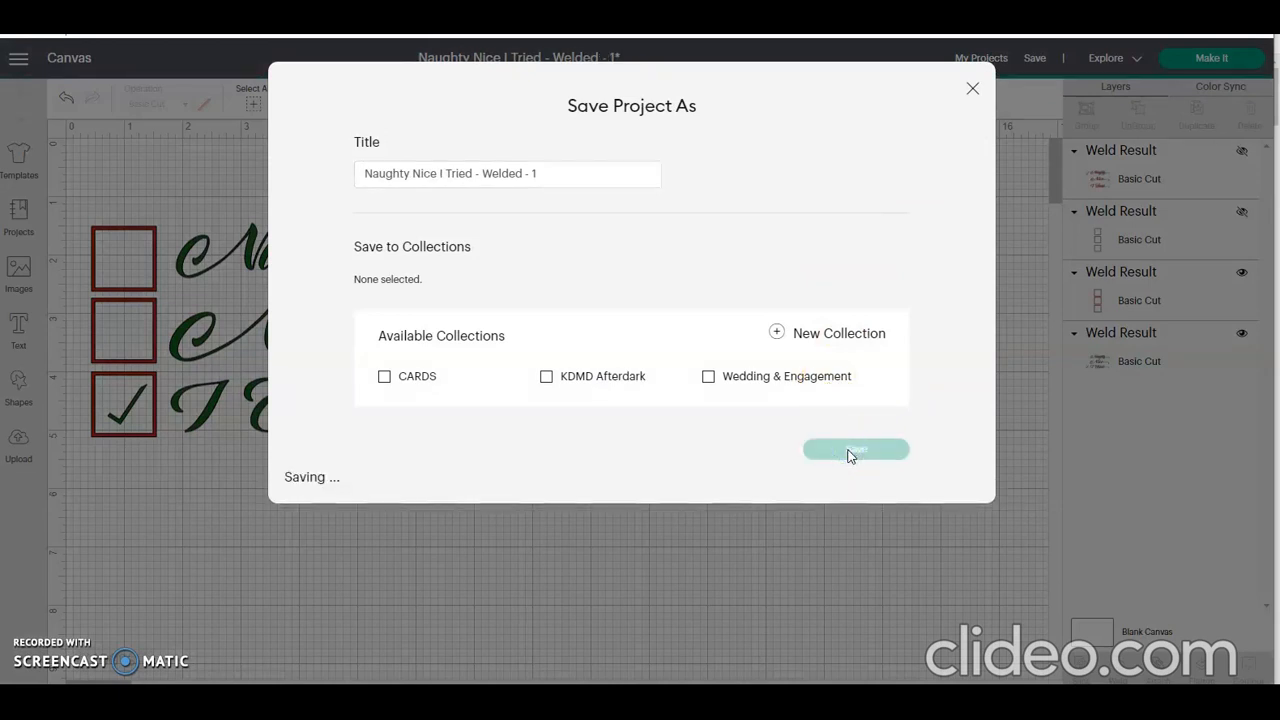